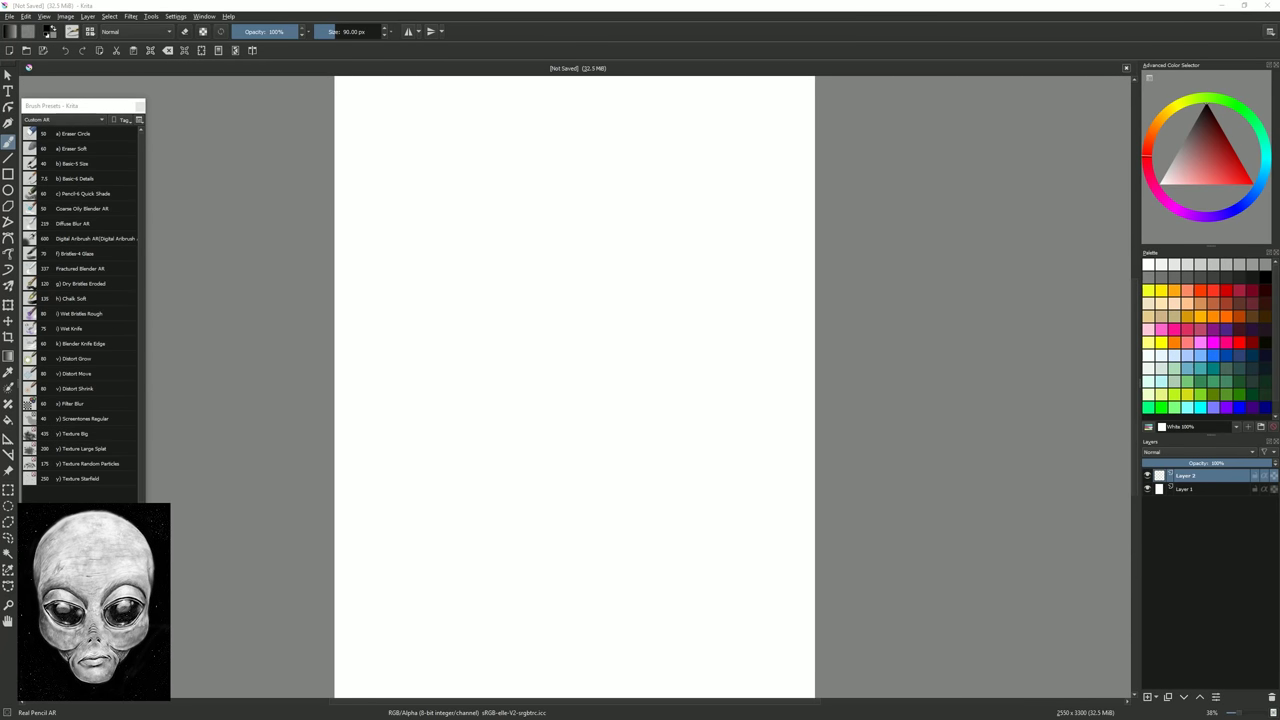
- Turn on horizontal mirroring for the canvas, then lock the mirror line and hide it
click(677, 131)
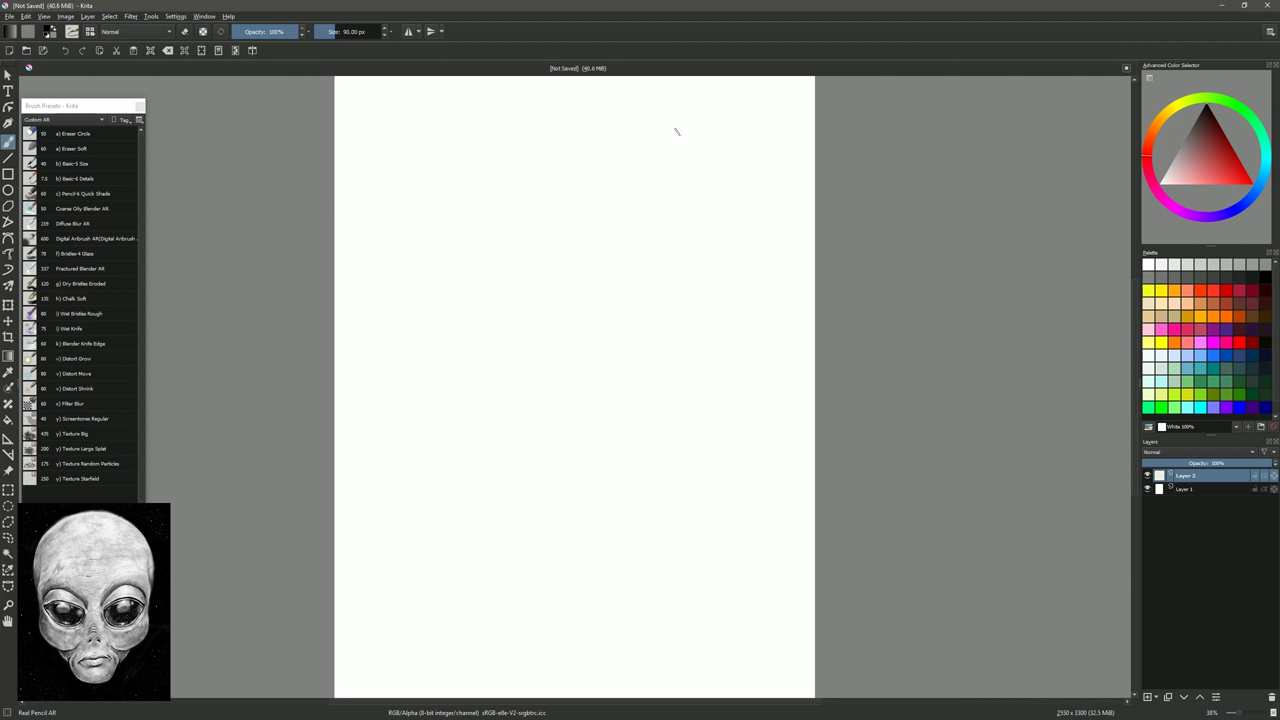
click(409, 33)
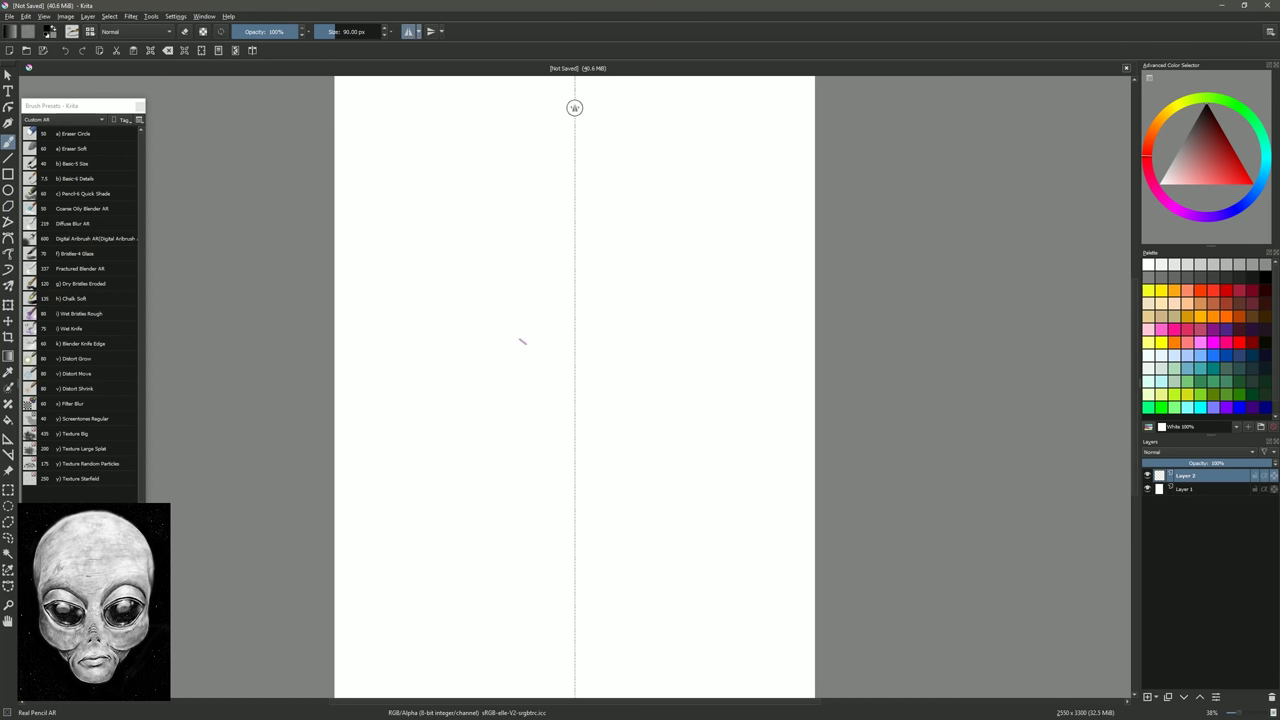
click(418, 32)
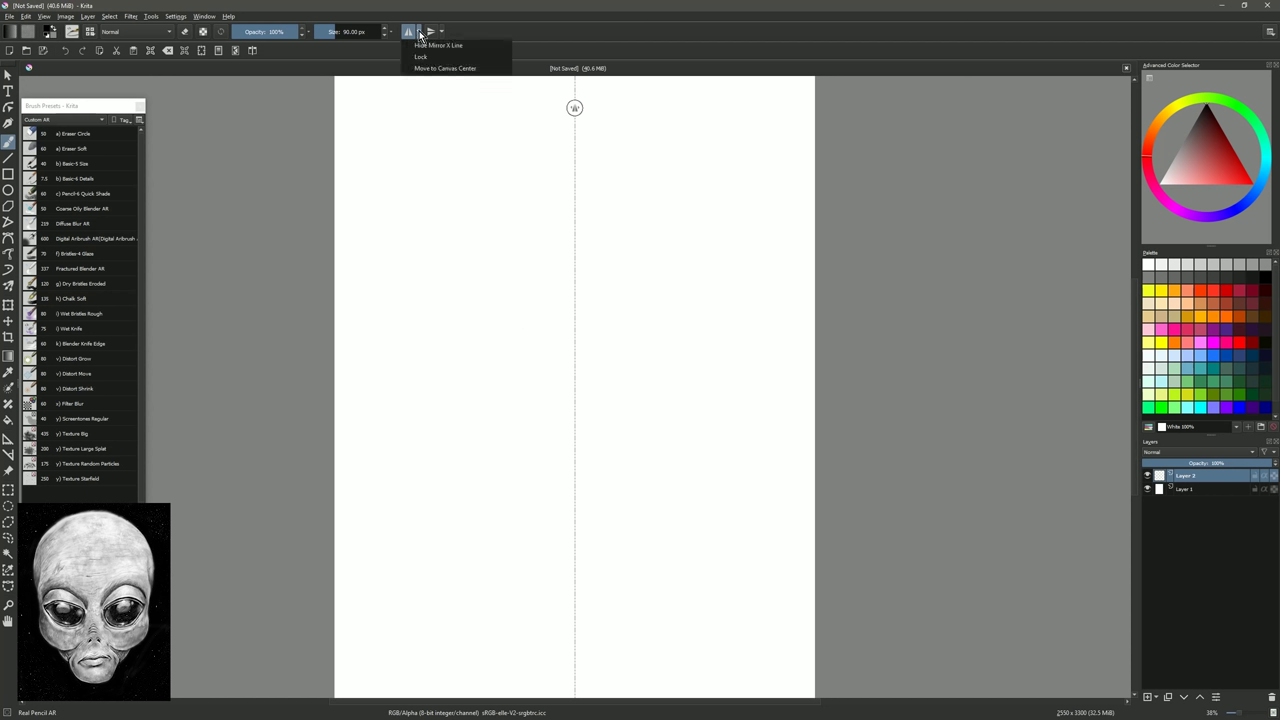
click(474, 62)
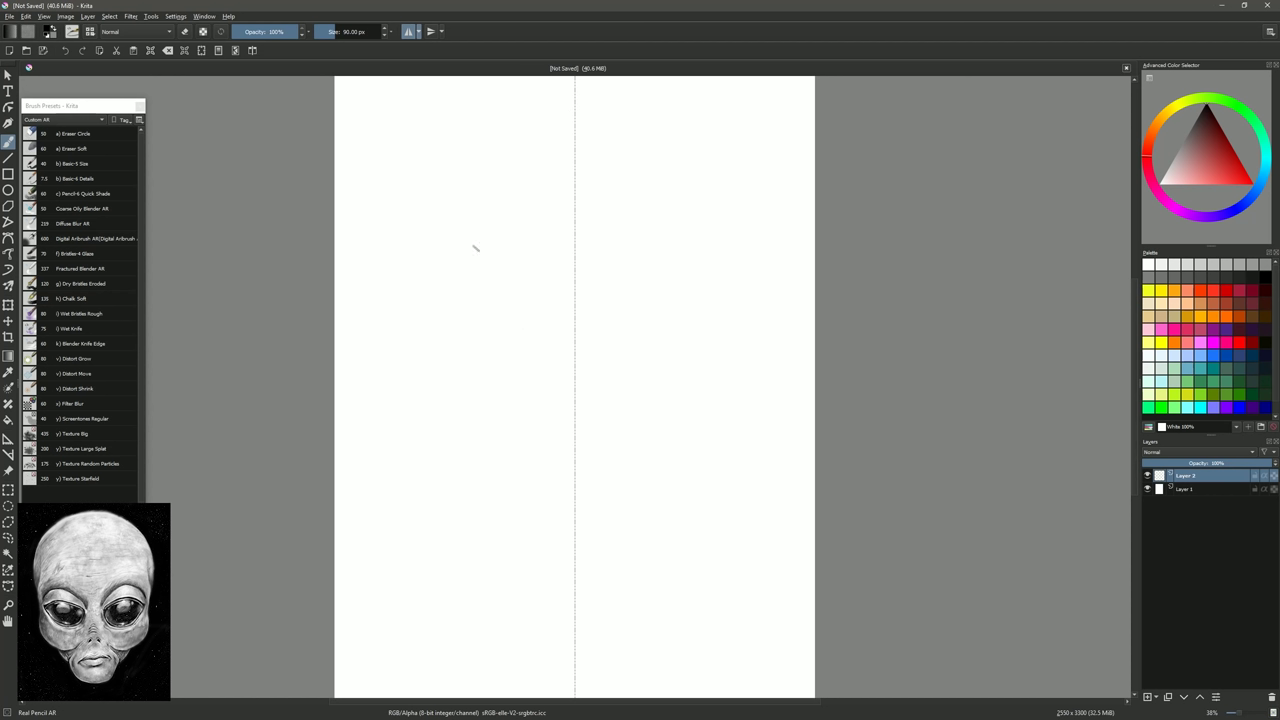
click(418, 32)
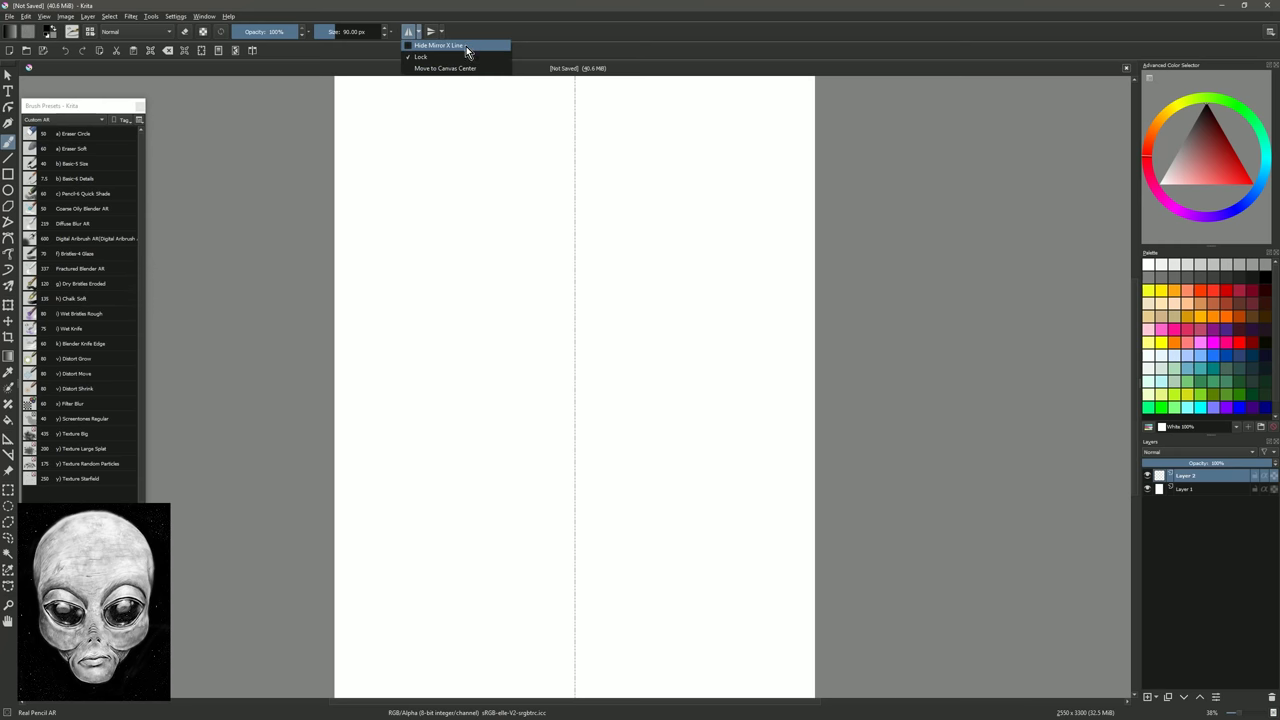
click(466, 46)
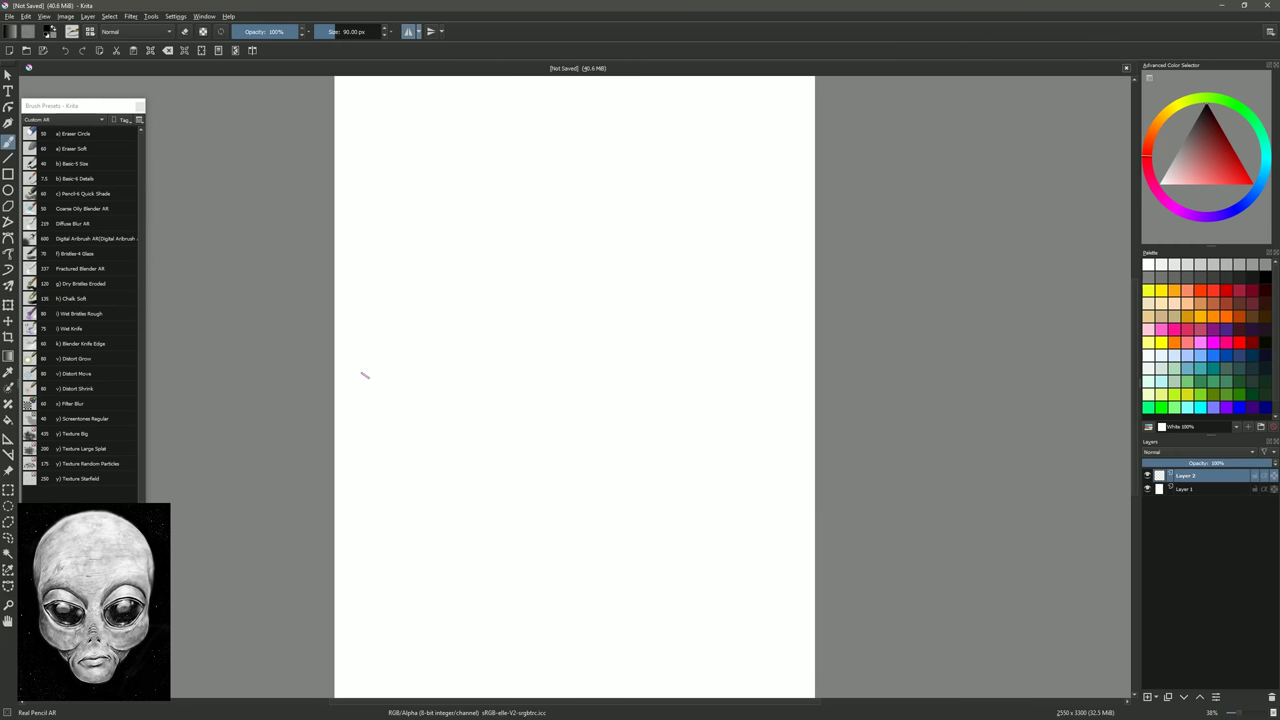
- Sketch a large loose circle for the skull in the upper half of the page with Real Pencil AR at 40 px
click(75, 359)
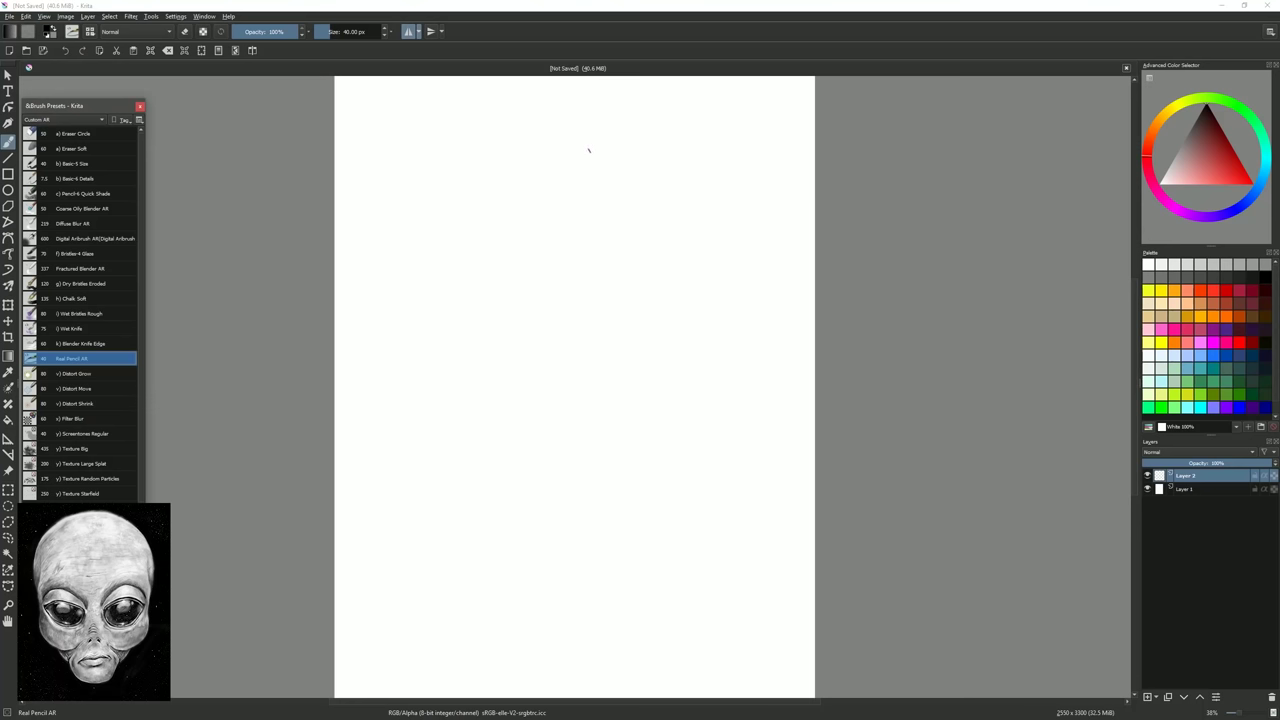
mouse_move(594, 156)
mouse_down()
mouse_move(436, 302)
mouse_move(519, 429)
mouse_move(707, 396)
mouse_move(699, 197)
mouse_move(500, 192)
mouse_move(453, 351)
mouse_move(565, 149)
mouse_move(430, 227)
mouse_up()
drag(430, 227, 546, 151)
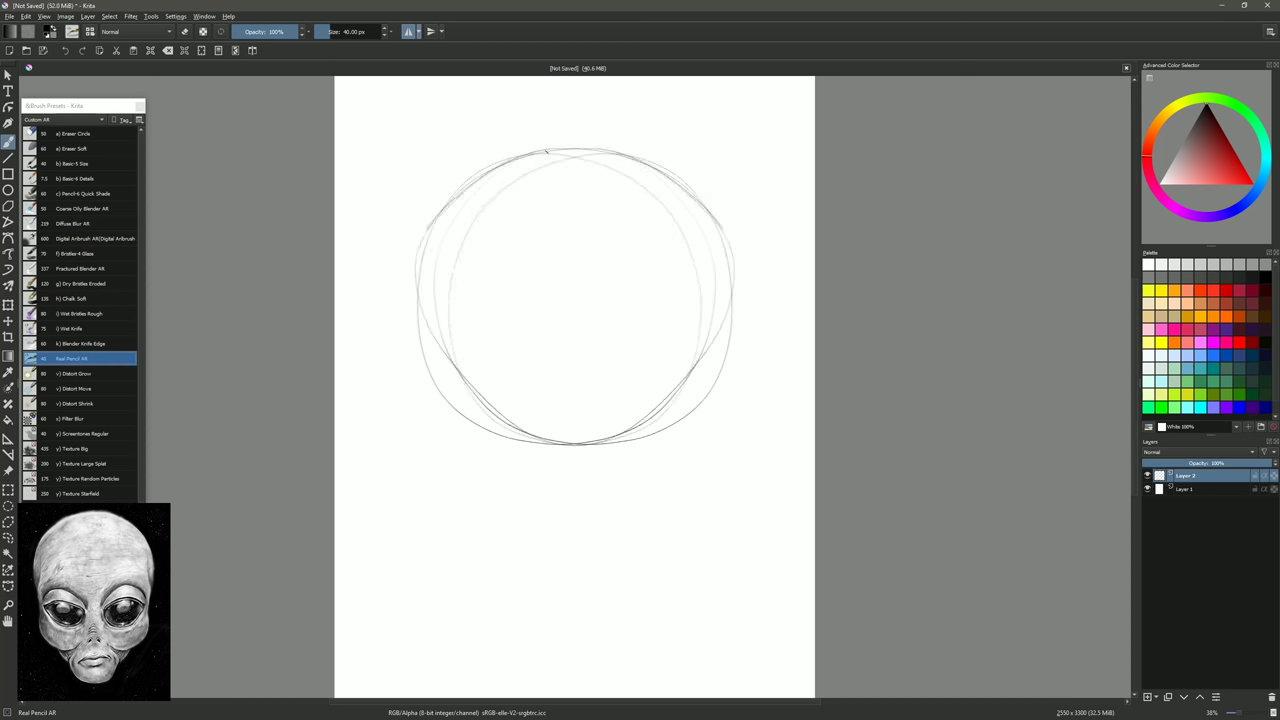
mouse_move(434, 229)
mouse_down()
mouse_move(428, 343)
mouse_move(486, 426)
mouse_up()
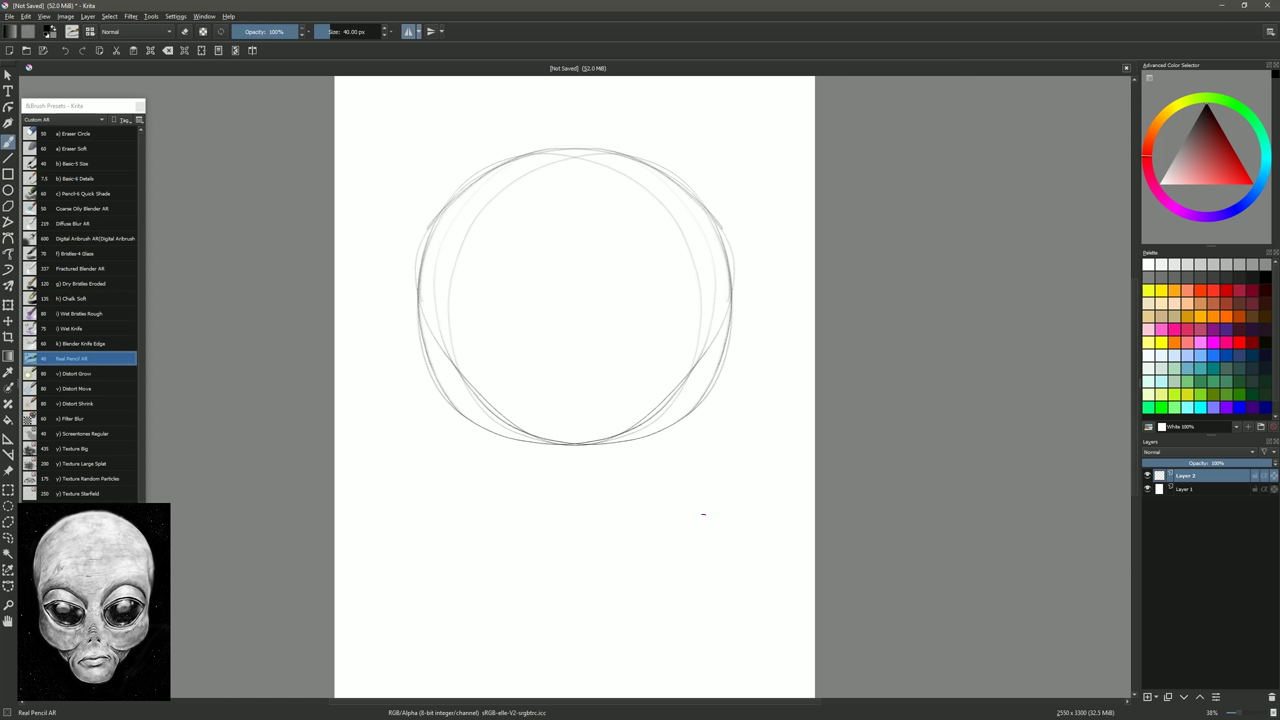
- Sketch the alien's head outline with straight sides, a jaw tapering to a narrow flat chin, and a rounded crown
drag(424, 250, 424, 385)
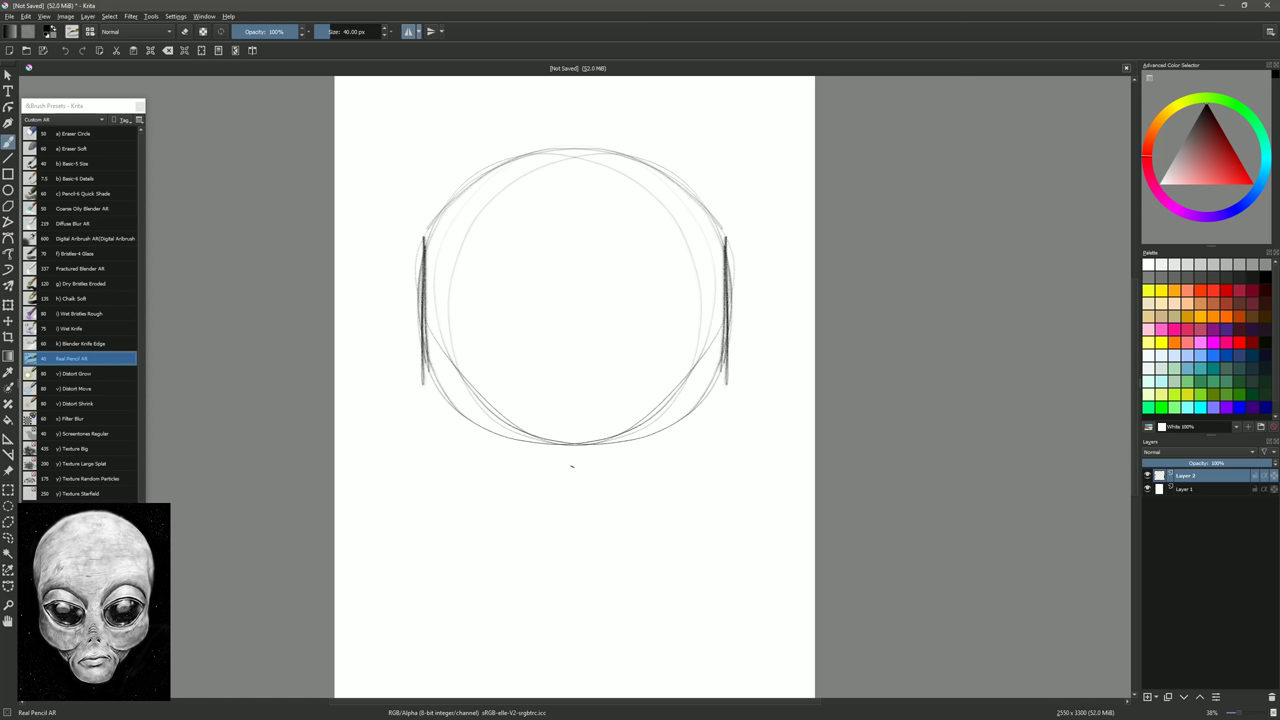
mouse_move(423, 386)
mouse_down()
mouse_move(454, 479)
mouse_move(536, 549)
mouse_move(574, 560)
mouse_up()
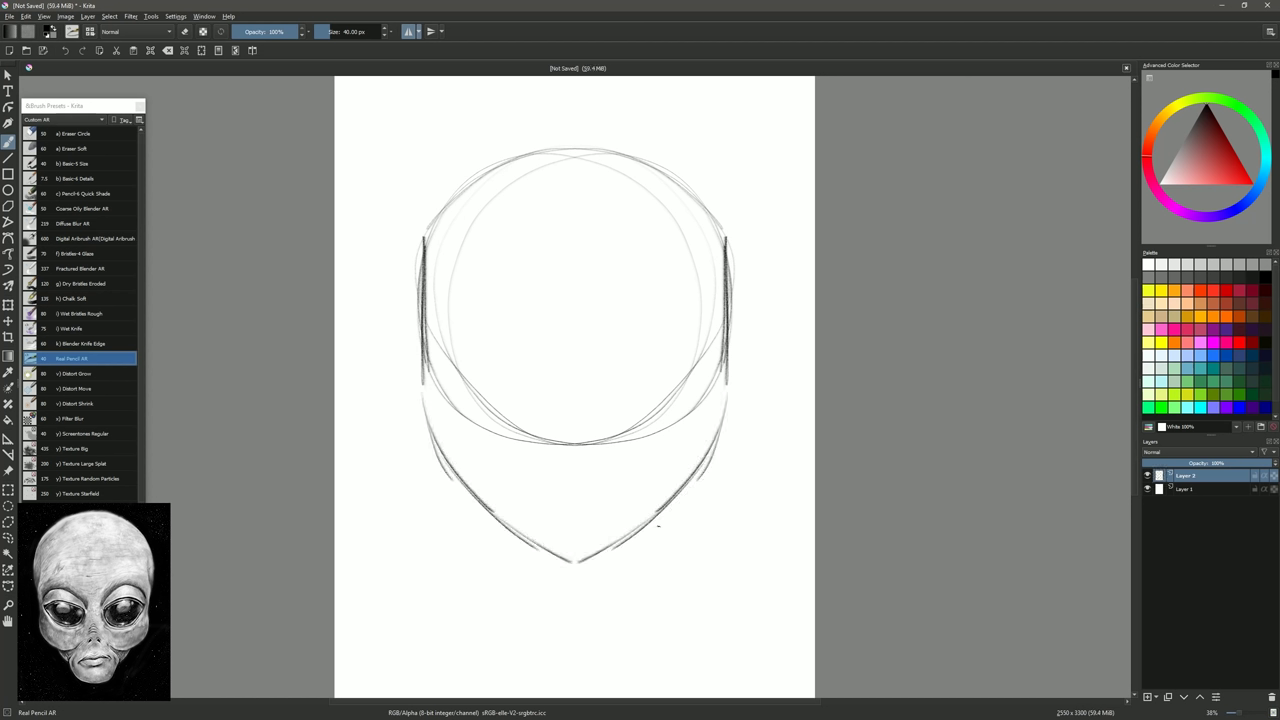
mouse_move(504, 516)
mouse_down()
mouse_move(526, 563)
mouse_move(550, 577)
mouse_move(530, 571)
mouse_move(505, 519)
mouse_move(446, 462)
mouse_move(422, 386)
mouse_up()
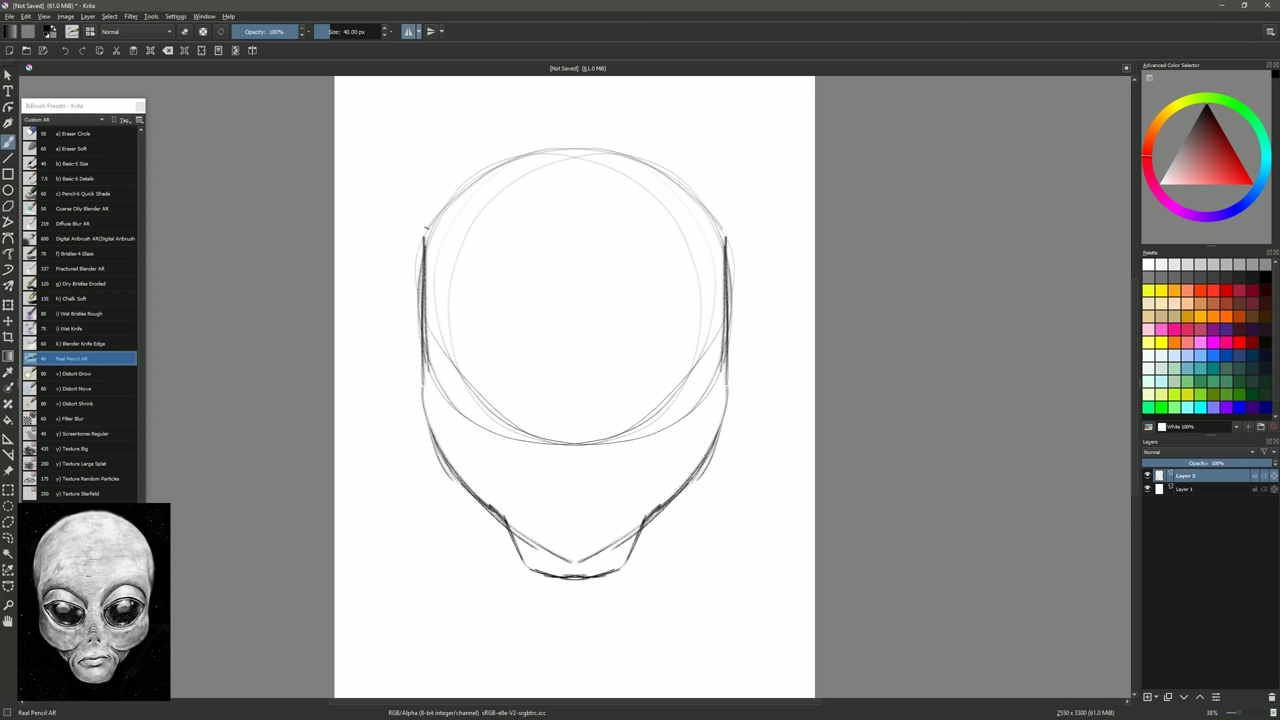
mouse_move(424, 275)
mouse_down()
mouse_move(424, 228)
mouse_move(484, 172)
mouse_move(568, 145)
mouse_move(628, 153)
mouse_up()
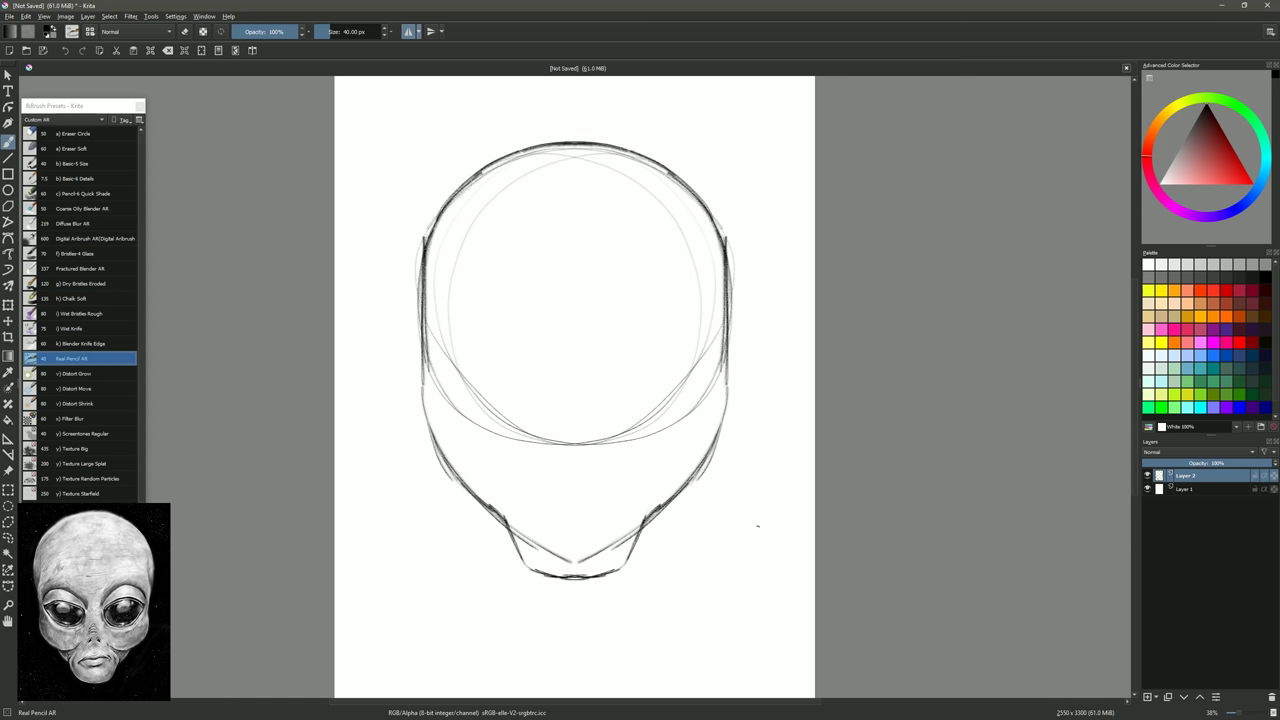
- Erase the construction circle inside the head and the V-shaped lines above the chin with Eraser Circle
click(74, 134)
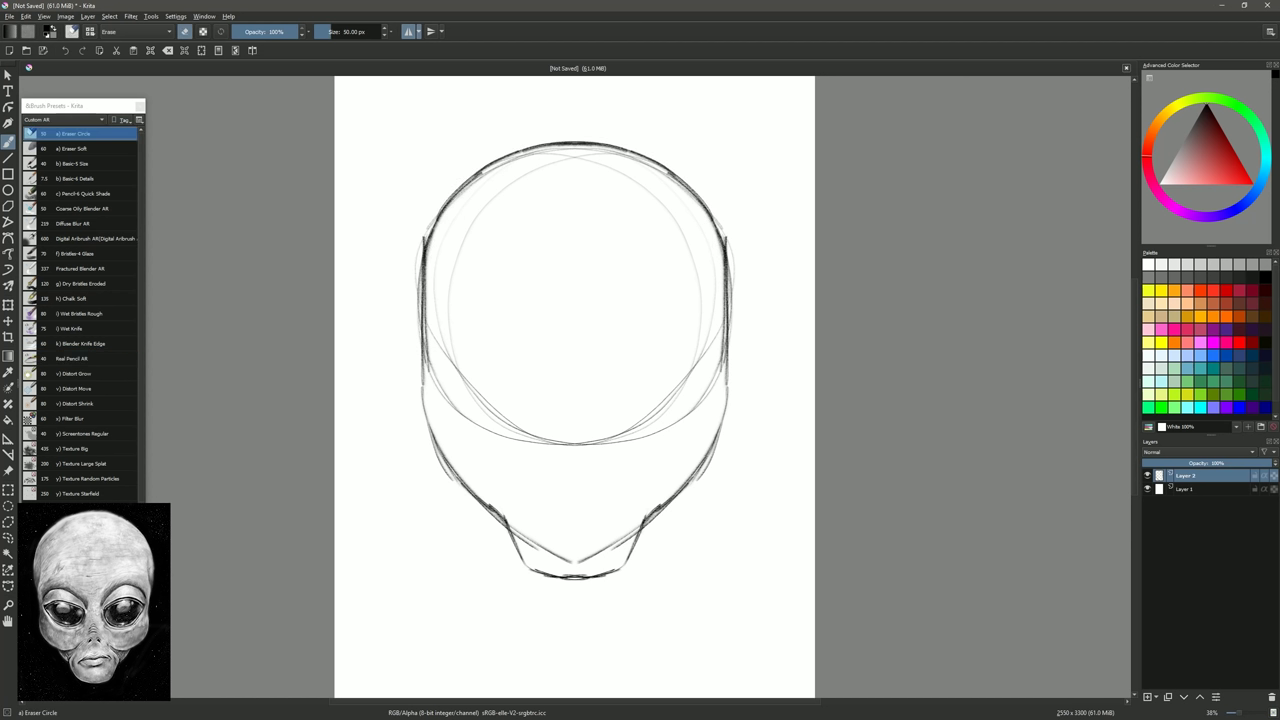
mouse_move(502, 190)
mouse_down()
mouse_move(577, 157)
mouse_move(512, 159)
mouse_move(430, 300)
mouse_move(450, 375)
mouse_move(500, 420)
mouse_move(589, 439)
mouse_up()
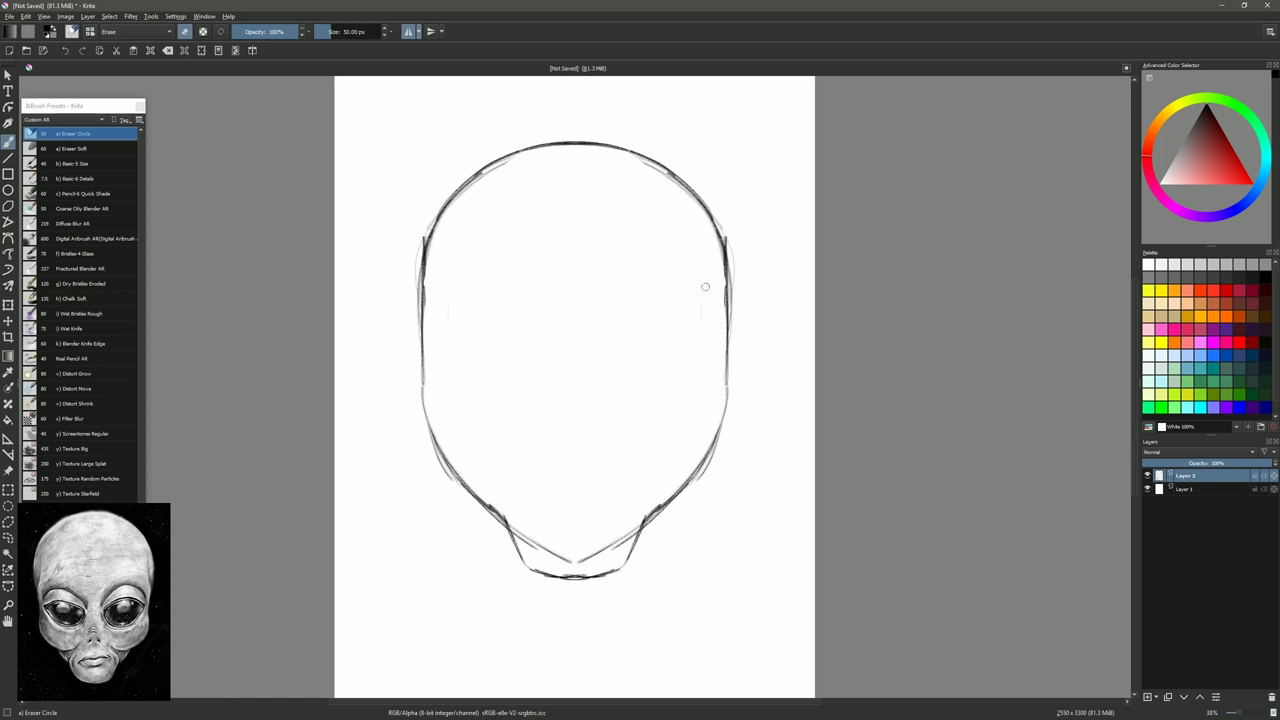
mouse_move(528, 534)
mouse_down()
mouse_move(514, 521)
mouse_move(527, 534)
mouse_up()
- Sketch a horizontal eye guideline across the head and large almond-shaped eye outlines along it with Real Pencil AR
key(/)
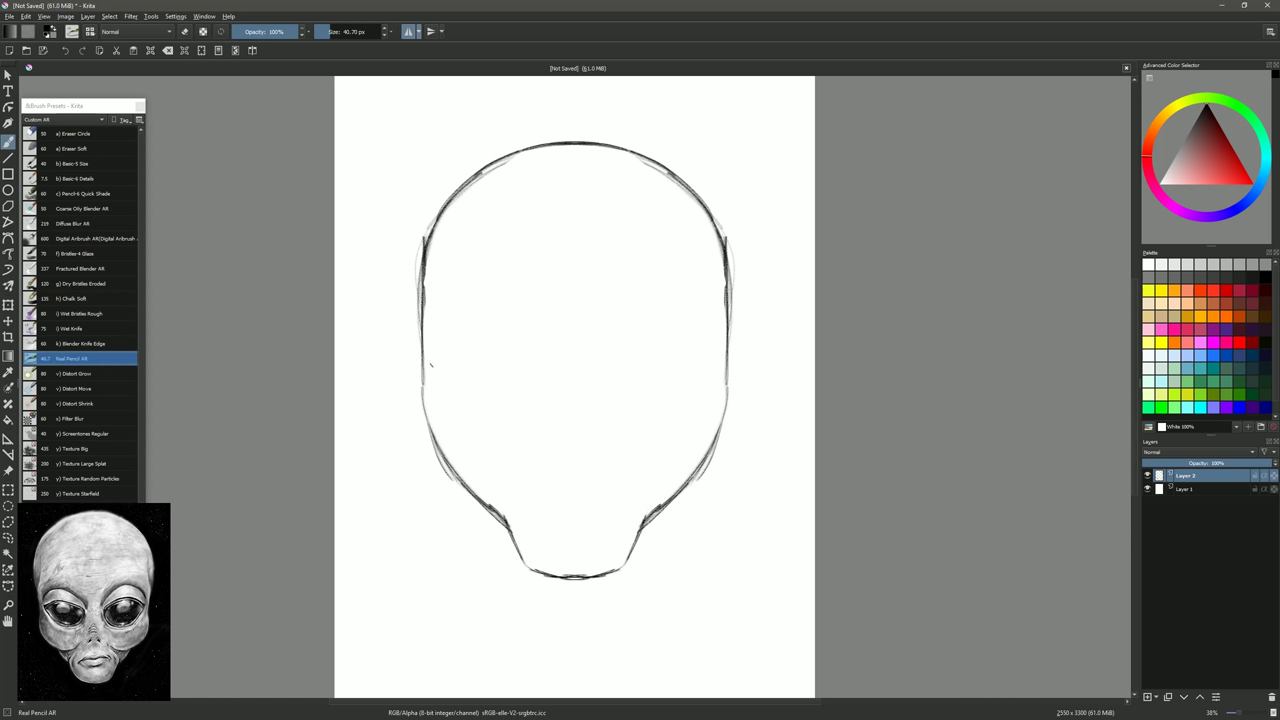
drag(427, 367, 571, 366)
mouse_move(571, 366)
mouse_down()
mouse_move(491, 370)
mouse_move(615, 369)
mouse_move(458, 374)
mouse_move(486, 416)
mouse_move(548, 395)
mouse_move(490, 428)
mouse_move(510, 366)
mouse_move(468, 370)
mouse_up()
drag(618, 371, 697, 383)
drag(697, 384, 664, 416)
- Sketch a horizontal nose guideline below the eyes and two small nostrils at its center
mouse_move(485, 477)
mouse_down()
mouse_move(664, 478)
mouse_move(646, 477)
mouse_up()
drag(565, 469, 560, 482)
drag(563, 468, 557, 483)
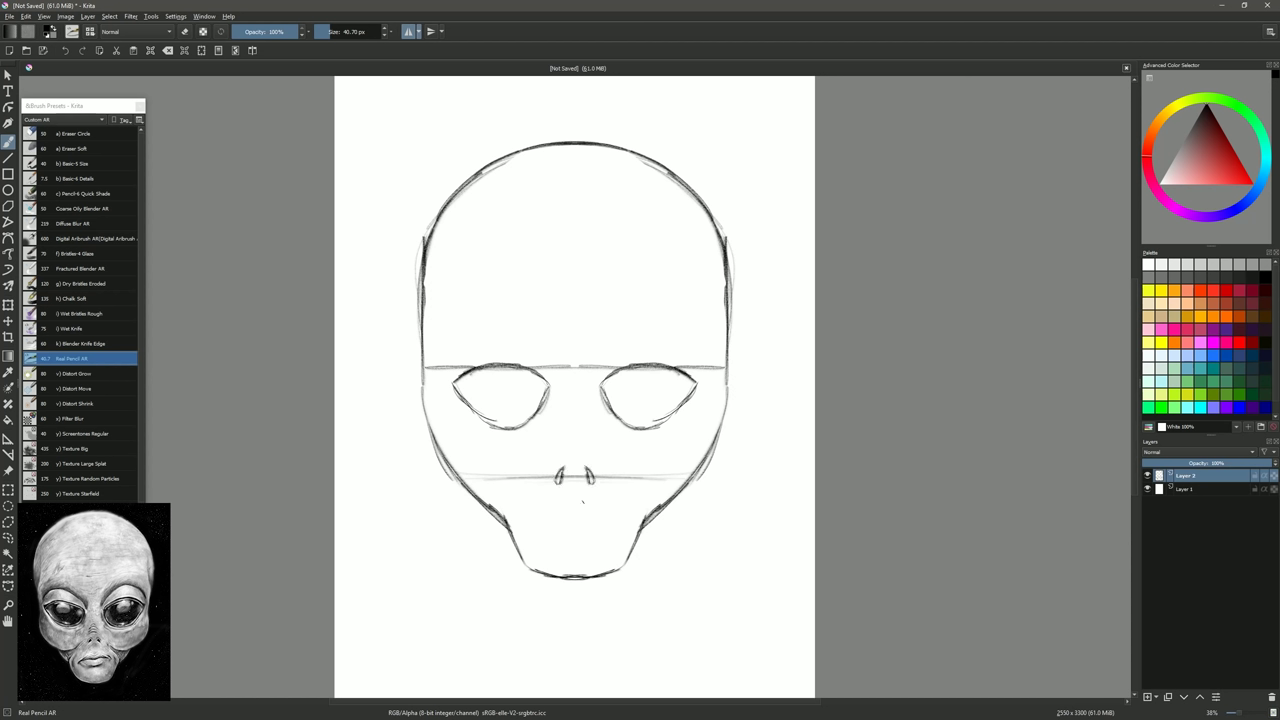
- Sketch the lips between the nose and chin and darken the nostrils
drag(611, 516, 536, 519)
mouse_move(560, 484)
mouse_down()
mouse_move(559, 470)
mouse_move(561, 481)
mouse_up()
mouse_move(573, 519)
mouse_down()
mouse_move(546, 520)
mouse_move(612, 530)
mouse_up()
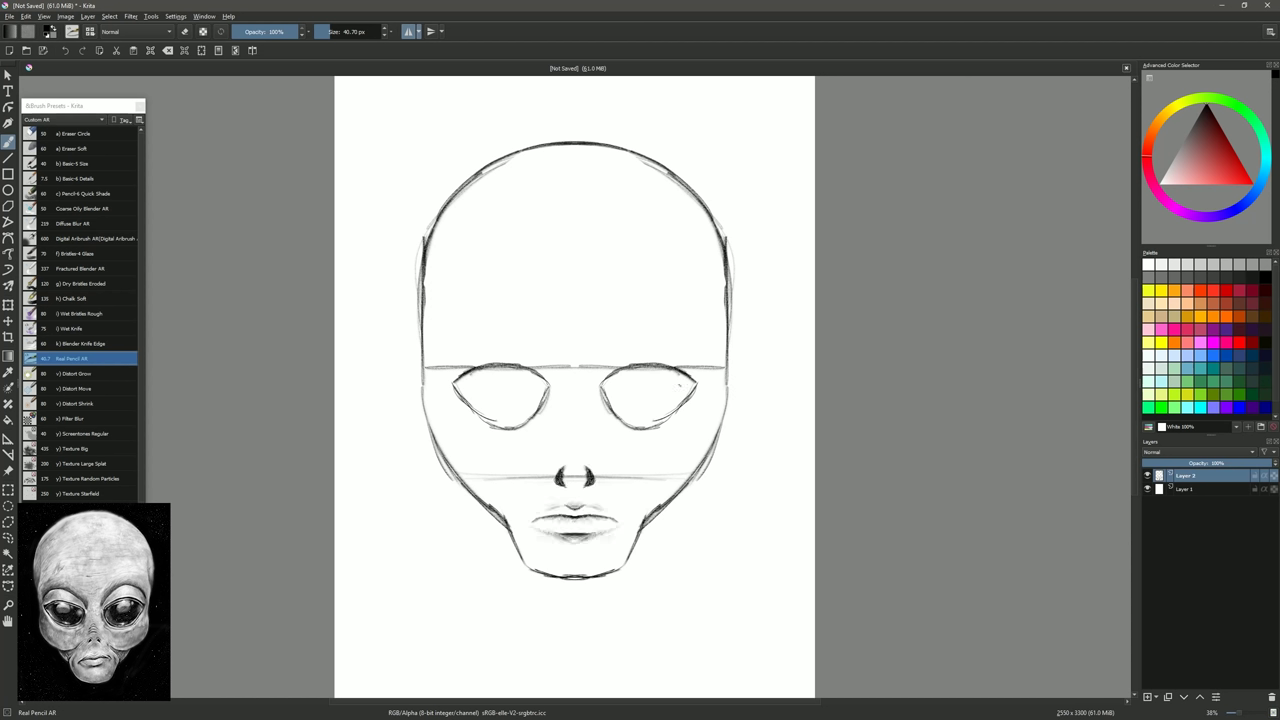
- Erase the eye and nose guidelines and the stray strokes around the head outline, and tidy the chin line
click(92, 134)
drag(598, 476, 698, 475)
drag(645, 524, 659, 508)
drag(732, 322, 731, 224)
drag(577, 367, 620, 367)
drag(701, 372, 722, 367)
click(72, 359)
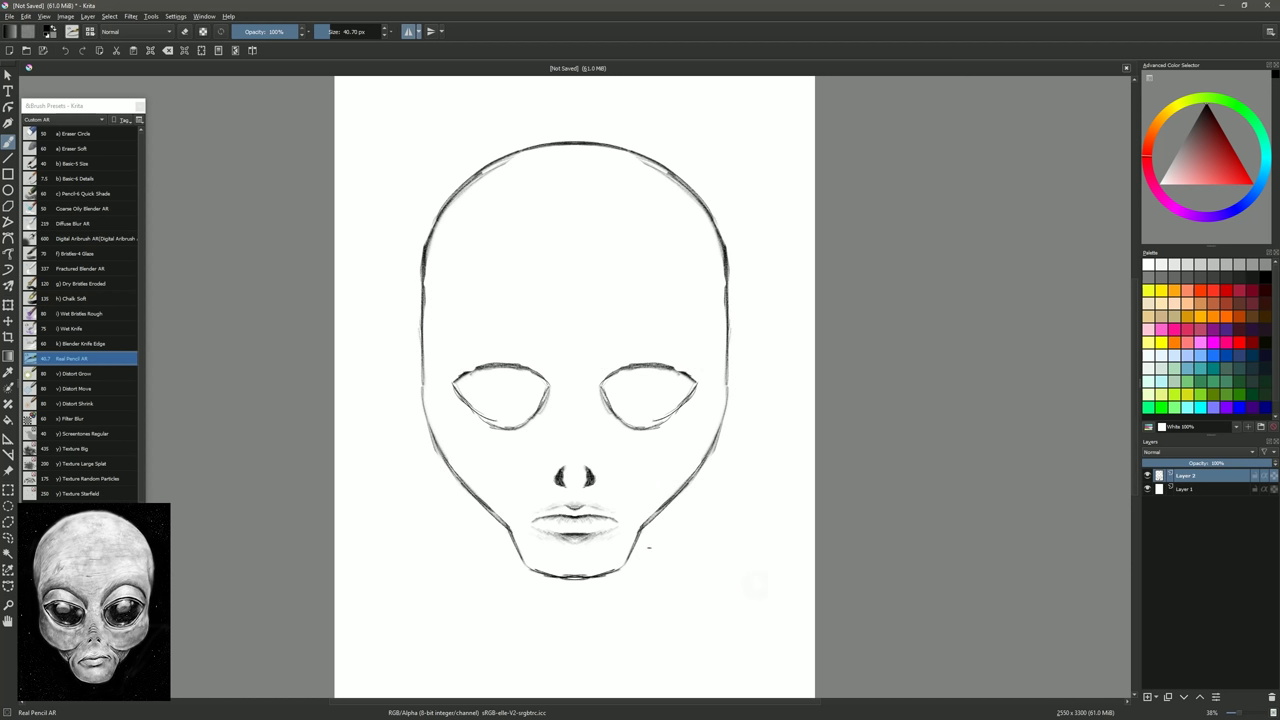
click(73, 134)
drag(576, 584, 606, 577)
- Sketch the cheek contours curving from the jaw toward the nose and the outer jaw shapes beside the mouth
click(72, 359)
mouse_move(682, 490)
mouse_down()
mouse_move(600, 461)
mouse_move(666, 510)
mouse_up()
mouse_move(676, 492)
mouse_down()
mouse_move(643, 533)
mouse_move(660, 508)
mouse_move(637, 533)
mouse_move(628, 501)
mouse_up()
click(73, 134)
click(72, 359)
drag(697, 467, 669, 490)
- Draw the creases beside the inner eyes and the curved wrinkles across the bridge of the nose
mouse_move(555, 388)
mouse_down()
mouse_move(524, 459)
mouse_move(556, 455)
mouse_up()
drag(574, 435, 563, 441)
mouse_move(574, 425)
mouse_down()
mouse_move(563, 435)
mouse_move(569, 424)
mouse_up()
drag(570, 425, 558, 446)
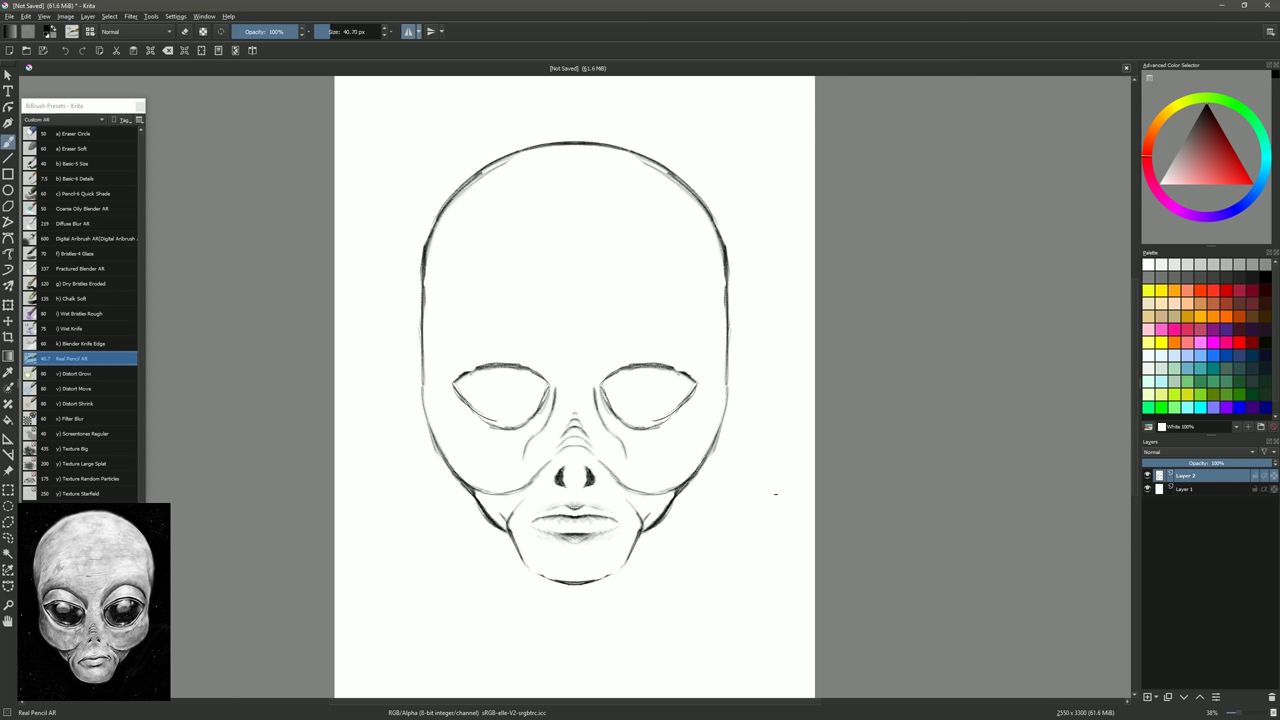
- Thicken the eye outlines, extend their outer corners to points, and fill the eyes with gray hatching
mouse_move(664, 368)
mouse_down()
mouse_move(699, 378)
mouse_move(650, 426)
mouse_up()
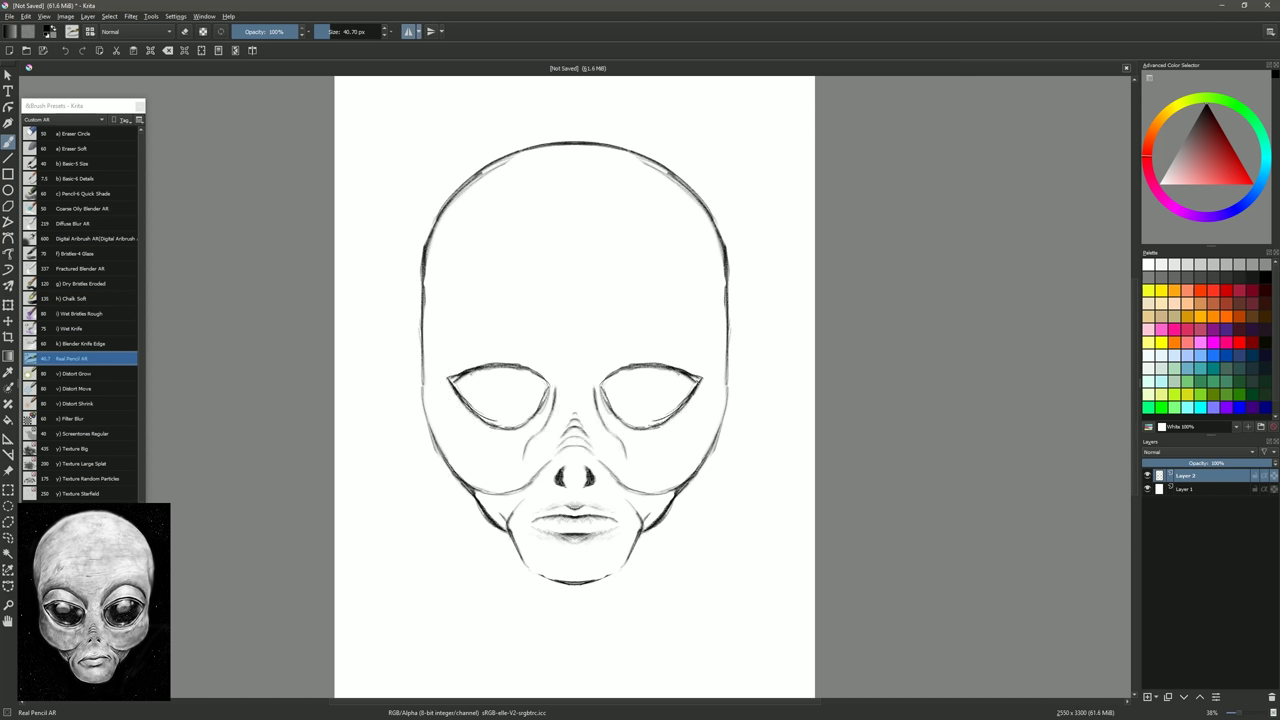
drag(602, 383, 639, 365)
mouse_move(612, 374)
mouse_down()
mouse_move(677, 368)
mouse_move(626, 423)
mouse_move(639, 426)
mouse_up()
drag(699, 381, 652, 428)
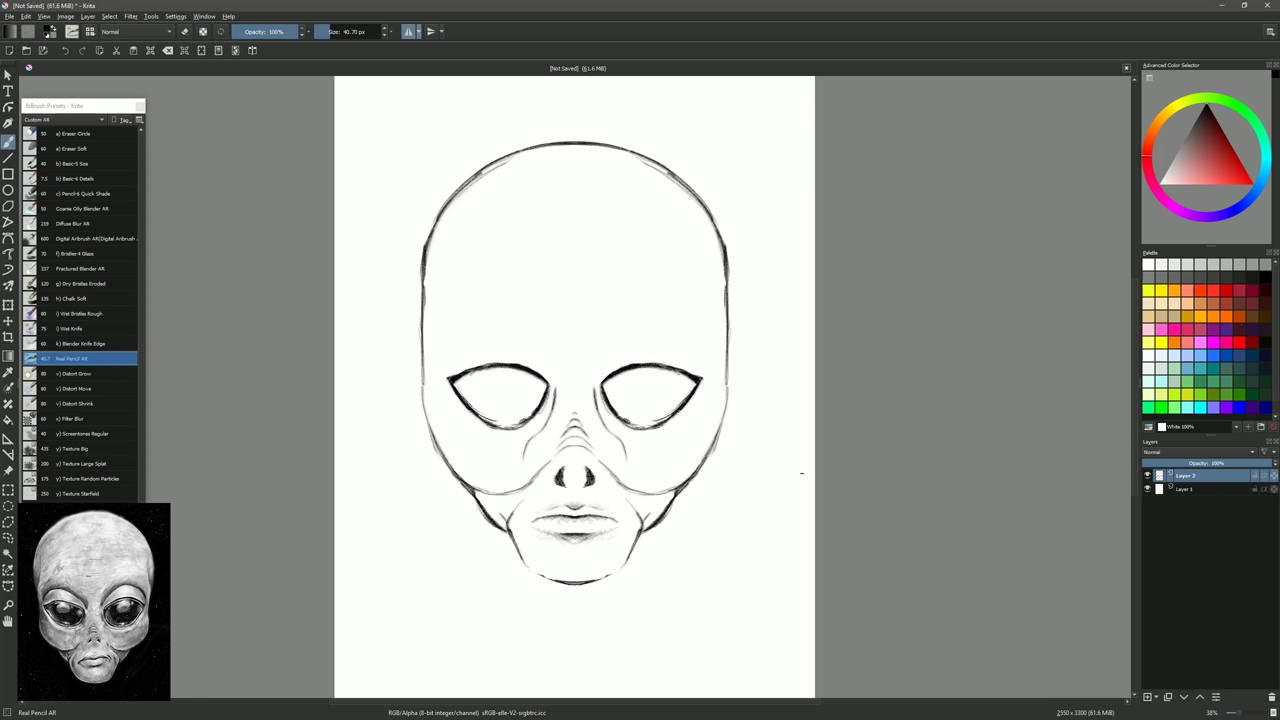
mouse_move(604, 384)
mouse_down()
mouse_move(618, 398)
mouse_move(680, 390)
mouse_move(650, 420)
mouse_move(676, 400)
mouse_move(640, 380)
mouse_move(636, 420)
mouse_up()
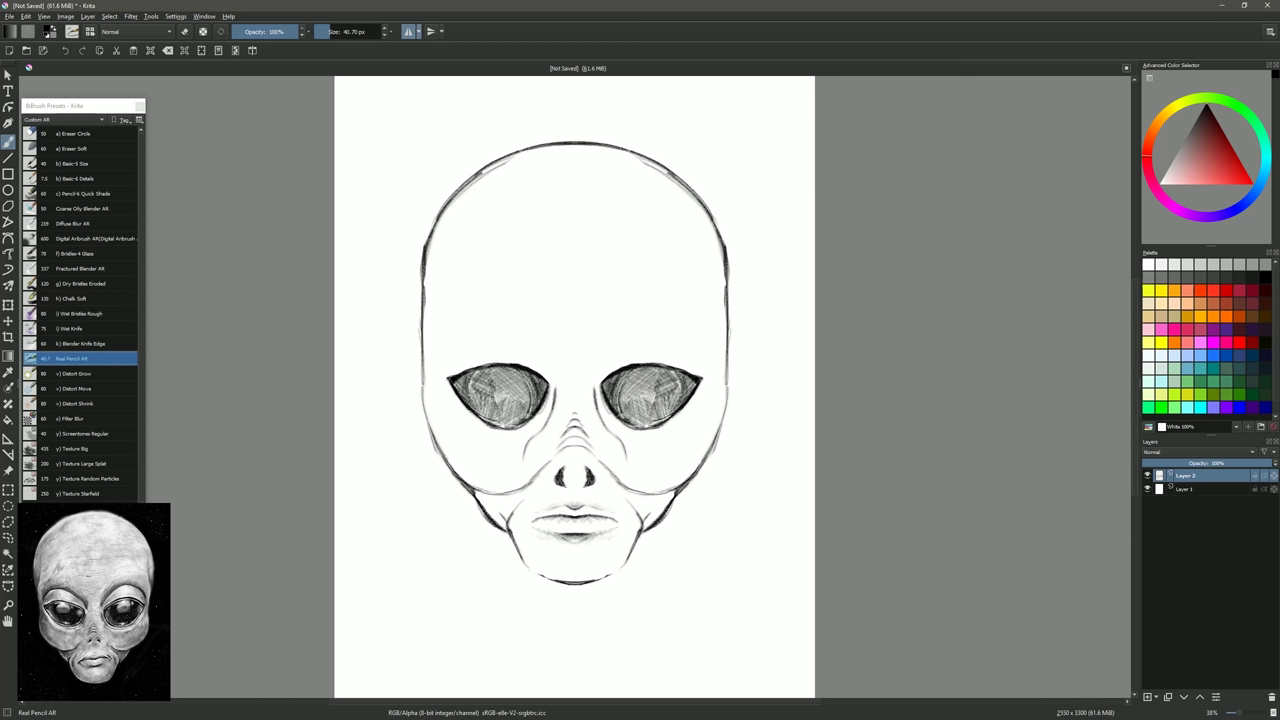
- Strengthen the nose, cheek and lip lines, and erase a thin light rim inside each eye outline
drag(592, 465, 586, 476)
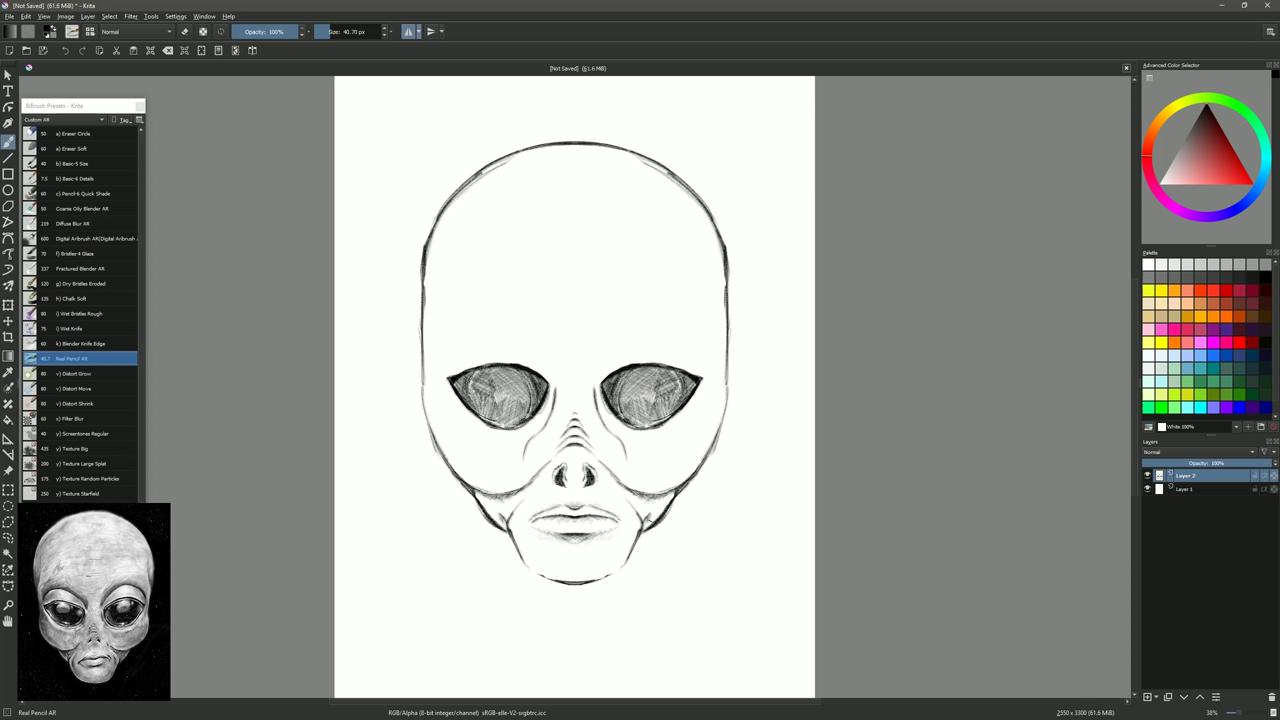
key(e)
mouse_move(619, 422)
mouse_down()
mouse_move(694, 396)
mouse_move(644, 368)
mouse_move(693, 380)
mouse_up()
drag(606, 388, 676, 410)
- Draw shaded brow ridges arching above both eyes with Real Pencil AR
click(72, 358)
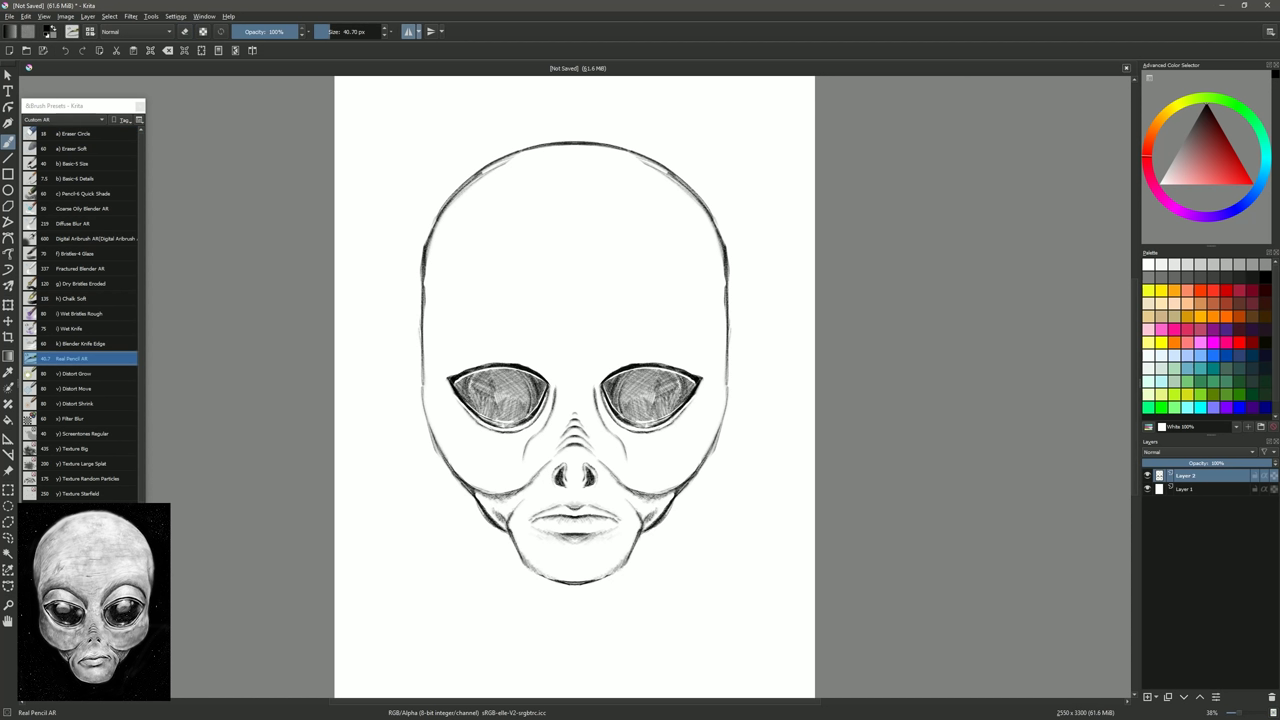
mouse_move(450, 366)
mouse_down()
mouse_move(546, 358)
mouse_move(511, 328)
mouse_up()
mouse_move(448, 366)
mouse_down()
mouse_move(502, 321)
mouse_move(540, 344)
mouse_up()
drag(524, 330, 558, 366)
drag(460, 347, 442, 373)
drag(540, 345, 556, 366)
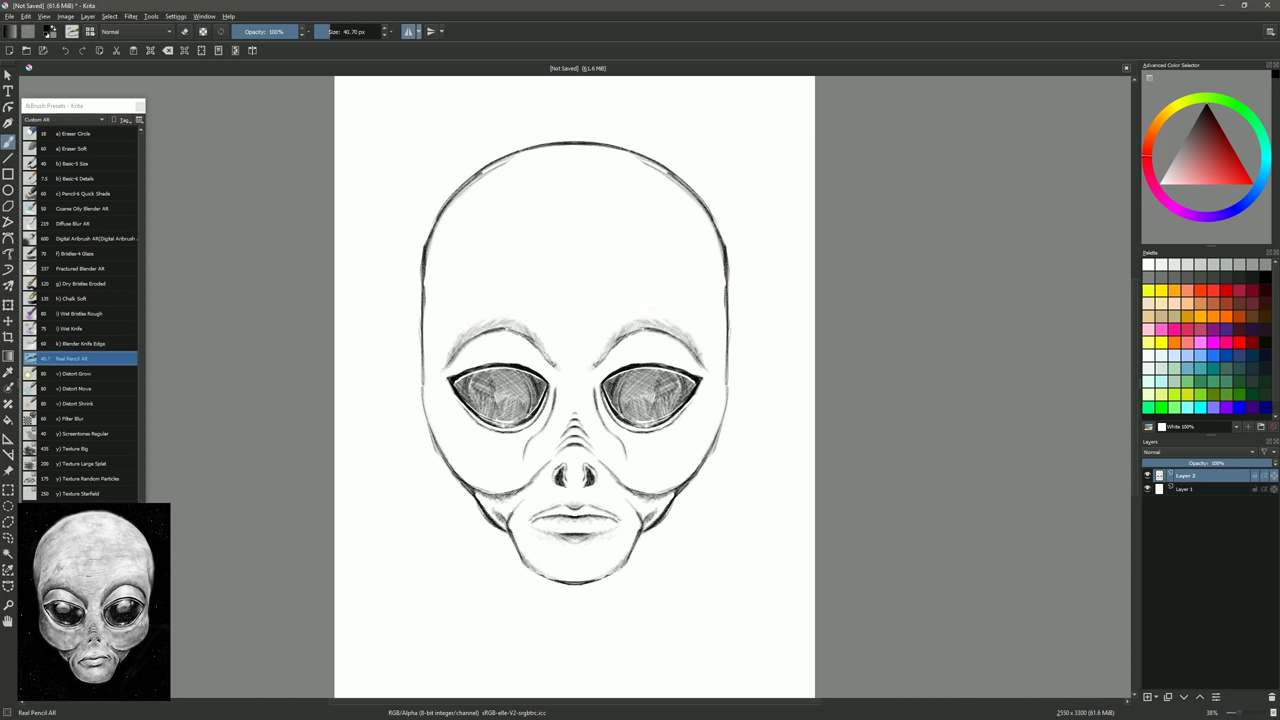
- Shade the temples and sides of the head, and deepen the creases below the inner eyes
drag(706, 247, 729, 402)
drag(708, 290, 728, 404)
drag(727, 392, 709, 455)
drag(610, 431, 632, 461)
drag(628, 446, 641, 463)
- Erase the rough inner strokes along the upper skull outline with Eraser Circle at 18 px
key(e)
drag(680, 178, 712, 228)
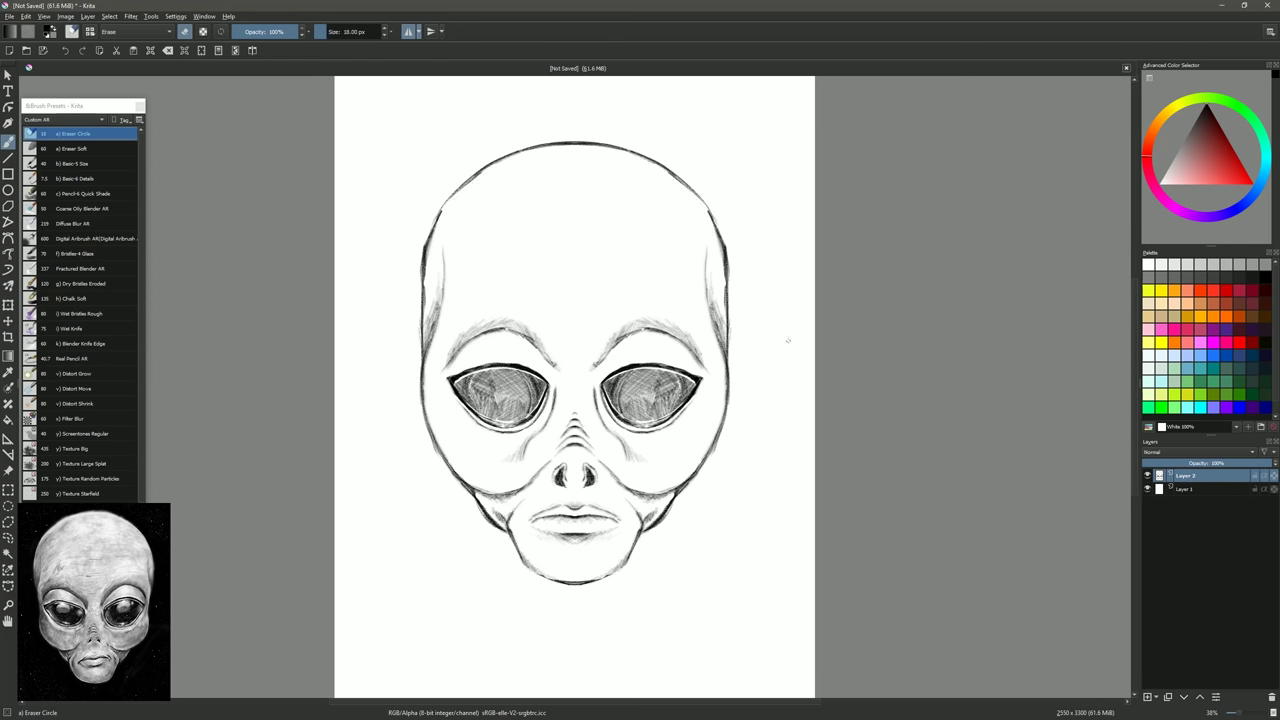
key(e)
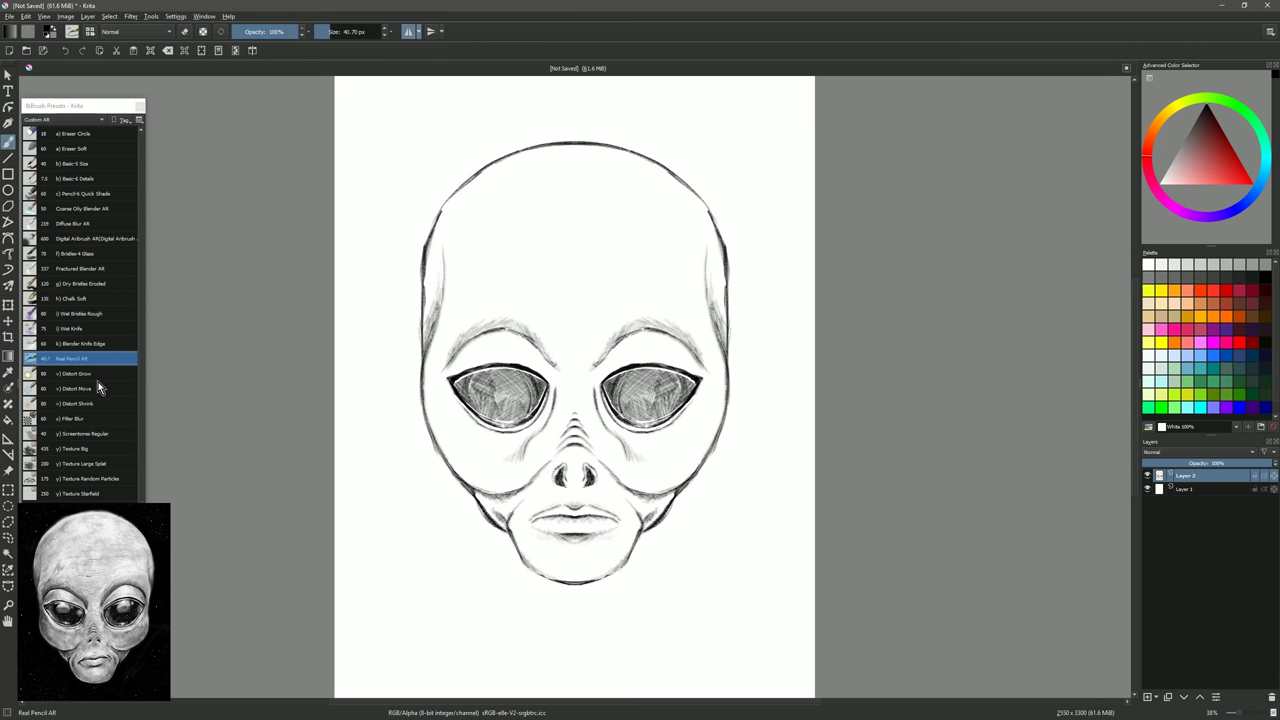
- Shrink the mouth's width with the Distort Shrink brush enlarged to 215 px
click(106, 403)
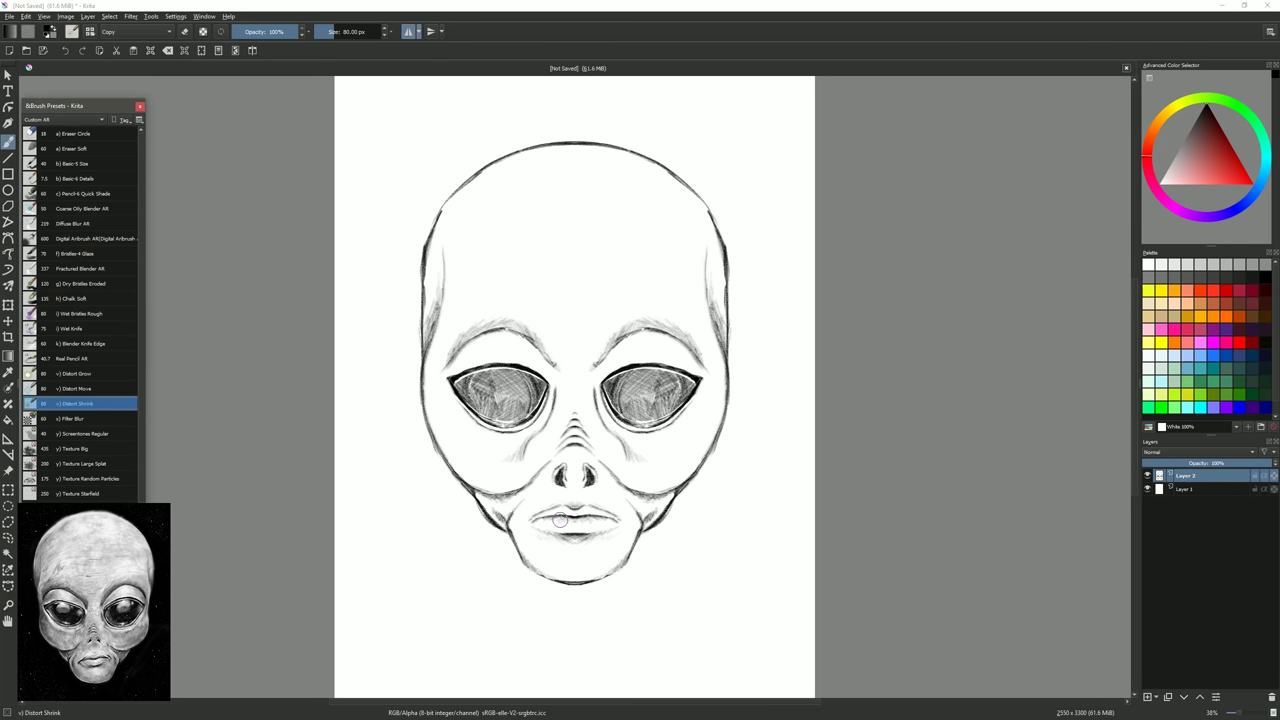
key(bracketright)
key(bracketright)
key(bracketright)
key(bracketright)
key(bracketright)
key(bracketright)
key(bracketright)
key(bracketright)
key(bracketright)
key(bracketright)
key(bracketright)
key(bracketright)
key(bracketright)
key(bracketright)
key(bracketright)
mouse_move(543, 522)
mouse_down()
mouse_move(557, 523)
mouse_move(543, 523)
mouse_up()
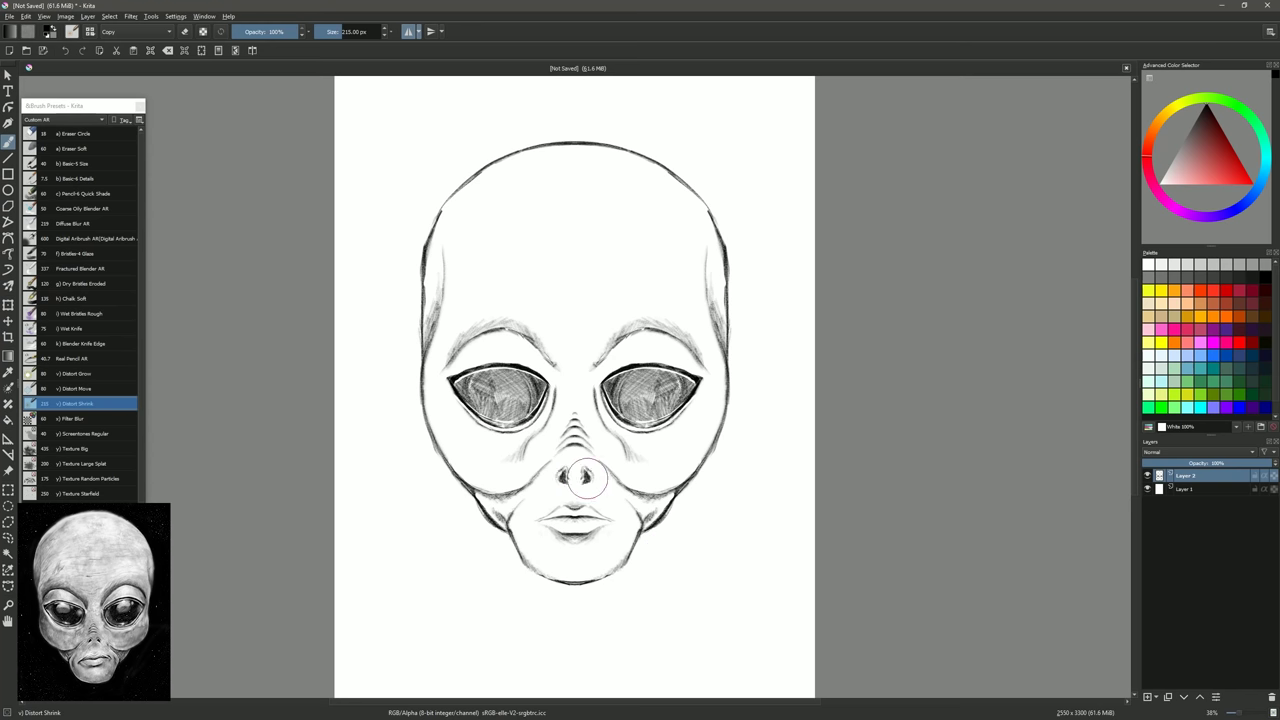
- Reshape the nostrils and nose tip with Distort Move at 230 px, and retouch them with Real Pencil AR at 40 px
click(90, 387)
key(bracketright)
key(bracketright)
key(bracketright)
key(bracketright)
key(bracketright)
key(bracketright)
key(bracketright)
key(bracketright)
key(bracketright)
key(bracketright)
key(bracketright)
key(bracketright)
key(bracketright)
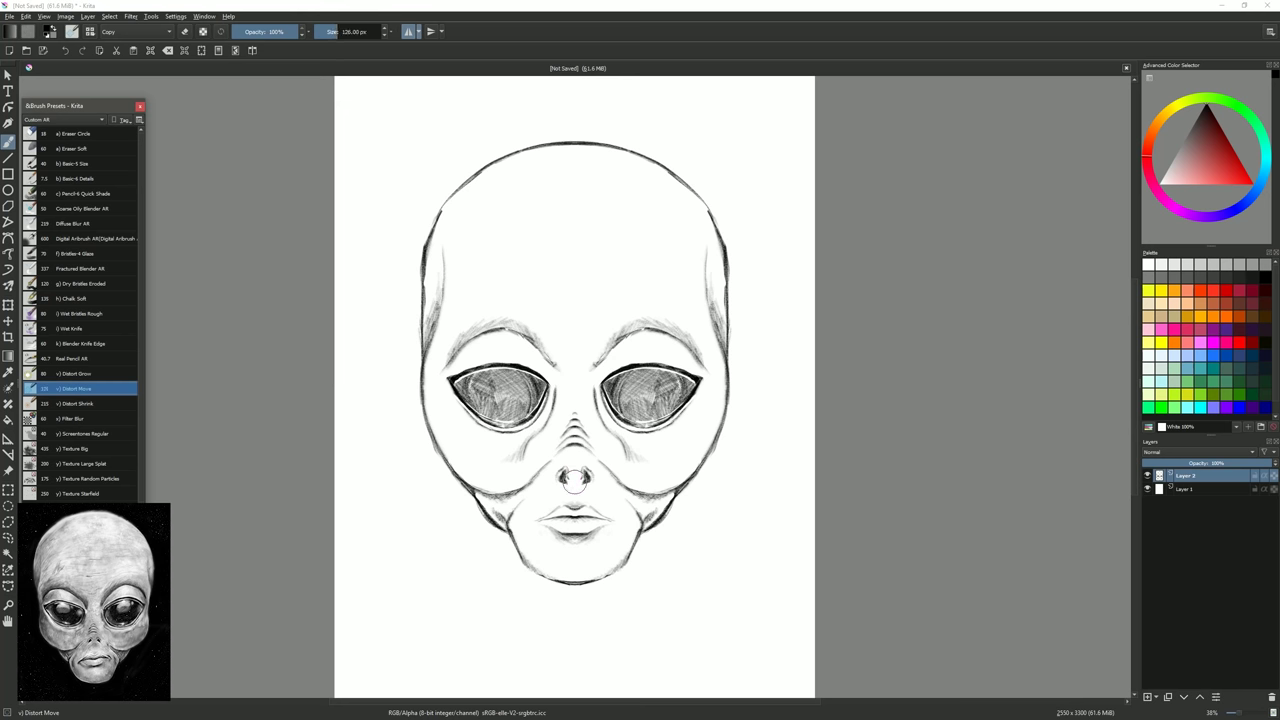
drag(575, 483, 576, 484)
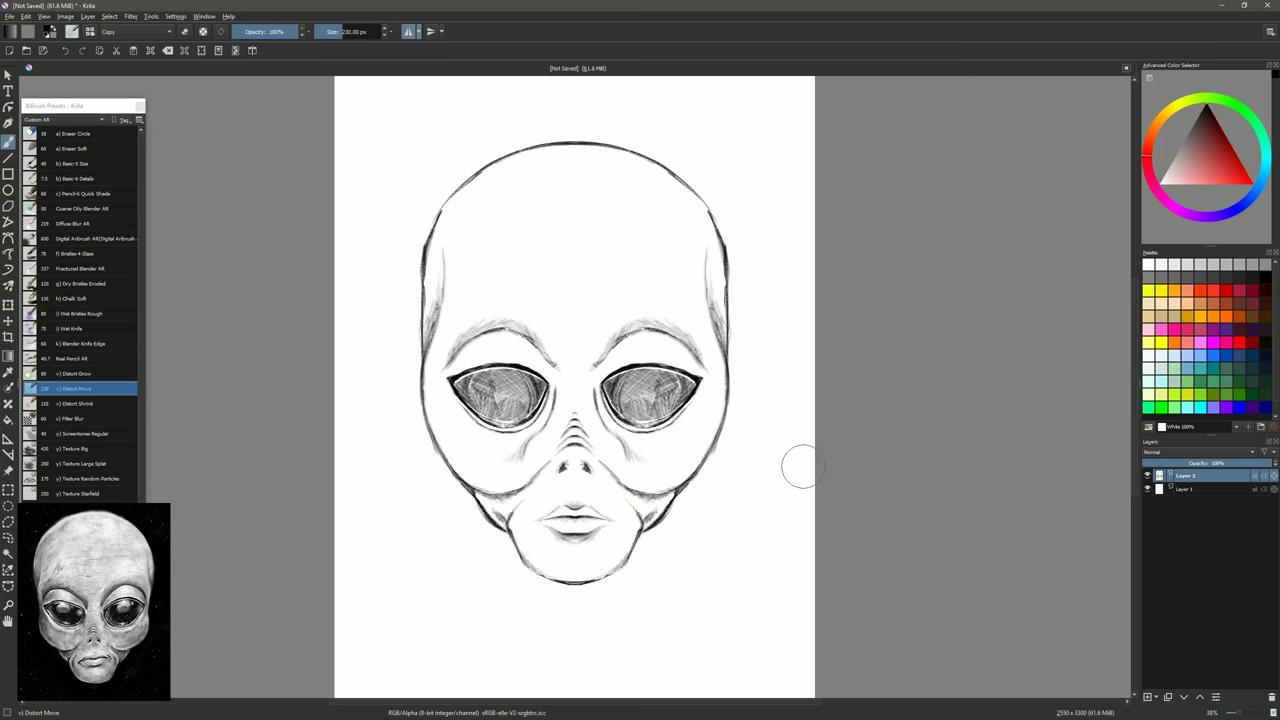
click(75, 358)
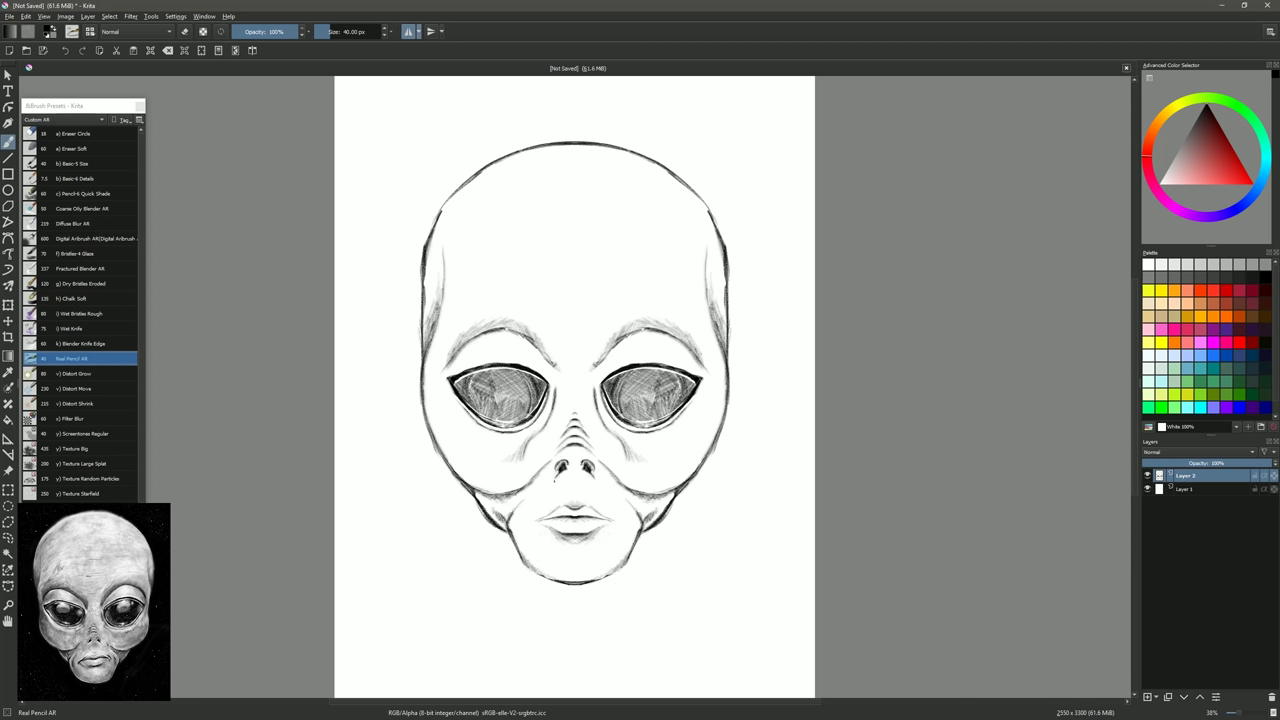
- Enlarge both eyes with the Distort Grow brush set to about 500 px
click(94, 374)
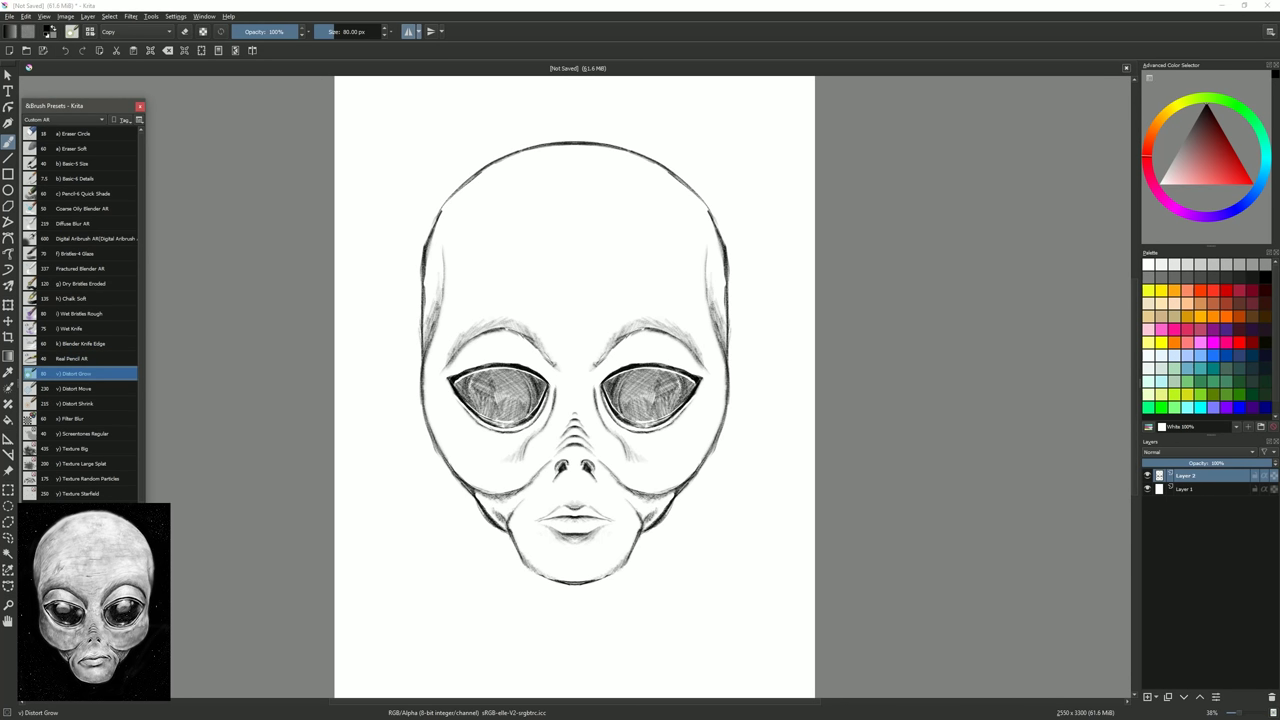
key(bracketright)
key(bracketright)
key(bracketright)
key(bracketright)
key(bracketright)
key(bracketright)
key(bracketright)
key(bracketright)
key(bracketright)
key(bracketright)
key(bracketright)
key(bracketright)
key(bracketright)
key(bracketright)
key(bracketright)
key(bracketright)
key(bracketright)
key(bracketright)
key(bracketright)
key(bracketright)
drag(505, 398, 503, 377)
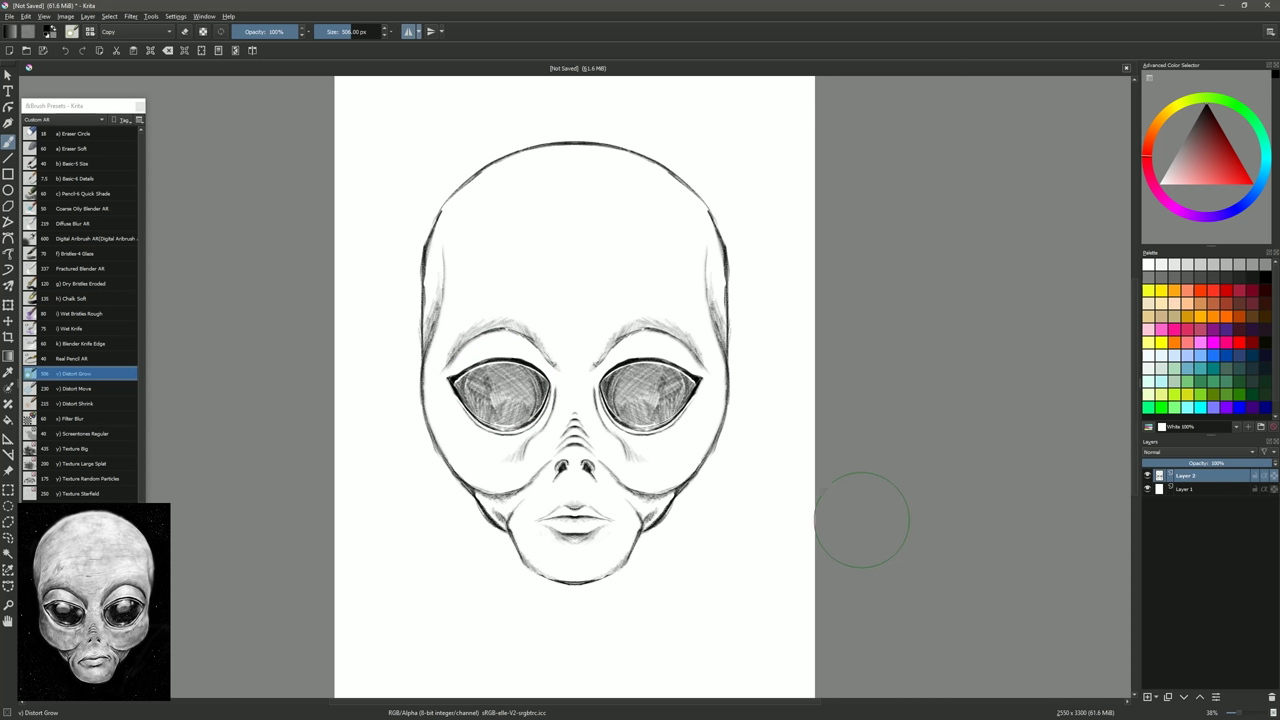
- Enlarge both eyes further with the Distort Grow brush increased to 1103 px
key(])
key(])
key(])
key(])
key(])
key(])
key(])
key(])
key(])
key(])
key(])
key(])
drag(502, 397, 518, 424)
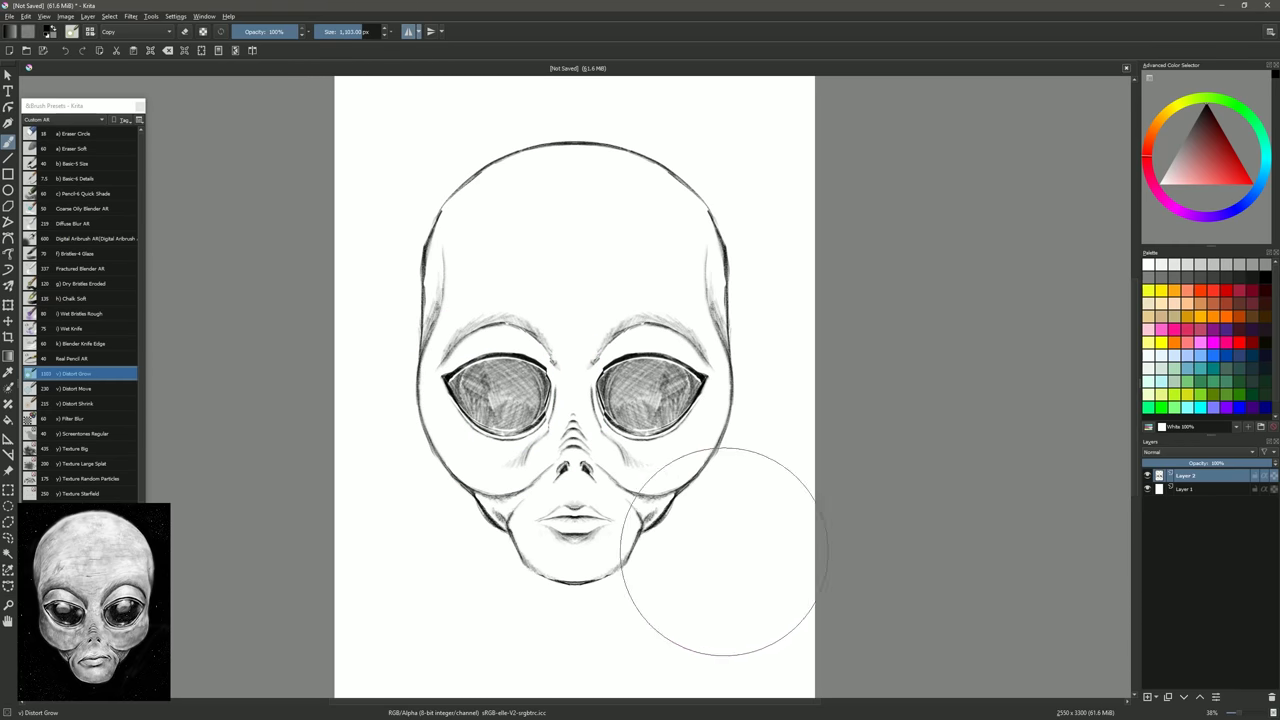
- Push the sides of the face and the jaw contours slightly inward with Distort Grow at 1103 px
drag(338, 398, 335, 388)
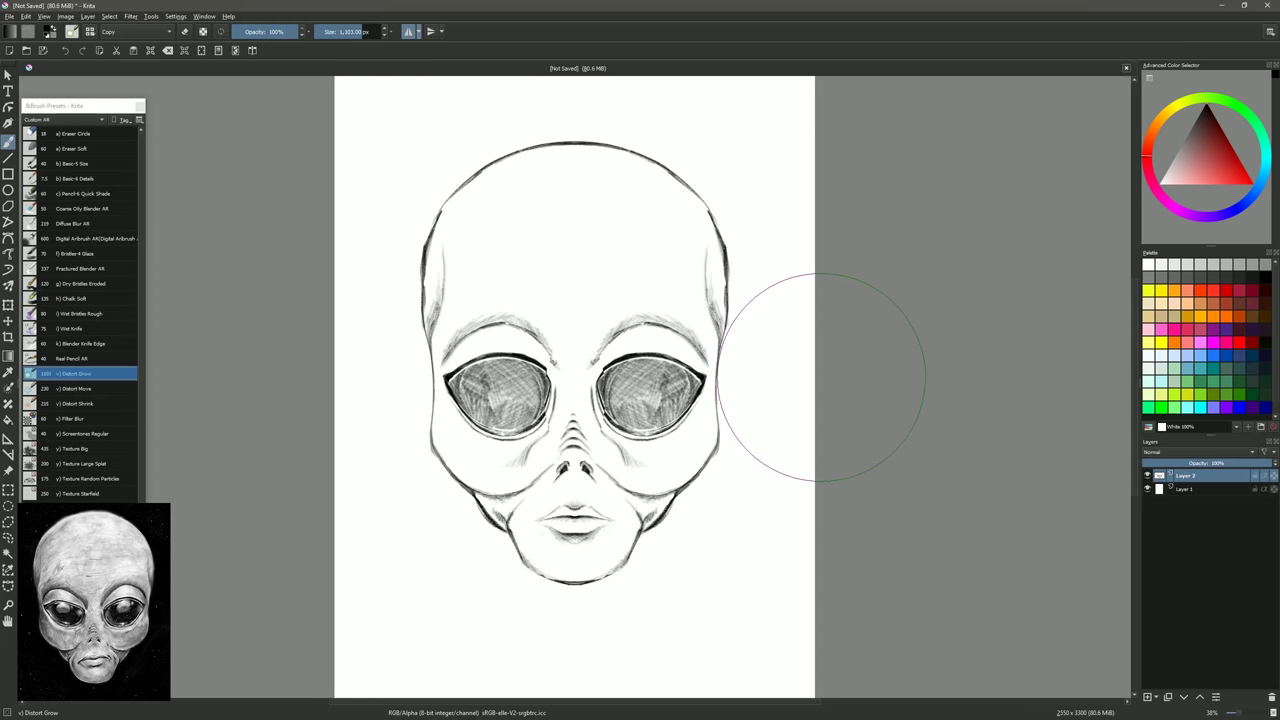
drag(722, 560, 760, 553)
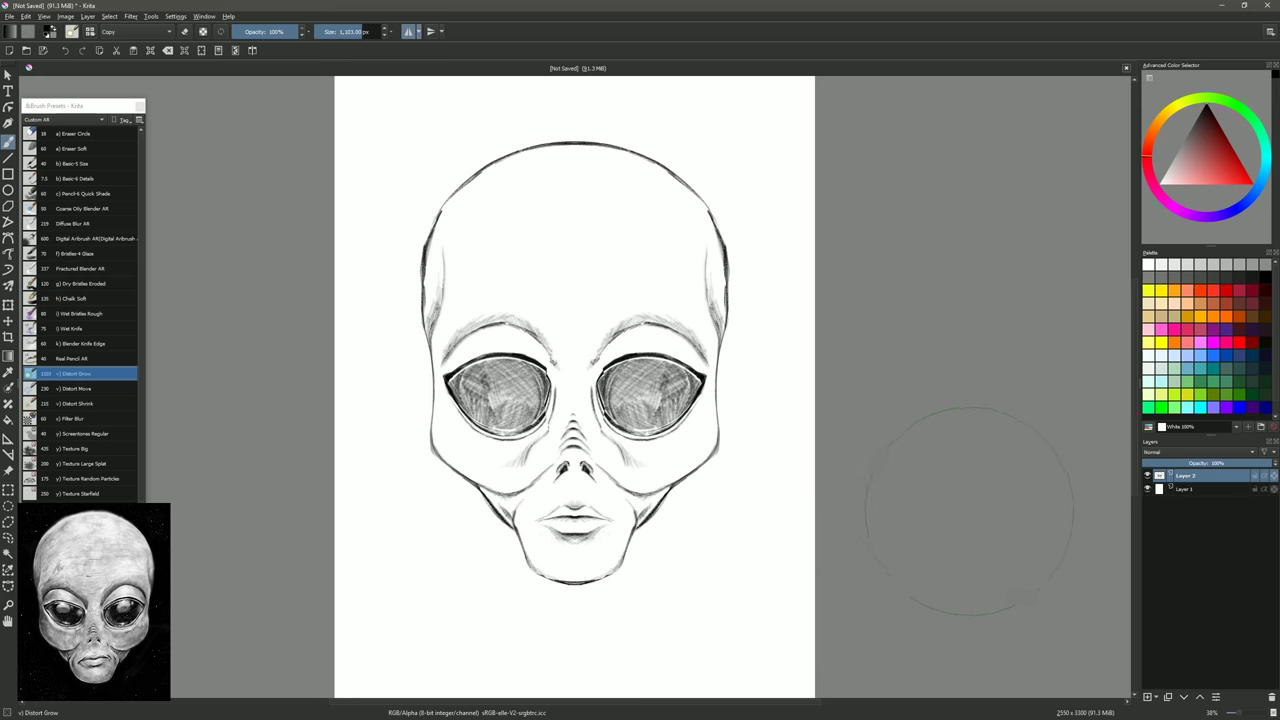
key(ctrl+z)
drag(718, 566, 730, 566)
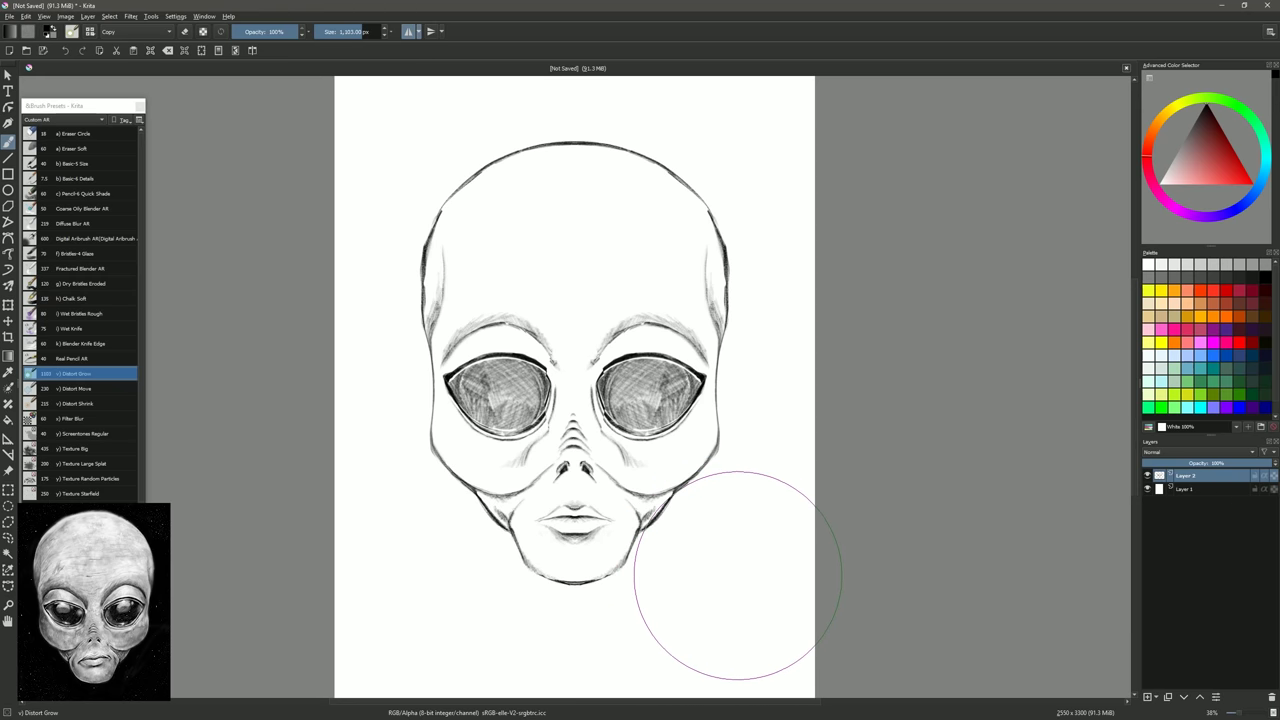
drag(738, 576, 733, 580)
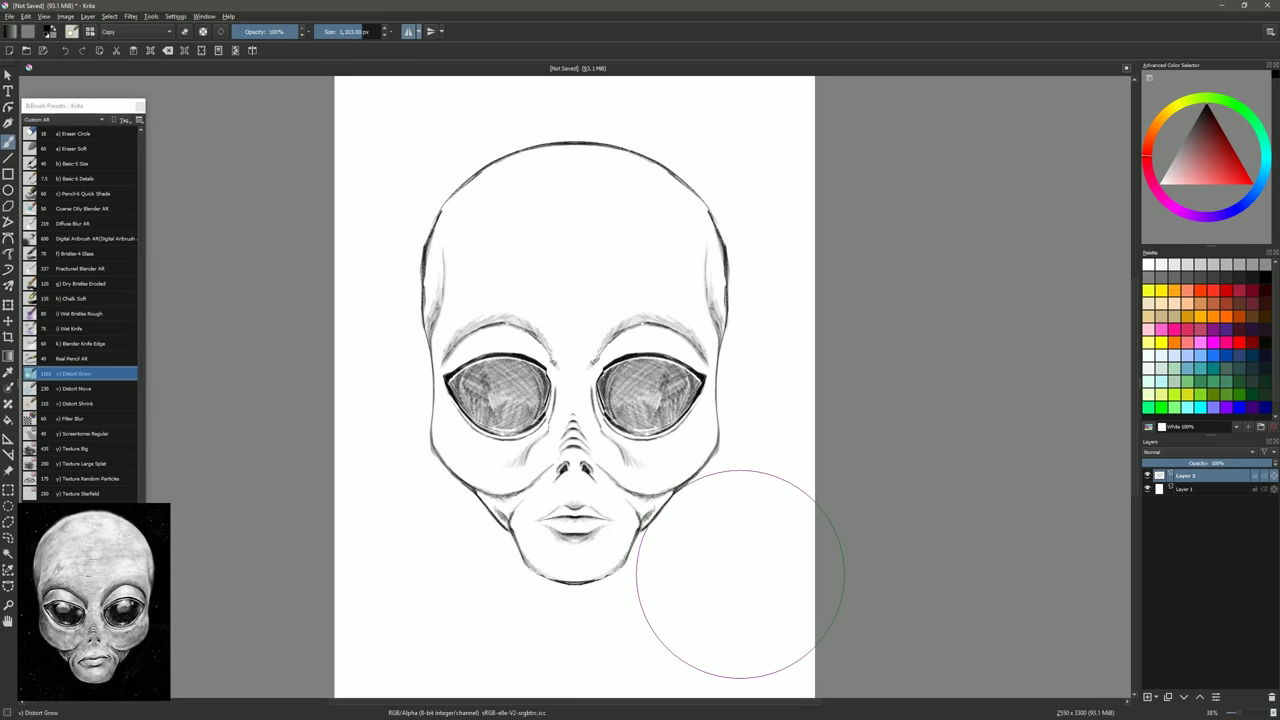
drag(756, 565, 766, 565)
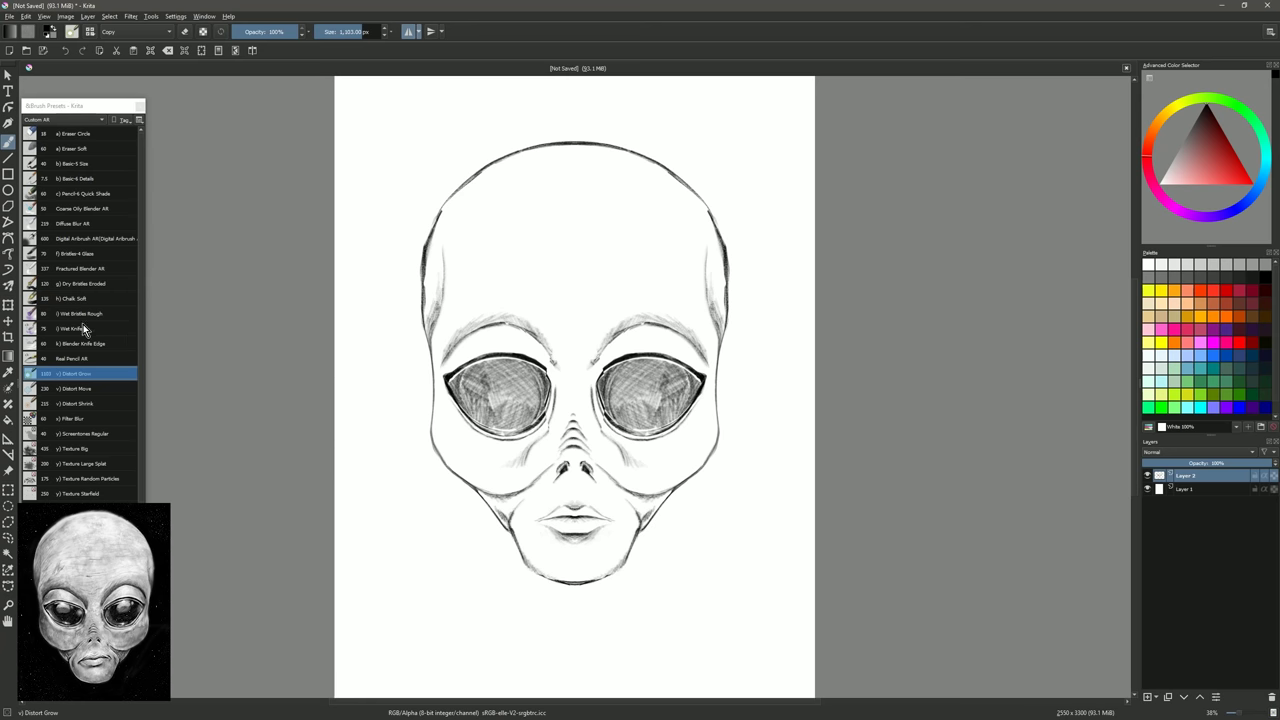
- Thicken and darken the cheek, jaw and chin outlines with Real Pencil AR at 40 px, hatching along the inner jaw edge
click(81, 358)
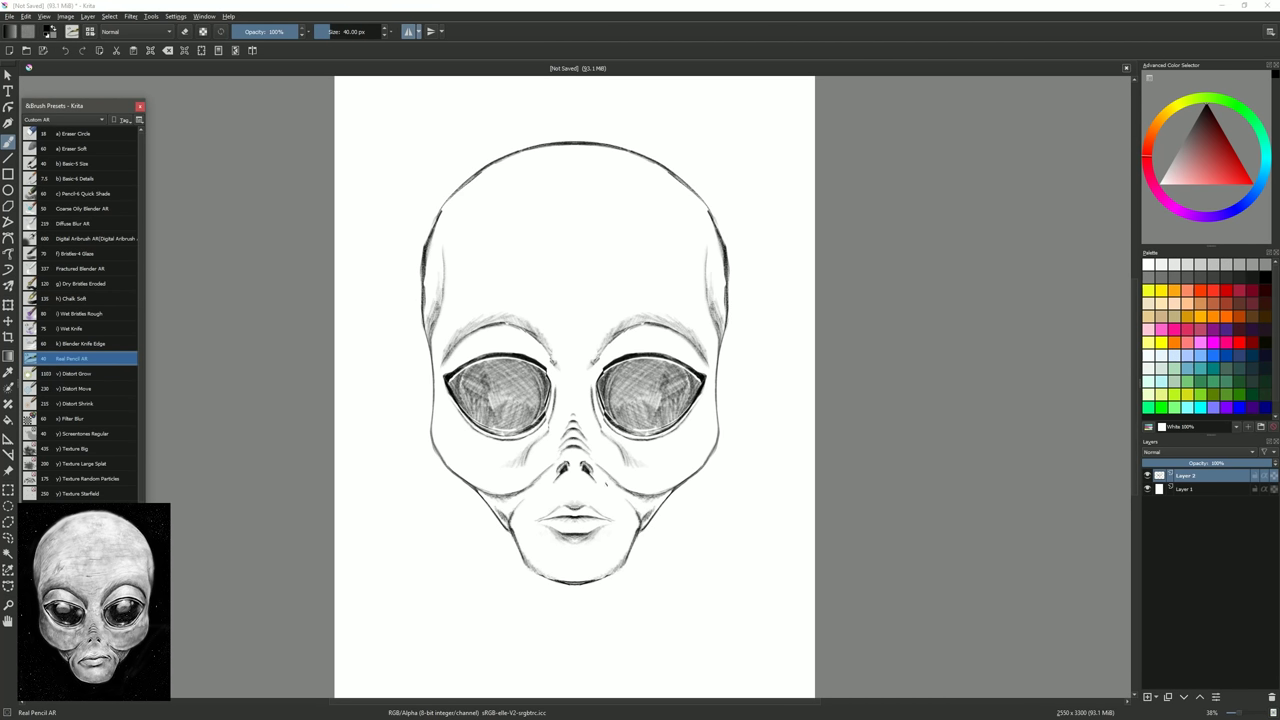
mouse_move(431, 434)
mouse_down()
mouse_move(487, 491)
mouse_move(433, 380)
mouse_up()
mouse_move(478, 490)
mouse_down()
mouse_move(540, 576)
mouse_move(572, 582)
mouse_up()
drag(482, 491, 508, 529)
mouse_move(488, 493)
mouse_down()
mouse_move(542, 572)
mouse_move(576, 580)
mouse_move(527, 548)
mouse_up()
drag(481, 490, 430, 424)
- Darken the skull outline from the temples to the crown and shade along its inner edge in pencil
mouse_move(425, 348)
mouse_down()
mouse_move(432, 215)
mouse_move(470, 170)
mouse_move(575, 140)
mouse_up()
mouse_move(450, 205)
mouse_down()
mouse_move(428, 274)
mouse_move(429, 242)
mouse_move(534, 150)
mouse_move(575, 146)
mouse_up()
drag(575, 146, 516, 160)
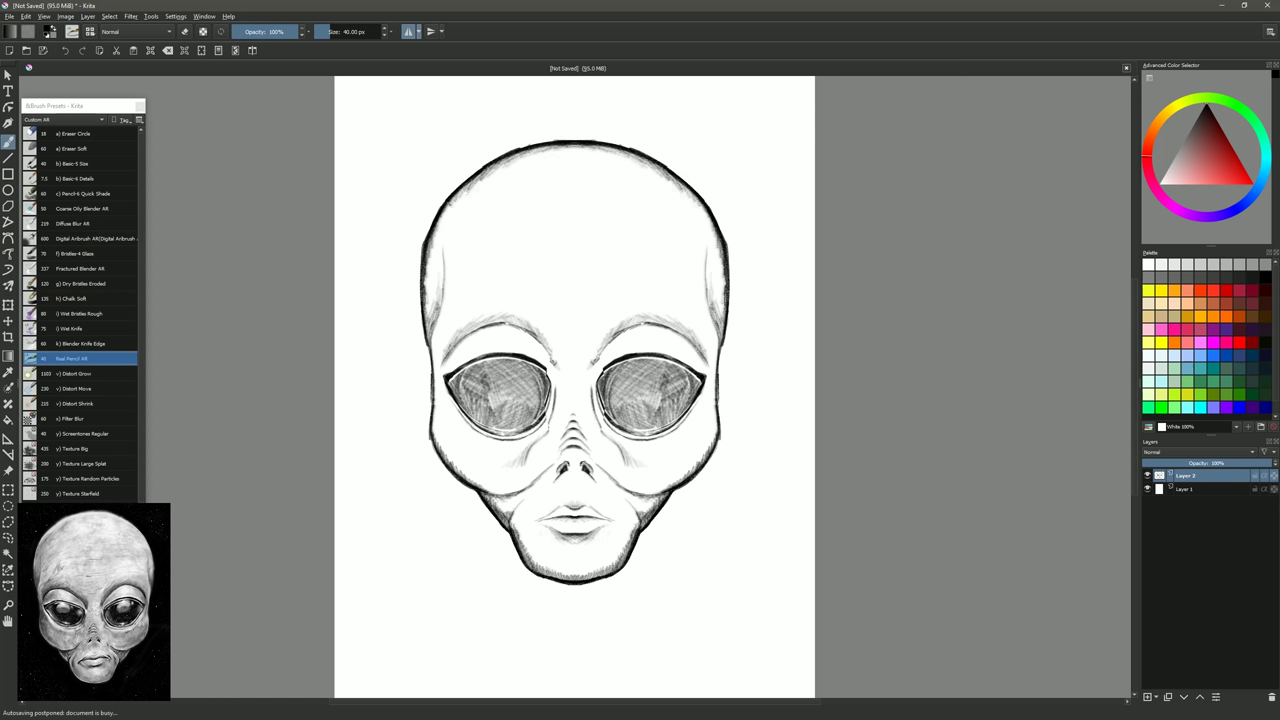
mouse_move(450, 204)
mouse_down()
mouse_move(428, 300)
mouse_move(433, 350)
mouse_up()
drag(432, 298, 432, 371)
- Darken the brow creases above the eyes and the inner contours of both eyes
mouse_move(497, 324)
mouse_down()
mouse_move(446, 355)
mouse_move(512, 323)
mouse_up()
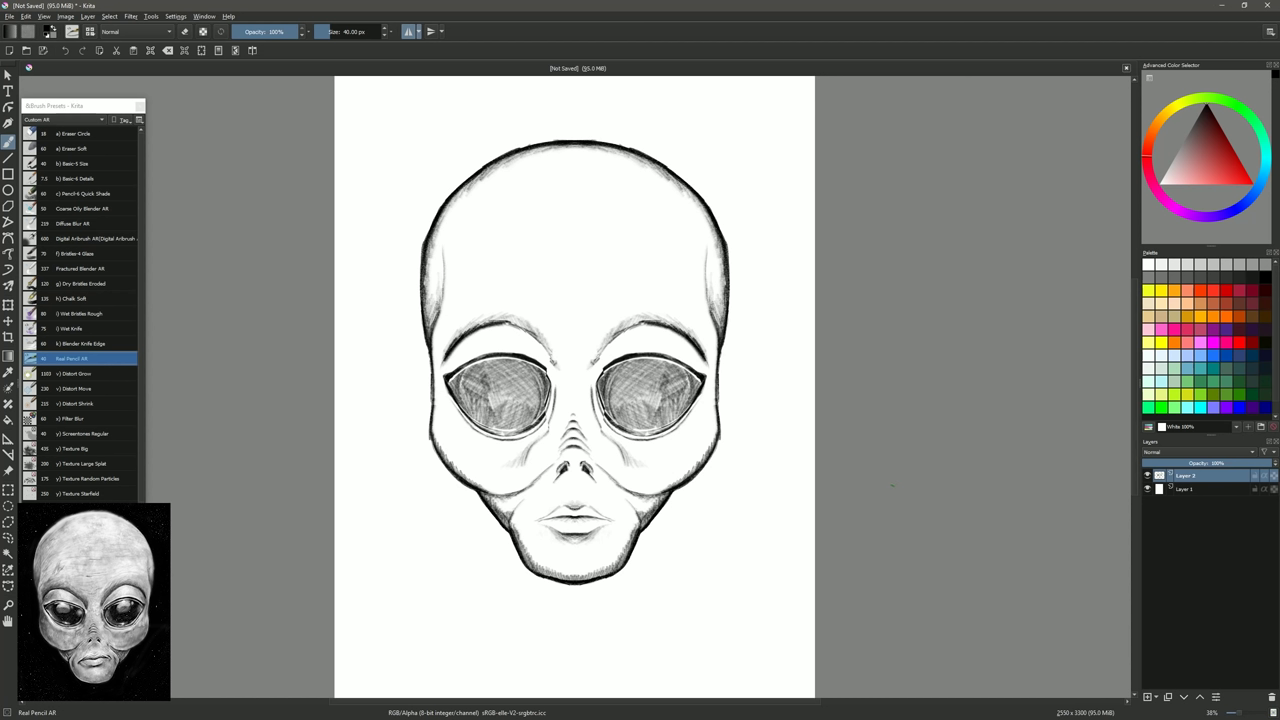
drag(552, 389, 544, 416)
drag(539, 360, 551, 383)
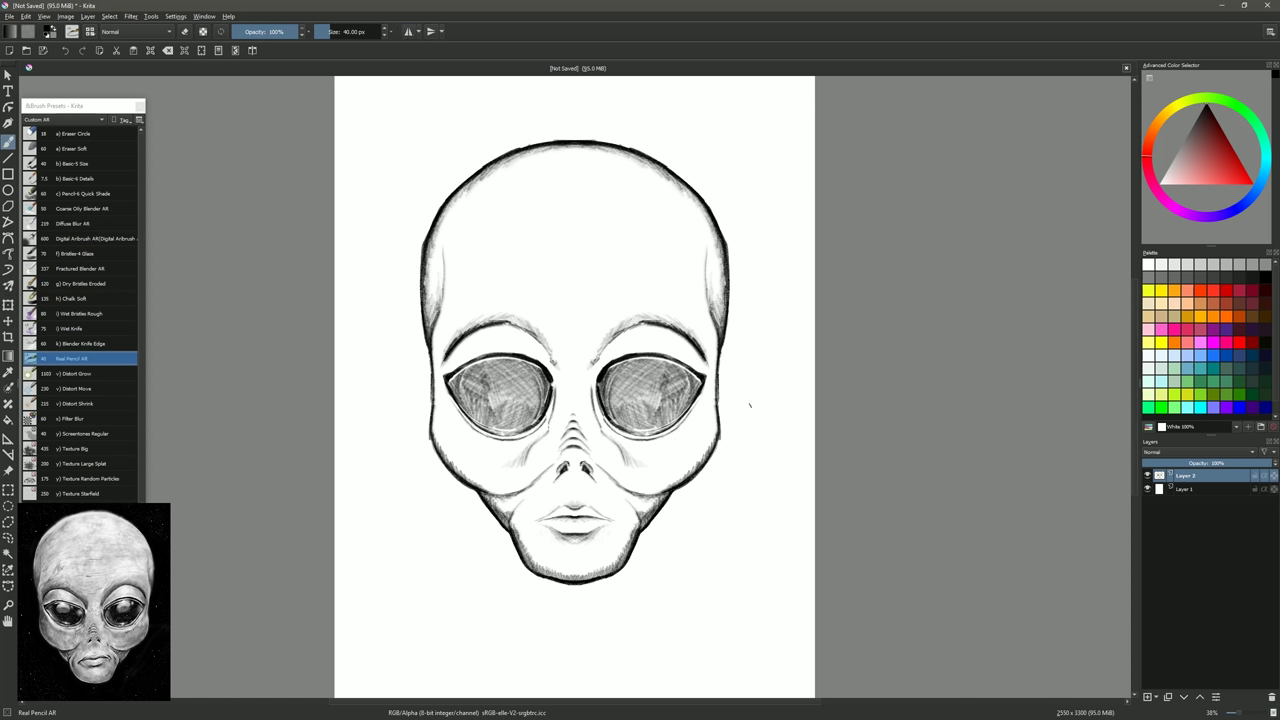
- Without mirroring, shade both eyes nearly black around a light upper reflection, and add small white glints with Real Pencil AR
mouse_move(521, 375)
mouse_down()
mouse_move(485, 374)
mouse_move(487, 393)
mouse_move(476, 368)
mouse_move(505, 425)
mouse_move(538, 366)
mouse_move(530, 420)
mouse_move(512, 420)
mouse_up()
key(ctrl+z)
mouse_move(600, 362)
mouse_down()
mouse_move(660, 425)
mouse_move(695, 370)
mouse_move(640, 420)
mouse_up()
drag(630, 376, 664, 392)
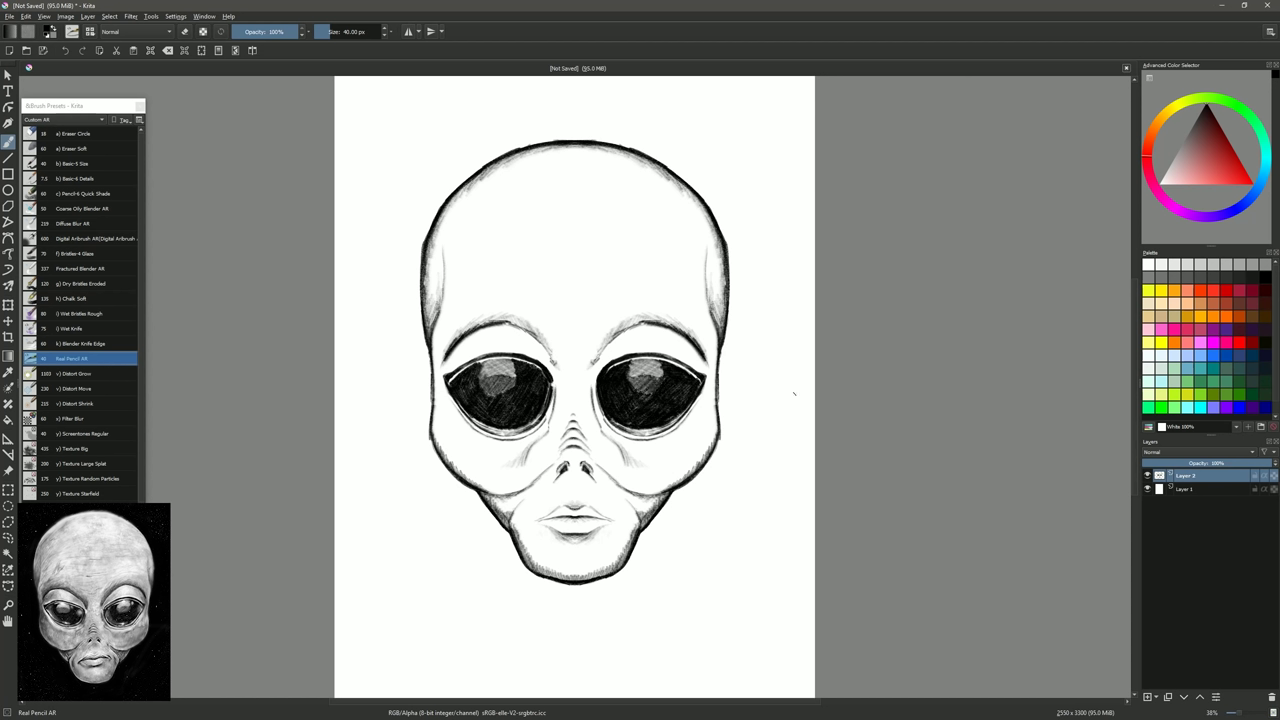
key(x)
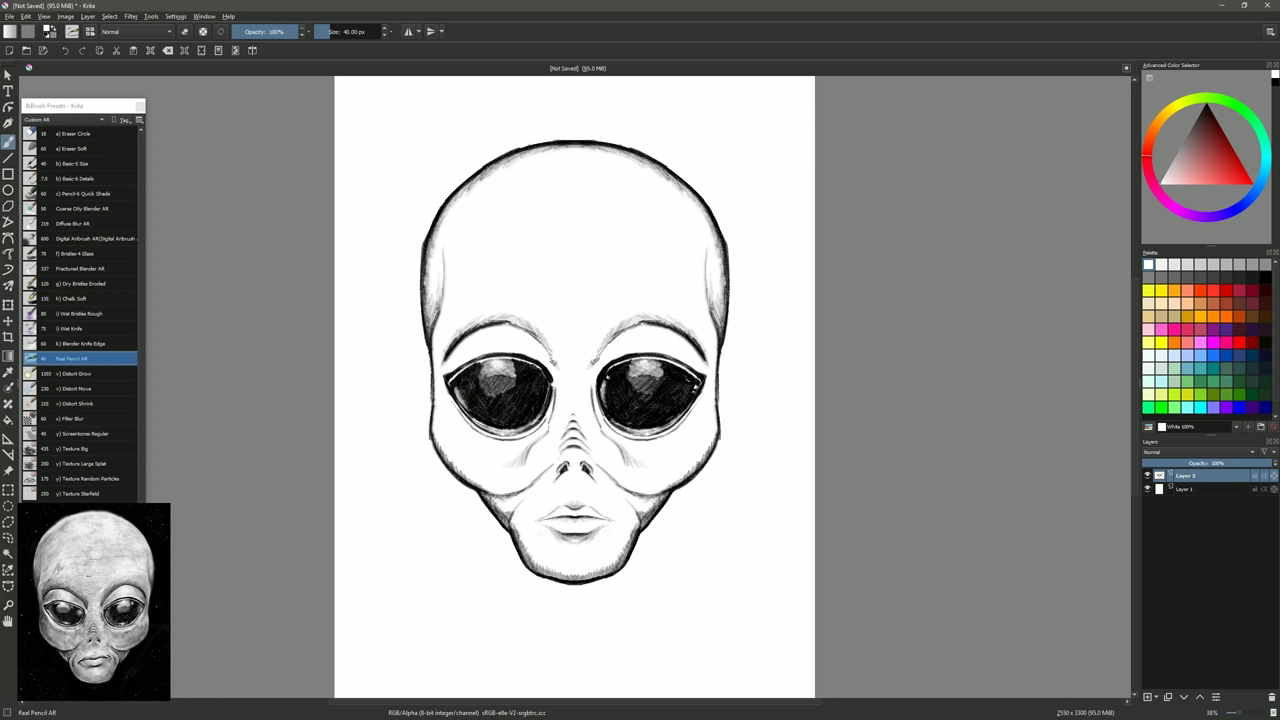
drag(599, 399, 609, 419)
- Add a new layer directly beneath the line art and name the three layers lines, fill and bg
click(1148, 697)
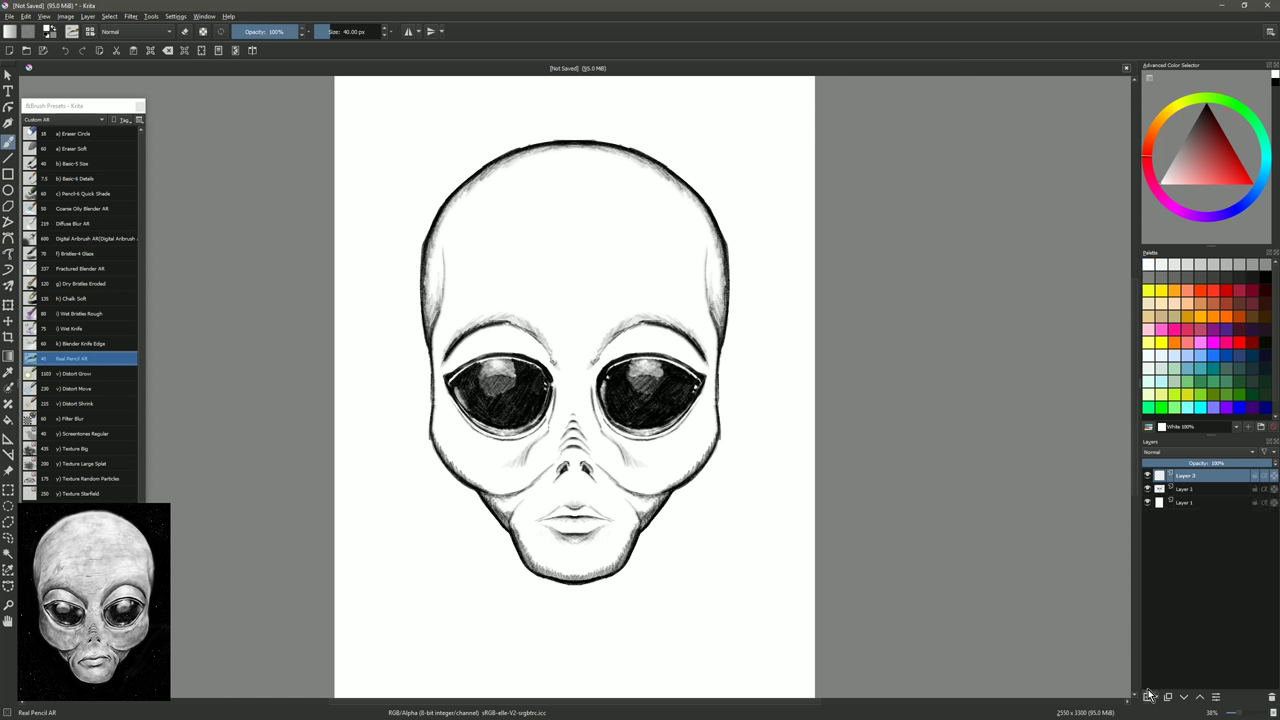
drag(1189, 477, 1192, 502)
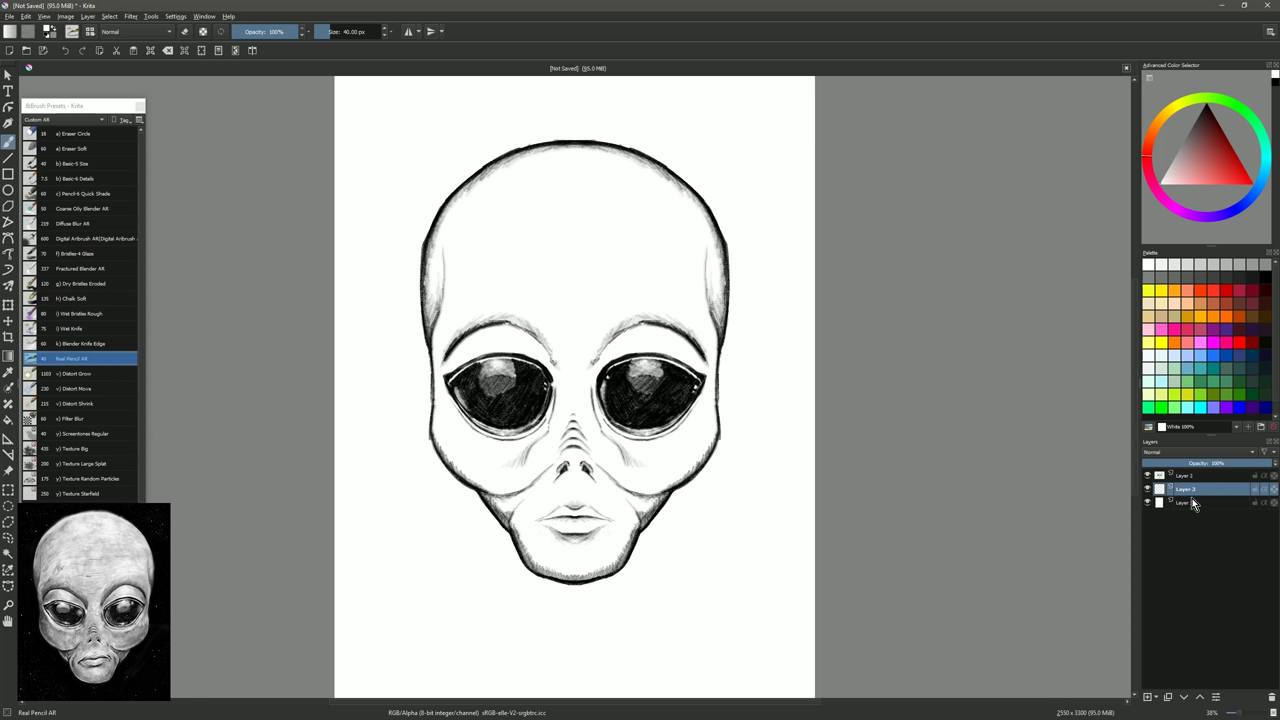
double_click(1190, 503)
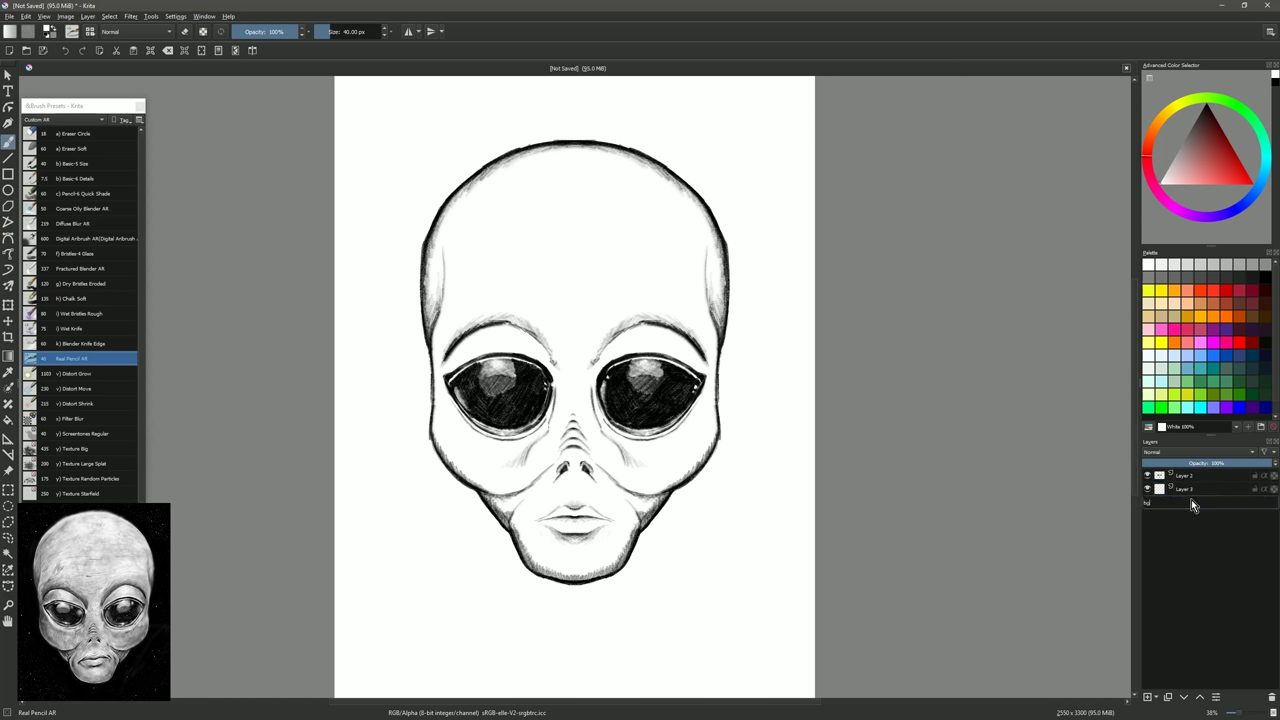
text(bg)
key(Return)
double_click(1183, 476)
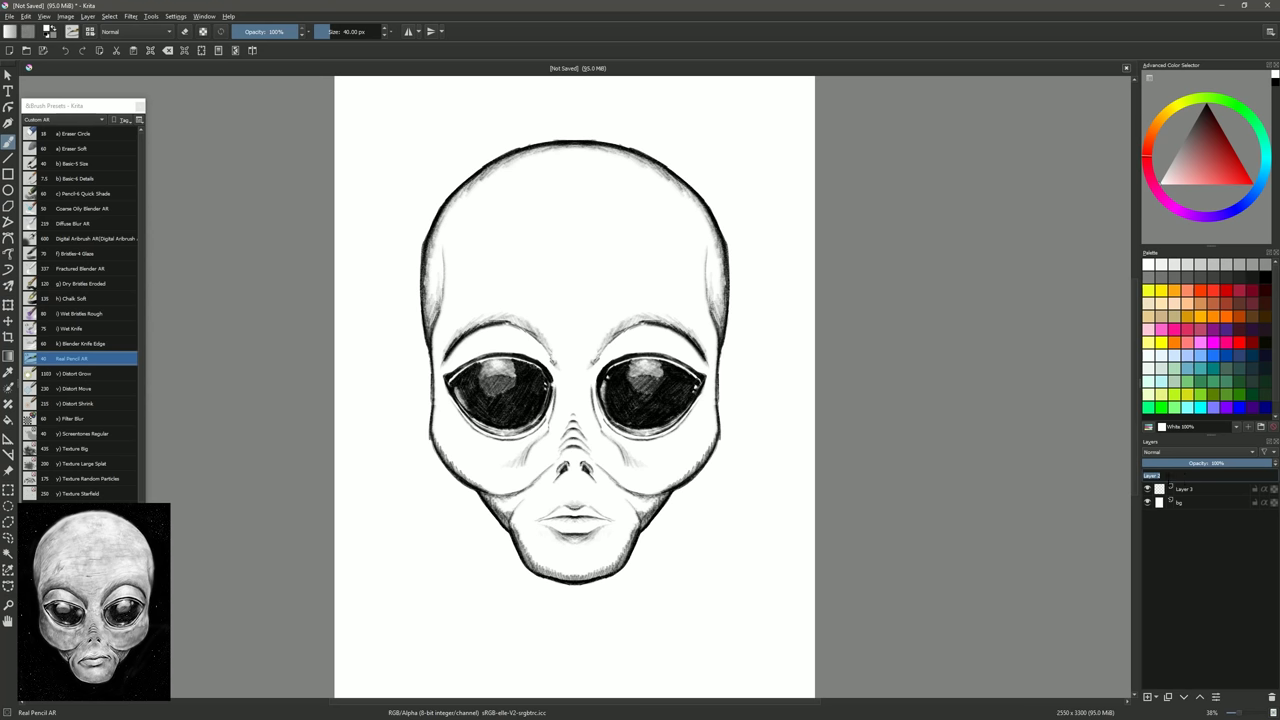
text(llines)
key(Return)
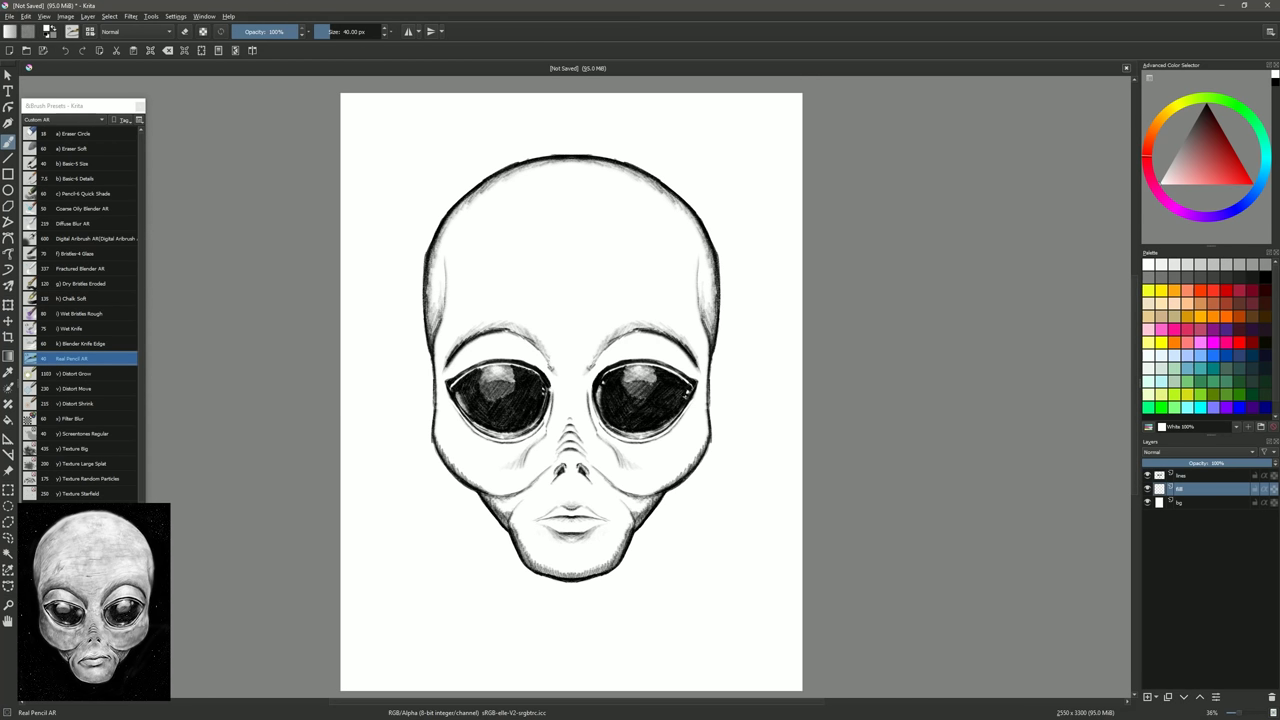
- Shade the whole face in grey tones on the fill layer using black Pencil-6 Quick Shade at about 186 px
drag(1209, 136, 1172, 6)
click(108, 194)
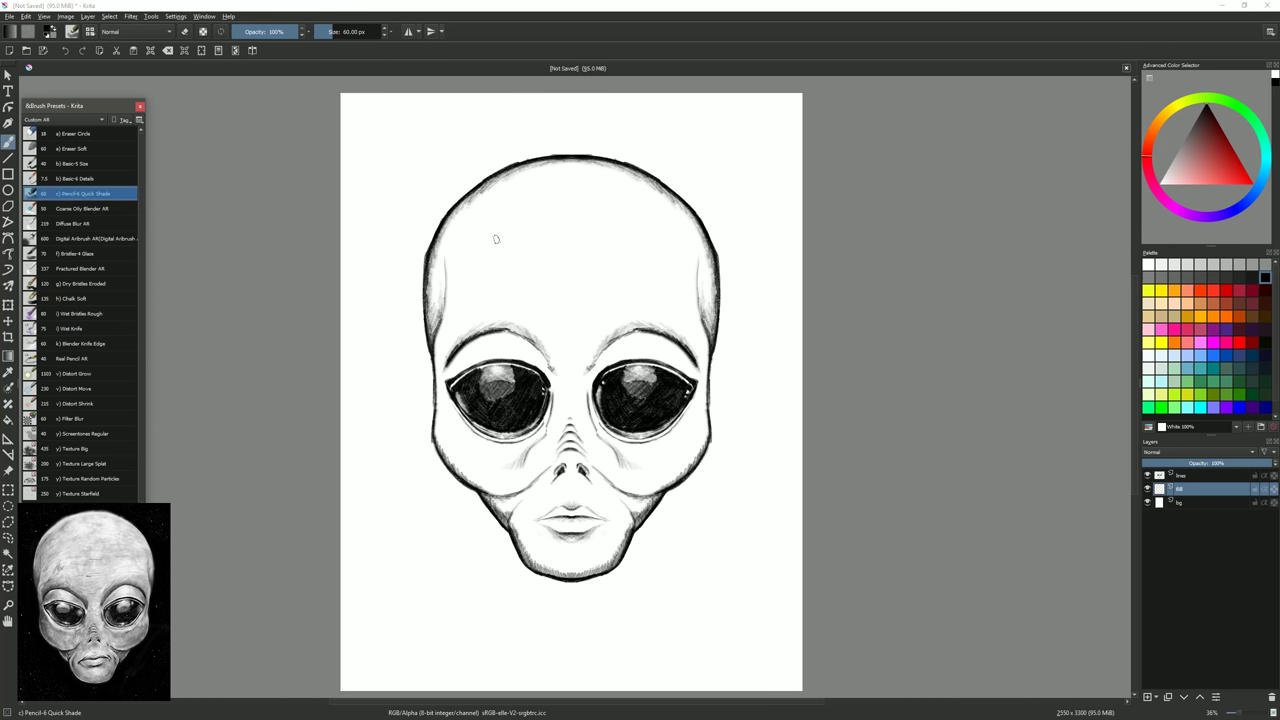
drag(580, 291, 661, 291)
mouse_move(472, 228)
mouse_down()
mouse_move(436, 298)
mouse_move(473, 262)
mouse_move(519, 175)
mouse_move(526, 203)
mouse_move(440, 340)
mouse_move(518, 291)
mouse_move(482, 286)
mouse_move(542, 284)
mouse_move(577, 316)
mouse_move(648, 295)
mouse_move(593, 291)
mouse_move(693, 301)
mouse_move(538, 280)
mouse_move(692, 259)
mouse_move(543, 237)
mouse_move(528, 226)
mouse_move(577, 226)
mouse_move(599, 196)
mouse_move(530, 198)
mouse_move(539, 170)
mouse_move(634, 203)
mouse_move(704, 266)
mouse_move(702, 322)
mouse_move(579, 356)
mouse_move(577, 322)
mouse_move(558, 339)
mouse_move(574, 353)
mouse_move(443, 382)
mouse_move(454, 462)
mouse_move(484, 456)
mouse_move(482, 476)
mouse_move(524, 485)
mouse_move(504, 463)
mouse_move(560, 432)
mouse_move(558, 378)
mouse_move(582, 376)
mouse_move(591, 468)
mouse_move(608, 450)
mouse_move(596, 418)
mouse_move(614, 465)
mouse_move(656, 462)
mouse_move(651, 477)
mouse_move(701, 388)
mouse_move(599, 350)
mouse_move(676, 348)
mouse_move(468, 350)
mouse_move(551, 352)
mouse_move(525, 560)
mouse_move(605, 572)
mouse_move(670, 476)
mouse_up()
drag(700, 392, 707, 318)
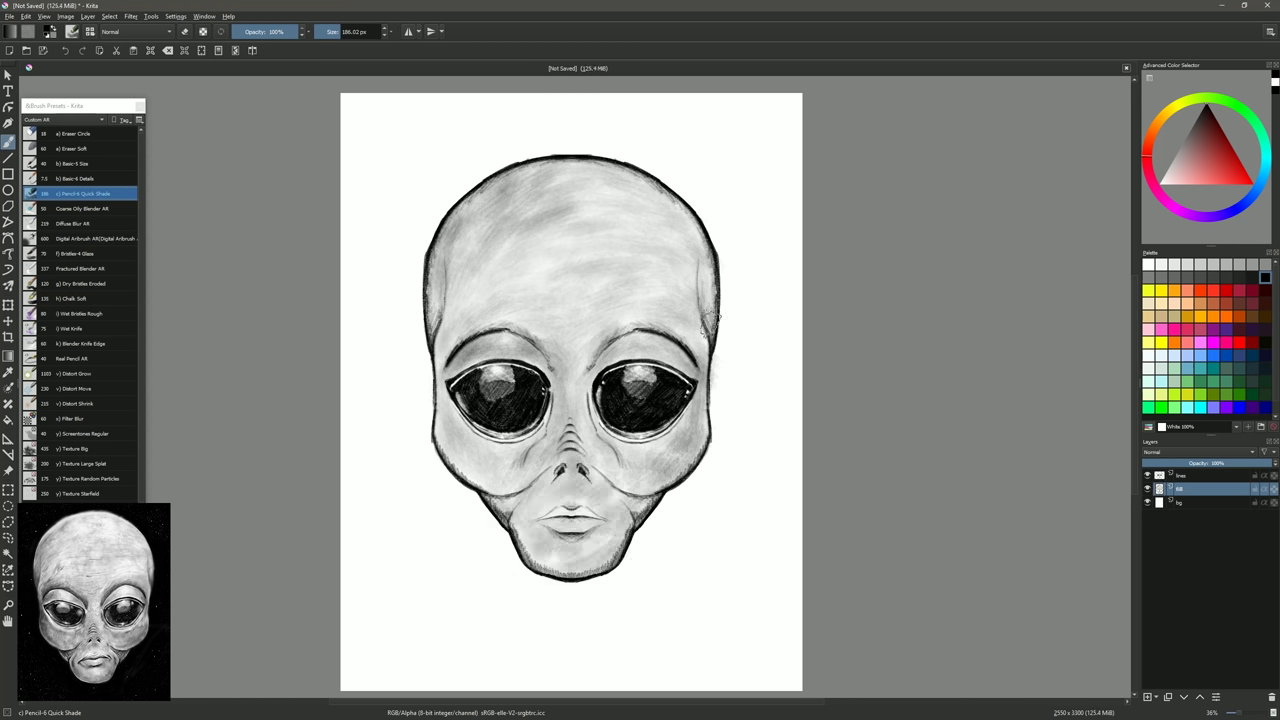
- Add white Real Pencil AR highlights along the upper eyelid rims on the lines layer
click(80, 358)
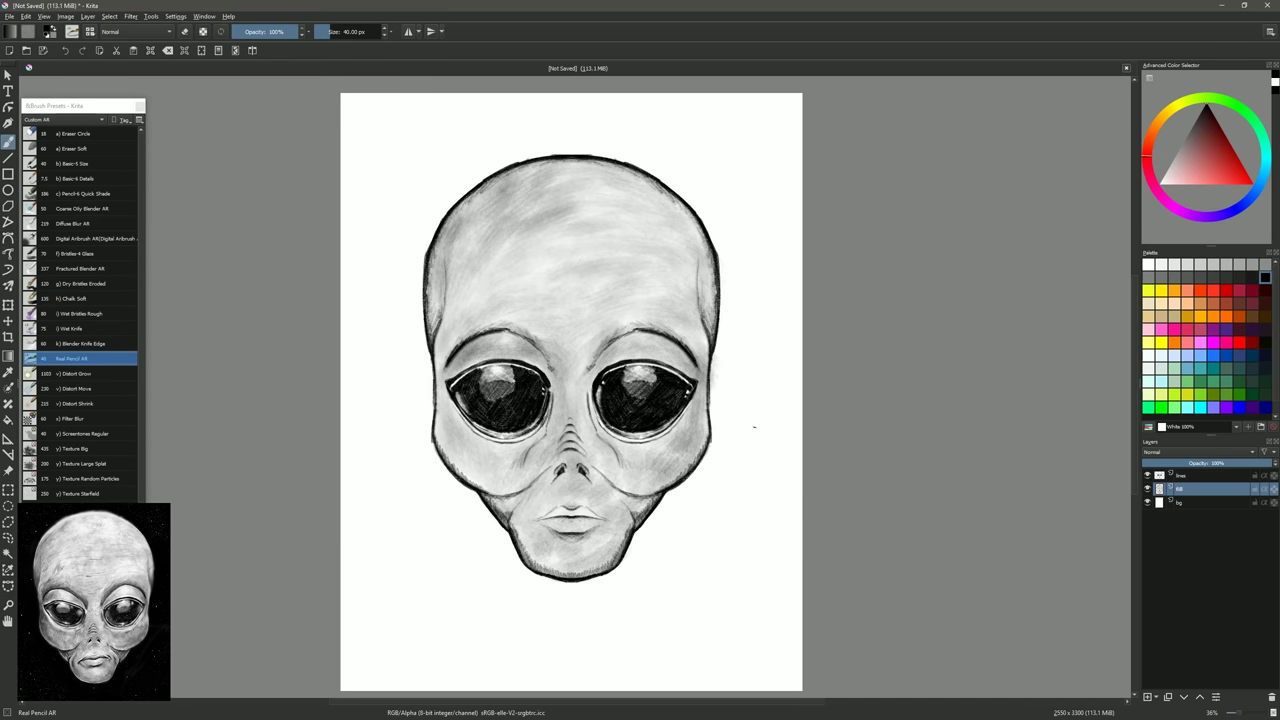
key(x)
click(1198, 477)
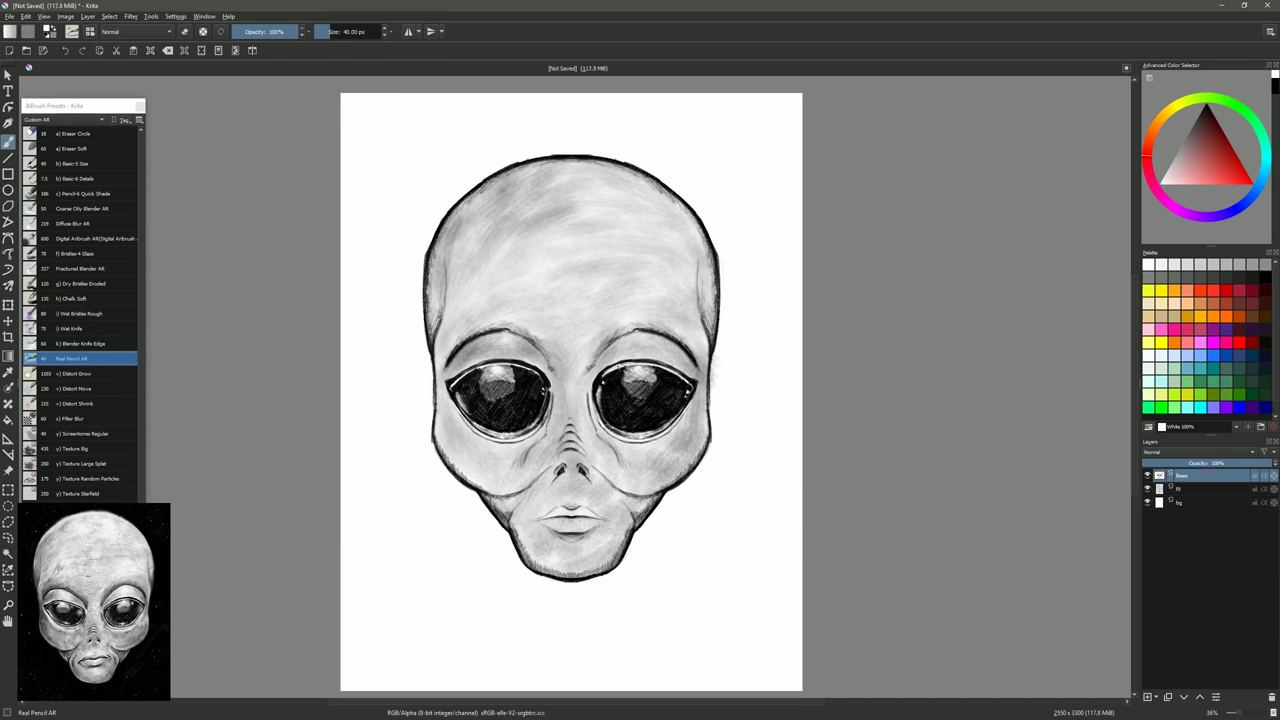
drag(455, 383, 489, 364)
- Lighten the forehead on the fill layer with white Pencil-6 Quick Shade at about 189 px
click(1209, 490)
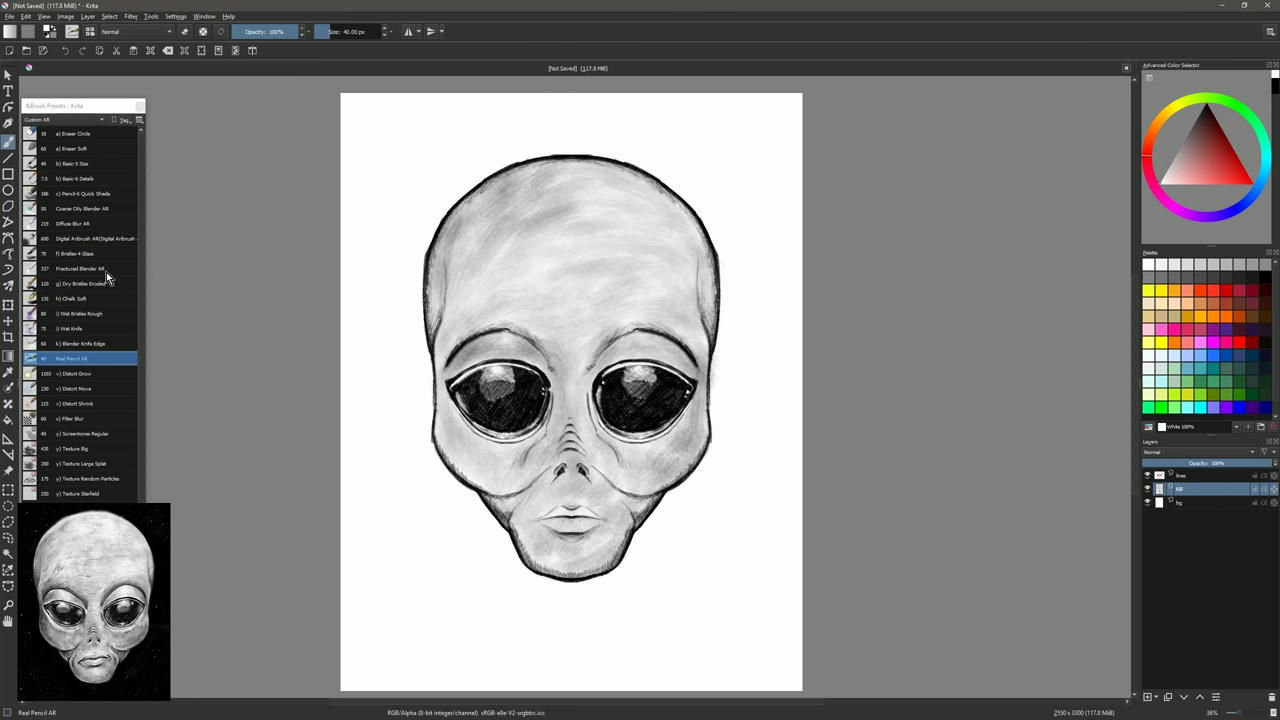
click(106, 193)
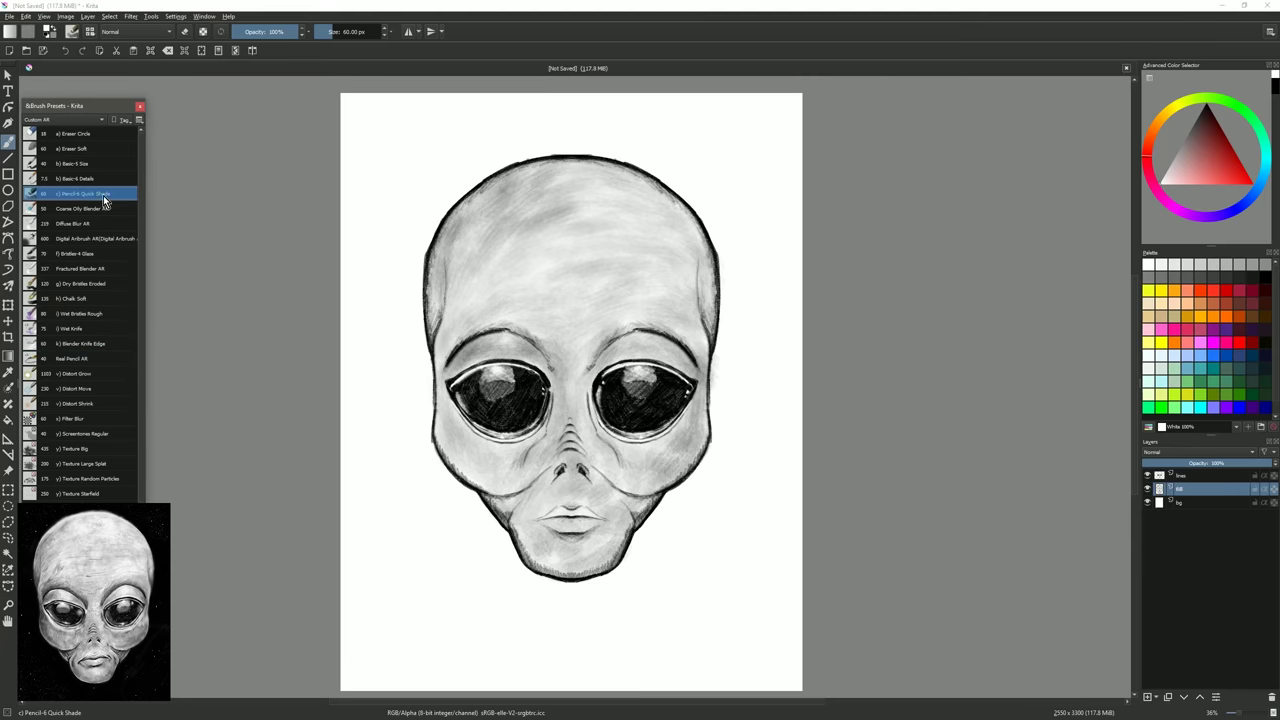
click(1162, 184)
shift+drag(524, 288, 547, 287)
mouse_move(495, 308)
mouse_down()
mouse_move(550, 272)
mouse_move(498, 278)
mouse_up()
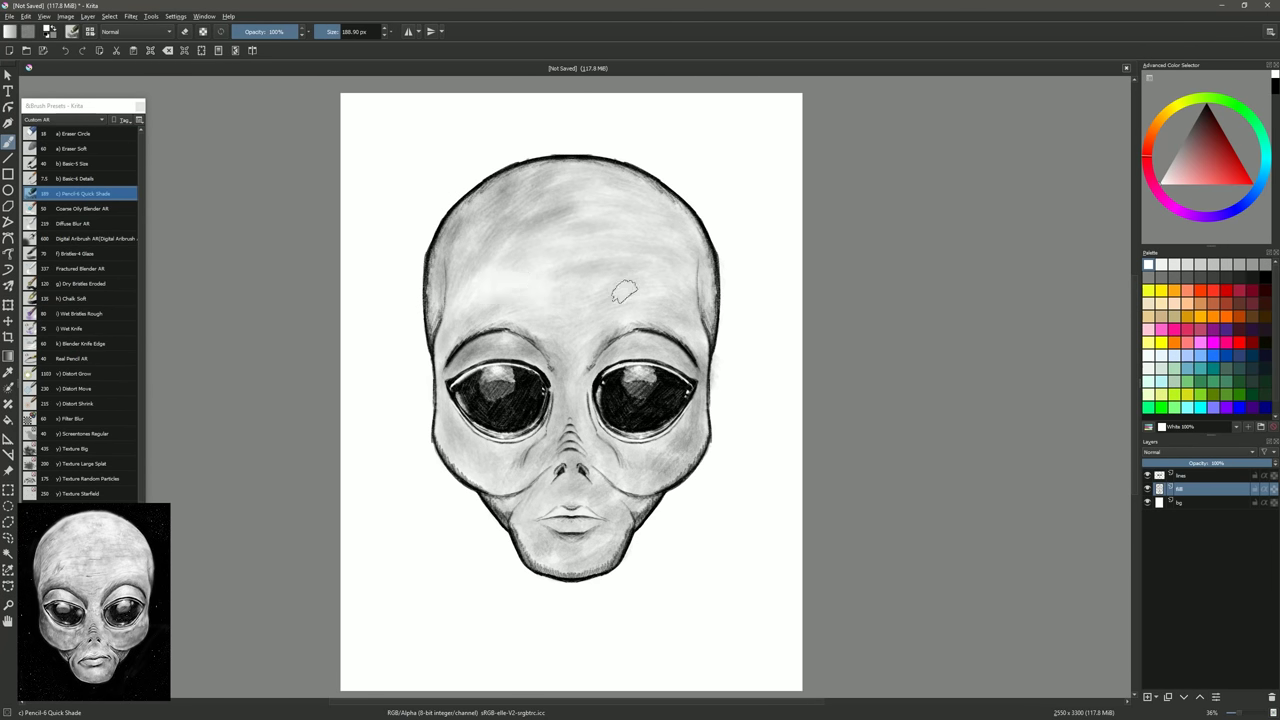
mouse_move(624, 291)
mouse_down()
mouse_move(570, 190)
mouse_move(594, 180)
mouse_move(517, 191)
mouse_up()
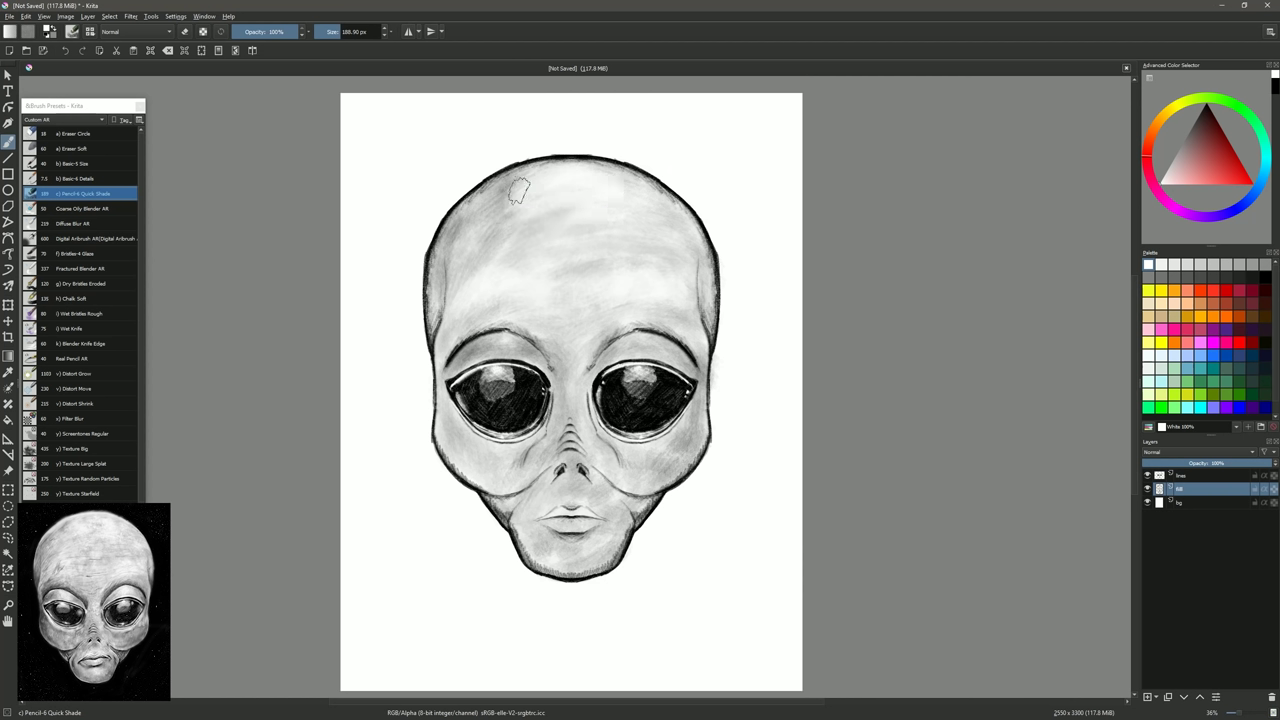
- Add soft white highlights under both eyes, on the nose bridge and above the upper lip
drag(464, 438, 504, 453)
drag(634, 450, 689, 436)
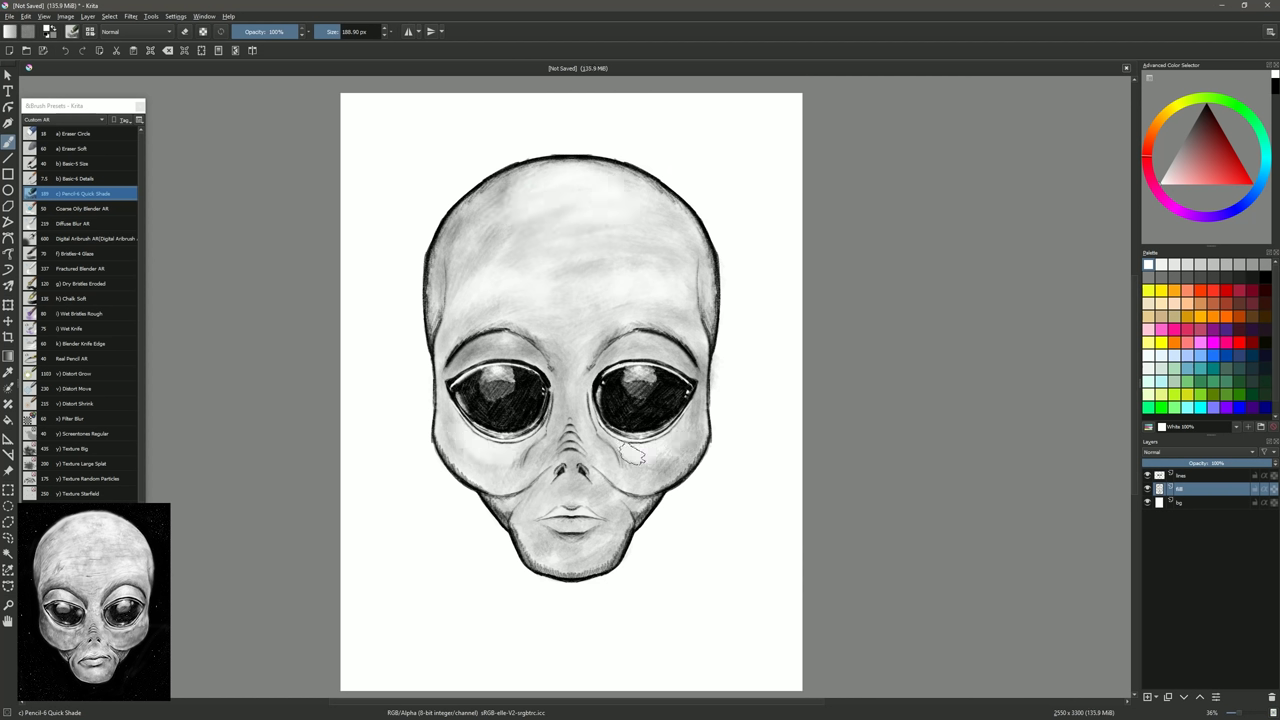
mouse_move(570, 401)
mouse_down()
mouse_move(569, 378)
mouse_move(562, 416)
mouse_up()
drag(548, 498, 587, 496)
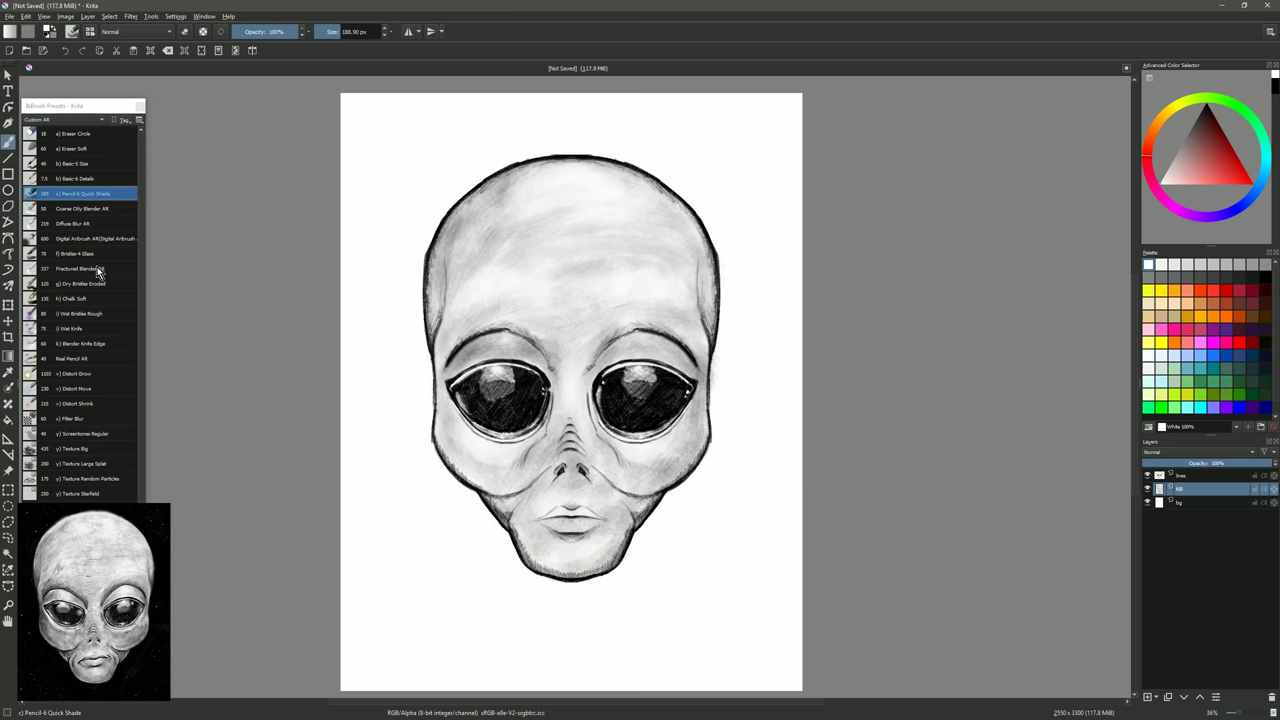
- Merge the lines layer into fill and highlight the upper eyelid rims with white Real Pencil AR at 40 px
click(90, 358)
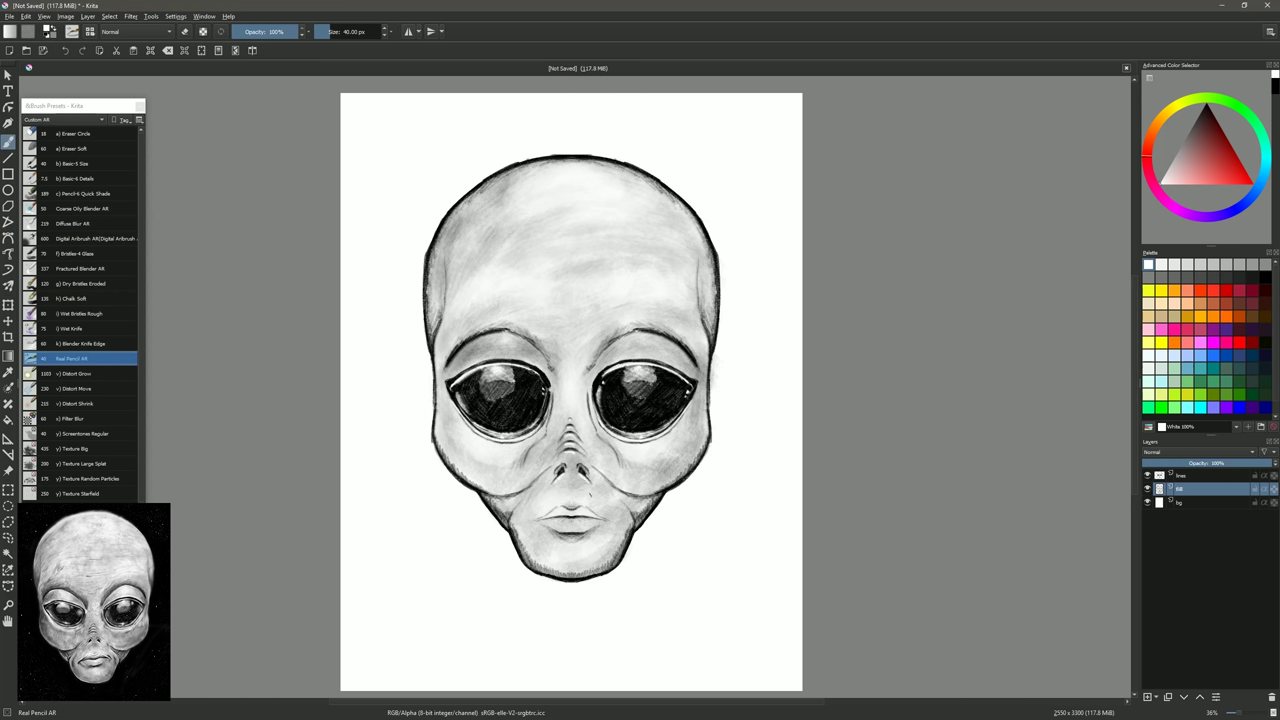
click(1200, 477)
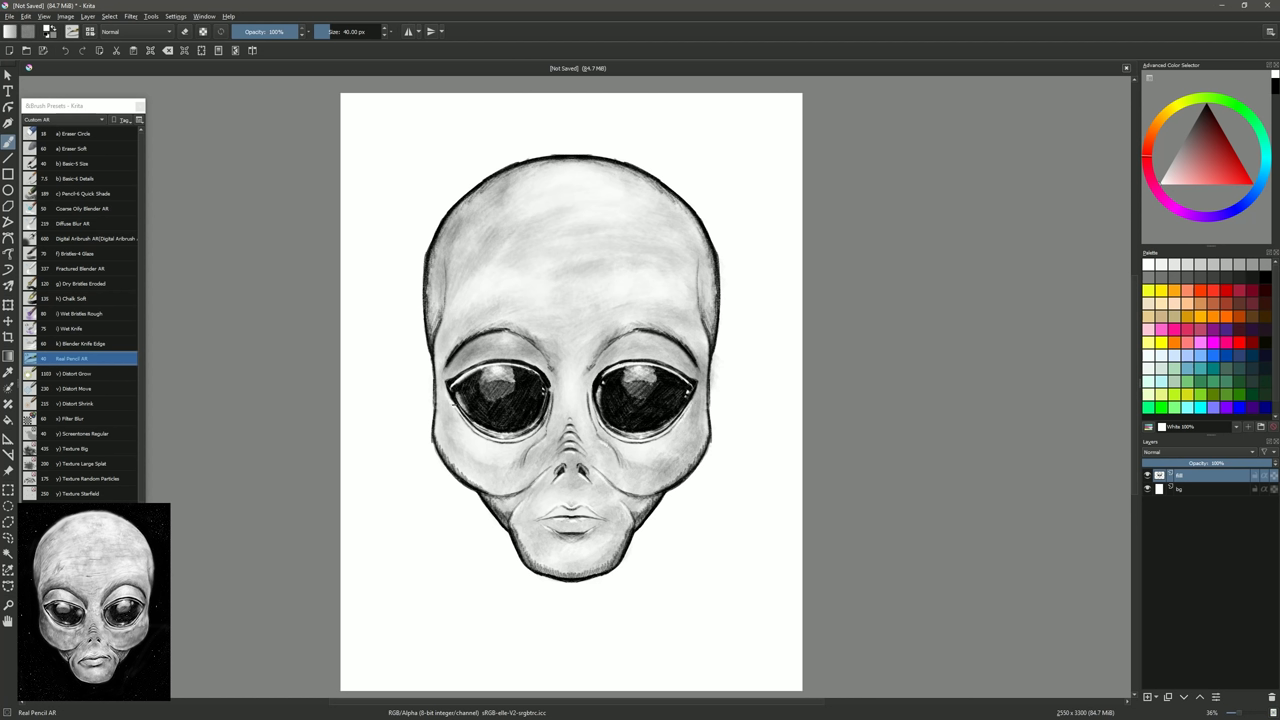
drag(453, 377, 536, 360)
drag(625, 357, 670, 362)
- Add white highlight strokes to the upper lids just below both brow creases
drag(460, 354, 494, 334)
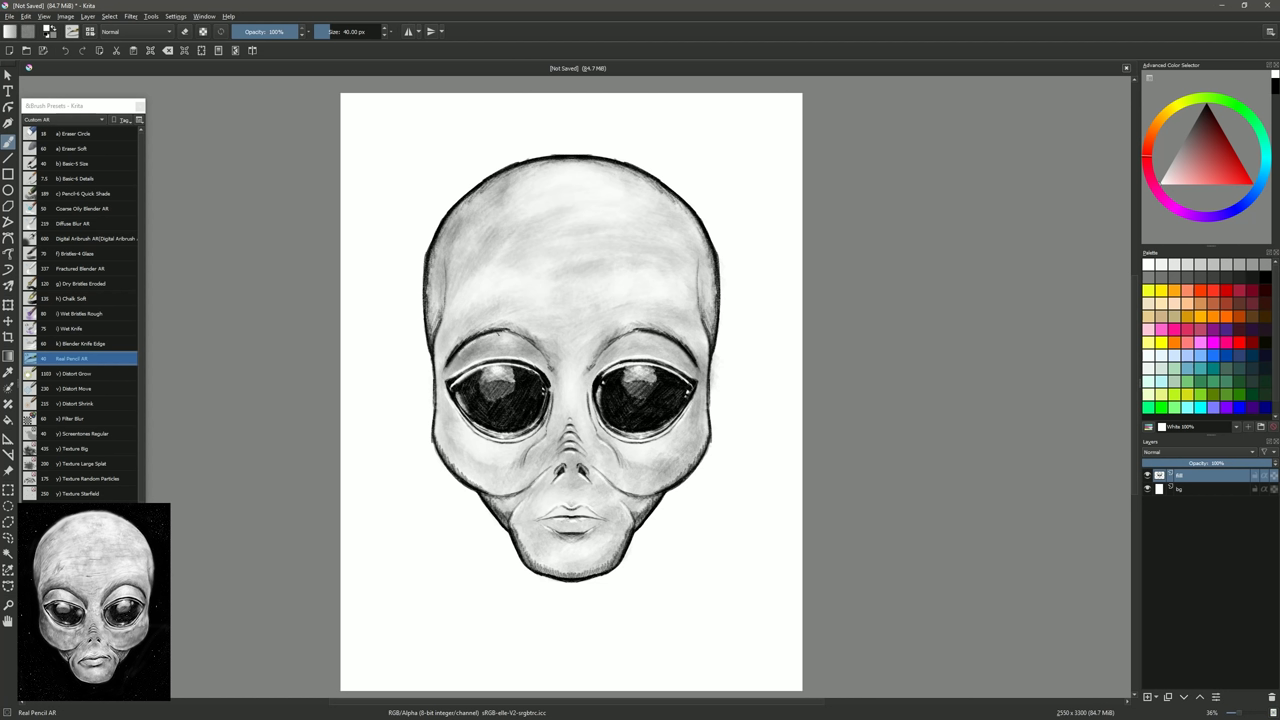
drag(599, 359, 647, 333)
drag(601, 361, 636, 339)
mouse_move(499, 337)
mouse_down()
mouse_move(457, 357)
mouse_move(512, 350)
mouse_move(479, 351)
mouse_up()
mouse_move(640, 338)
mouse_down()
mouse_move(627, 351)
mouse_move(658, 348)
mouse_up()
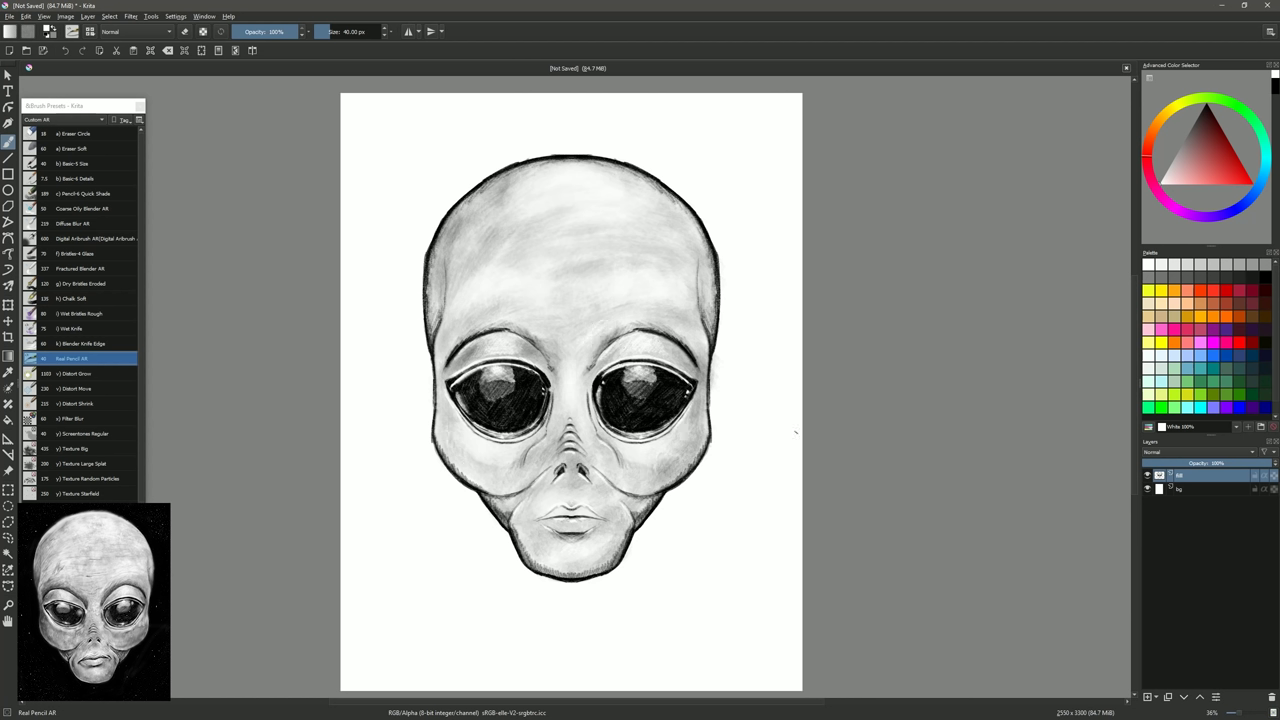
- Shade the recesses beneath both cheeks beside the jaw with black Real Pencil AR
click(1265, 278)
drag(494, 493, 520, 513)
drag(650, 490, 622, 508)
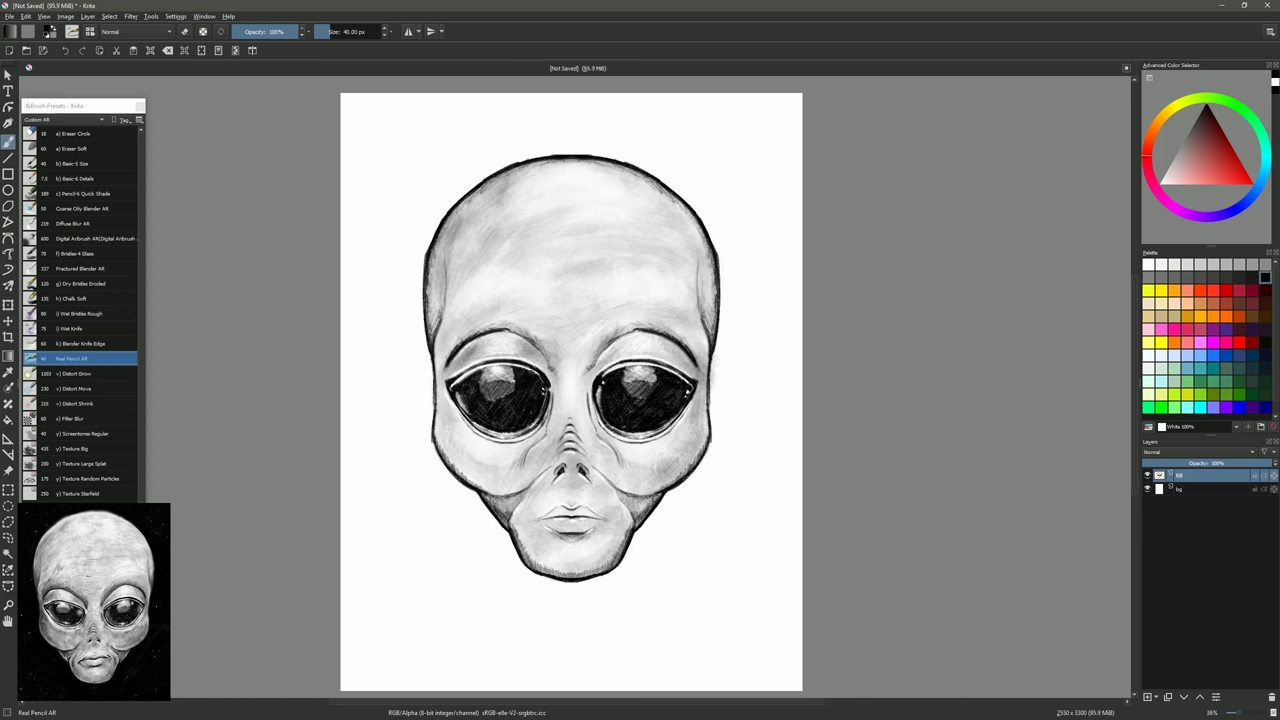
- Darken the lips and mouth line, and deepen the inner lower rims of both eyes in black
drag(534, 521, 570, 526)
mouse_move(610, 522)
mouse_down()
mouse_move(578, 526)
mouse_move(568, 511)
mouse_up()
drag(574, 511, 602, 519)
drag(545, 528, 604, 530)
drag(592, 392, 618, 440)
drag(552, 396, 510, 443)
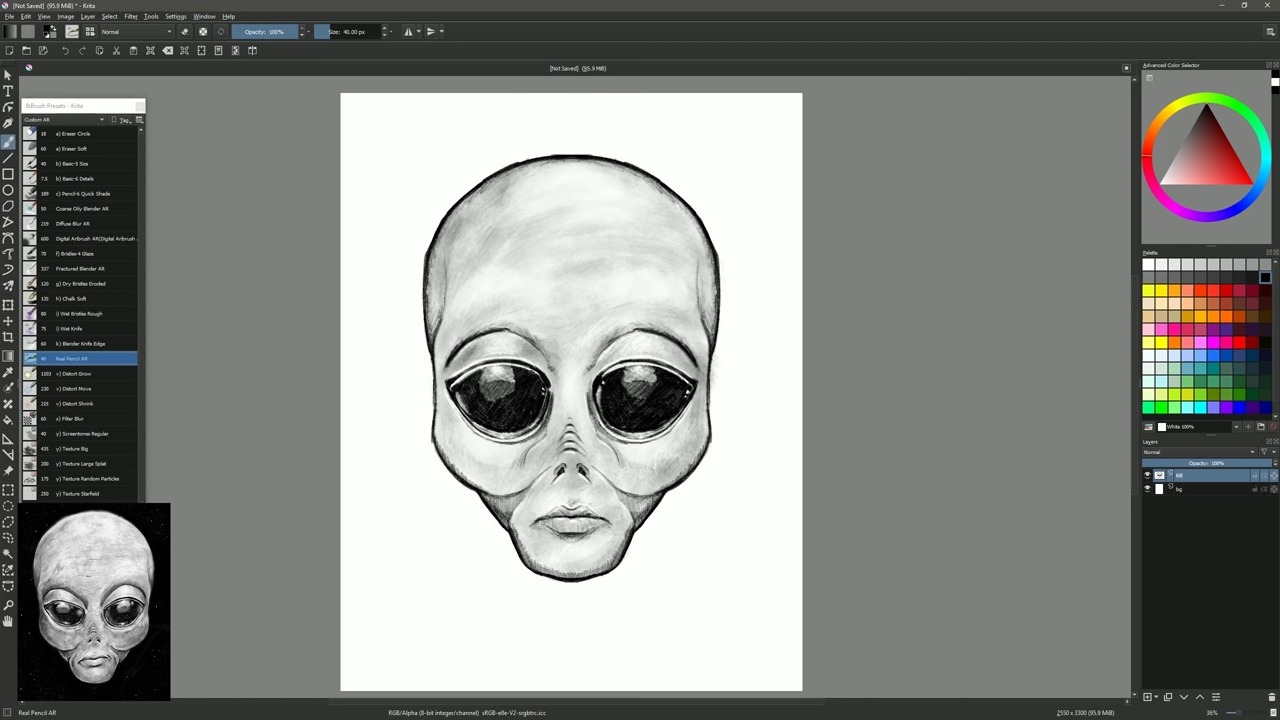
- Hatch black pencil shading around the chin and between the nose and mouth on both sides
mouse_move(518, 510)
mouse_down()
mouse_move(540, 568)
mouse_move(570, 562)
mouse_up()
drag(560, 487, 537, 502)
drag(628, 516, 606, 570)
drag(584, 486, 616, 507)
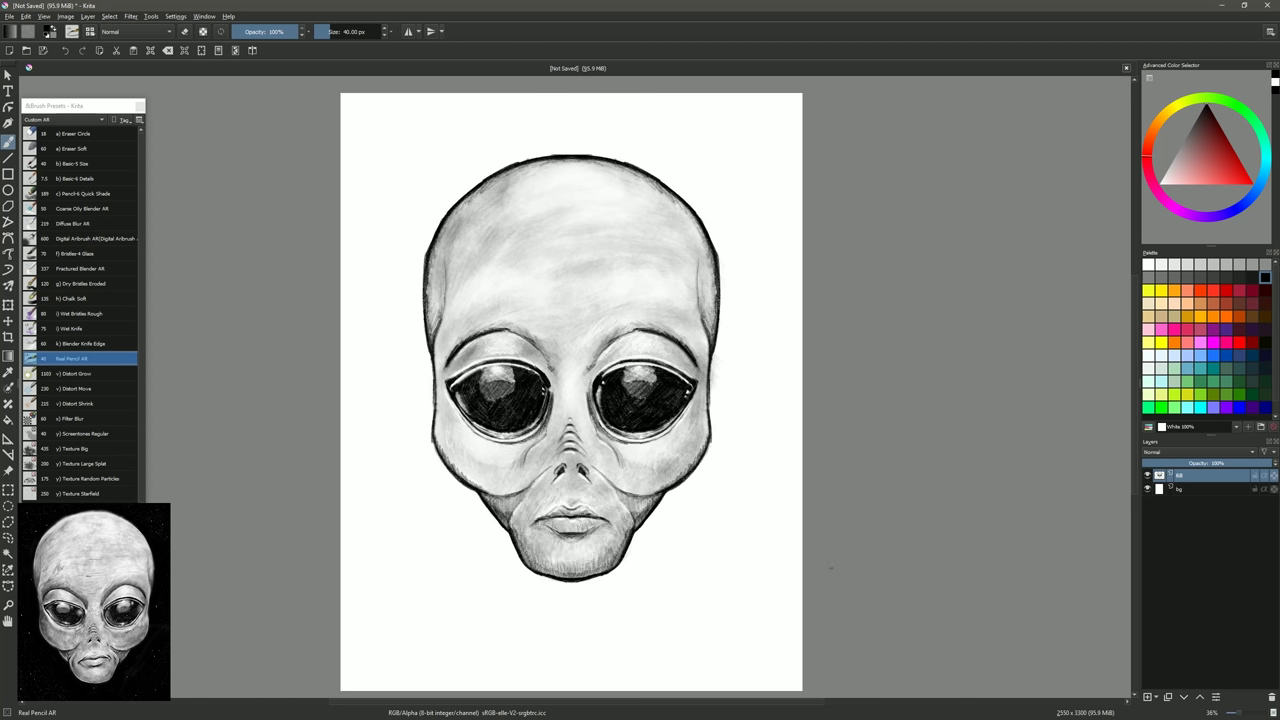
- Draw fine wrinkles and skin-texture marks on the forehead, temples, eye surrounds and cheeks in black pencil
drag(546, 301, 599, 304)
drag(445, 350, 462, 329)
drag(469, 226, 481, 218)
drag(699, 267, 702, 303)
drag(606, 340, 587, 386)
drag(442, 352, 440, 404)
drag(702, 396, 686, 438)
drag(442, 442, 472, 470)
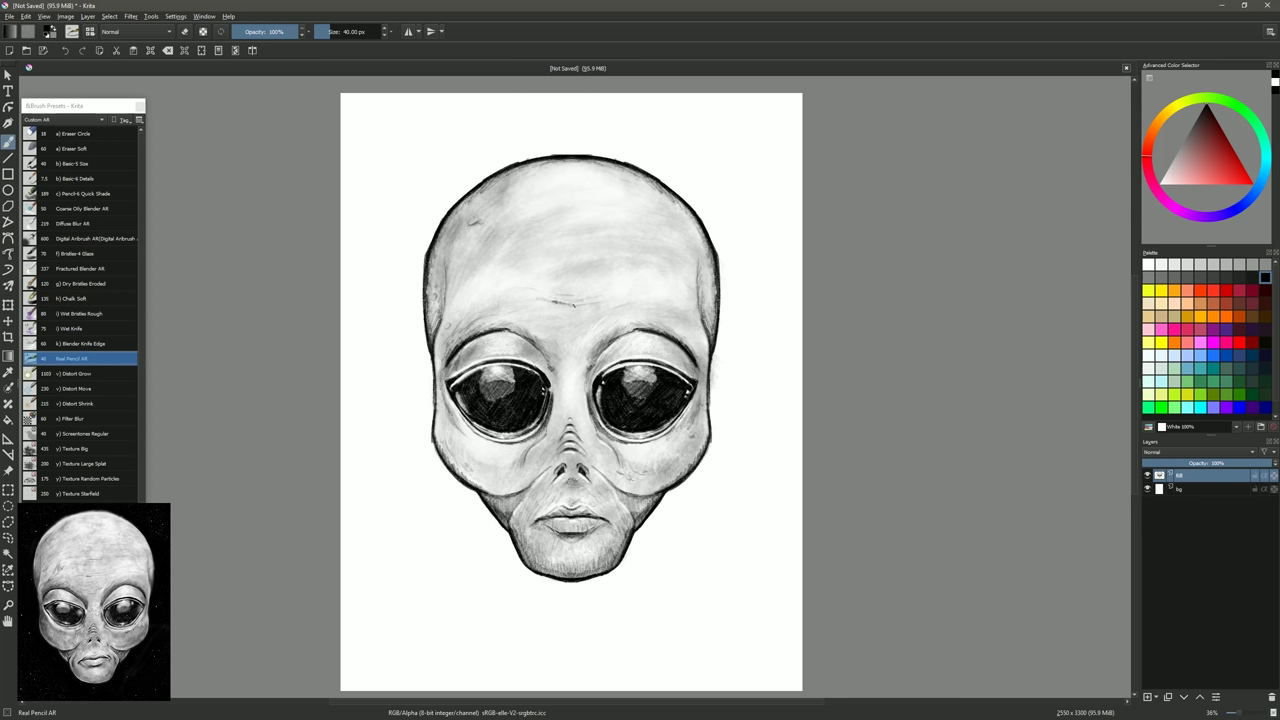
- Add black wrinkle lines across the mid-forehead and white pencil reflections inside both eyes
drag(573, 304, 590, 299)
drag(553, 266, 594, 269)
key(x)
drag(480, 373, 478, 421)
drag(624, 372, 626, 425)
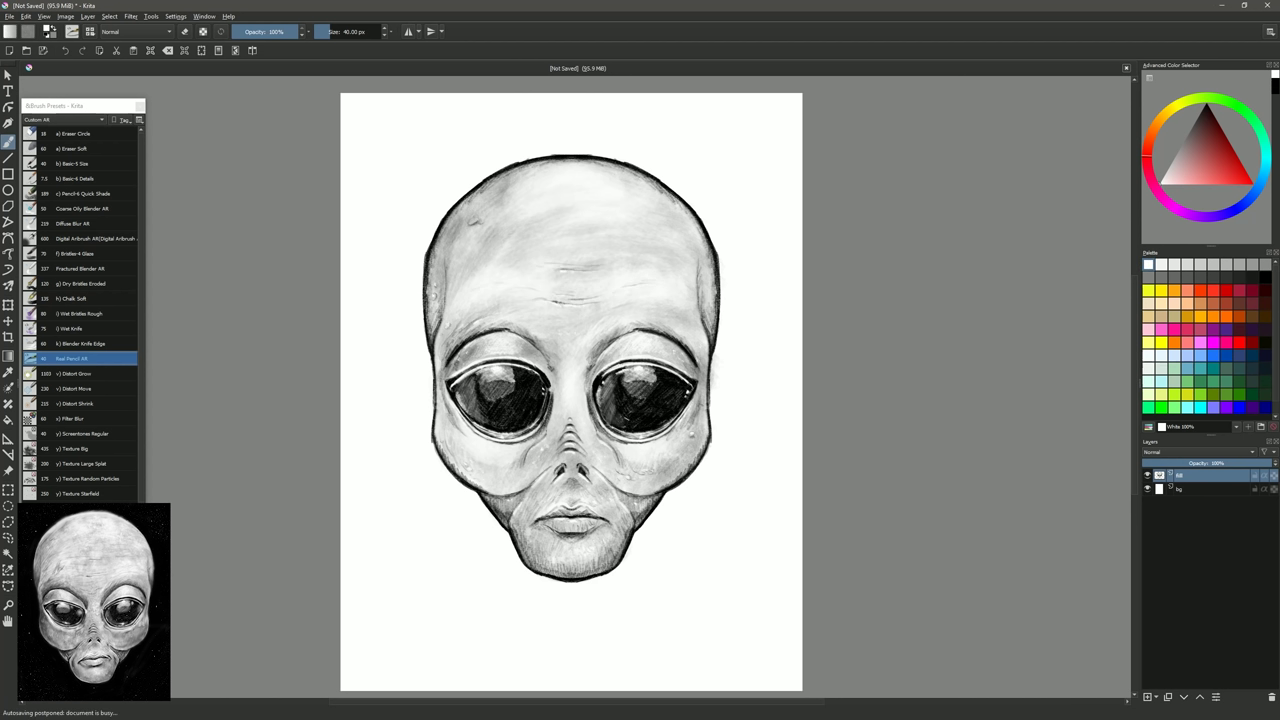
key(d)
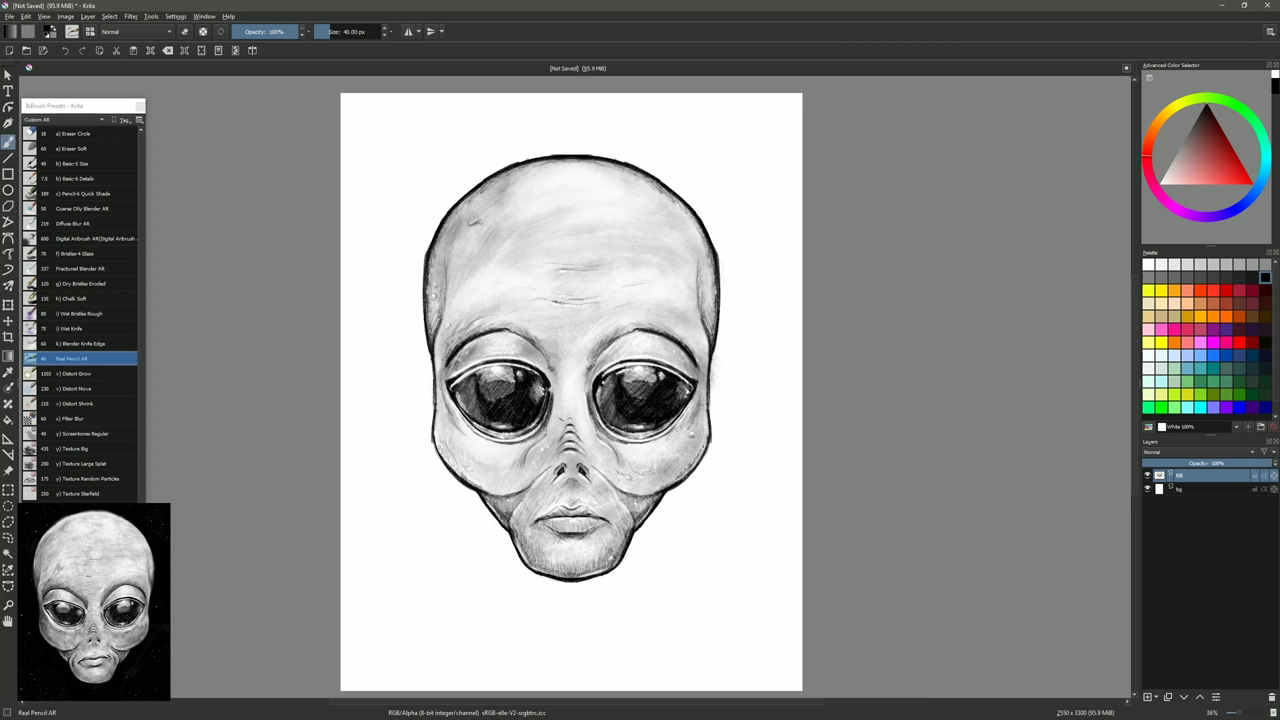
- On a new layer, hatch black pencil shading over the forehead, both temples and the brow areas
key(Insert)
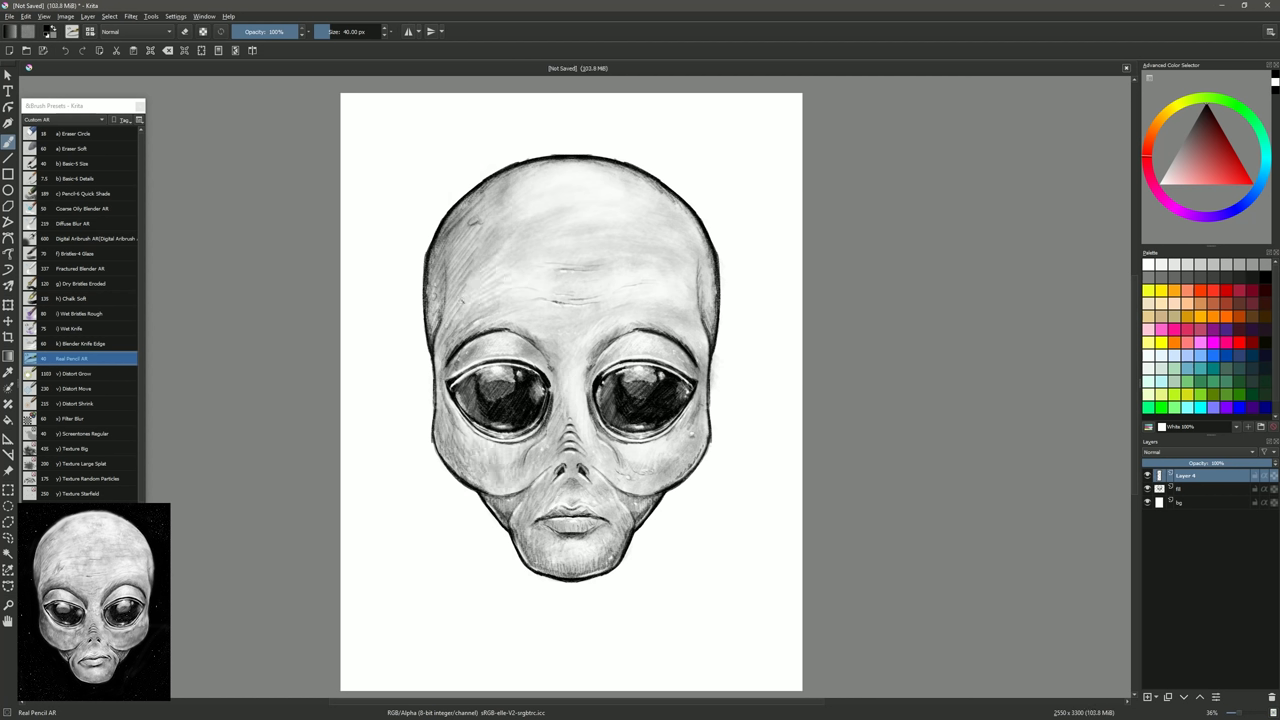
drag(448, 318, 525, 285)
drag(668, 206, 702, 240)
drag(484, 196, 556, 165)
drag(437, 355, 478, 314)
drag(588, 364, 606, 346)
drag(590, 362, 645, 318)
- Hatch black pencil shading down the left cheek, under the left eye, and around the jaw and chin
drag(437, 350, 440, 440)
mouse_move(442, 440)
mouse_down()
mouse_move(520, 492)
mouse_move(546, 468)
mouse_up()
drag(488, 496, 506, 511)
drag(518, 510, 527, 538)
drag(625, 518, 619, 538)
drag(544, 556, 580, 574)
drag(564, 570, 600, 547)
- Add white pencil strokes along the left side of the head, cheek and lips, and merge the layer down
key(x)
drag(434, 398, 484, 490)
drag(574, 160, 428, 336)
drag(436, 356, 448, 458)
drag(452, 318, 436, 366)
drag(588, 534, 604, 524)
key(ctrl+e)
- Thin and soften the dark outline around the head with the Eraser Soft brush
click(73, 134)
click(75, 148)
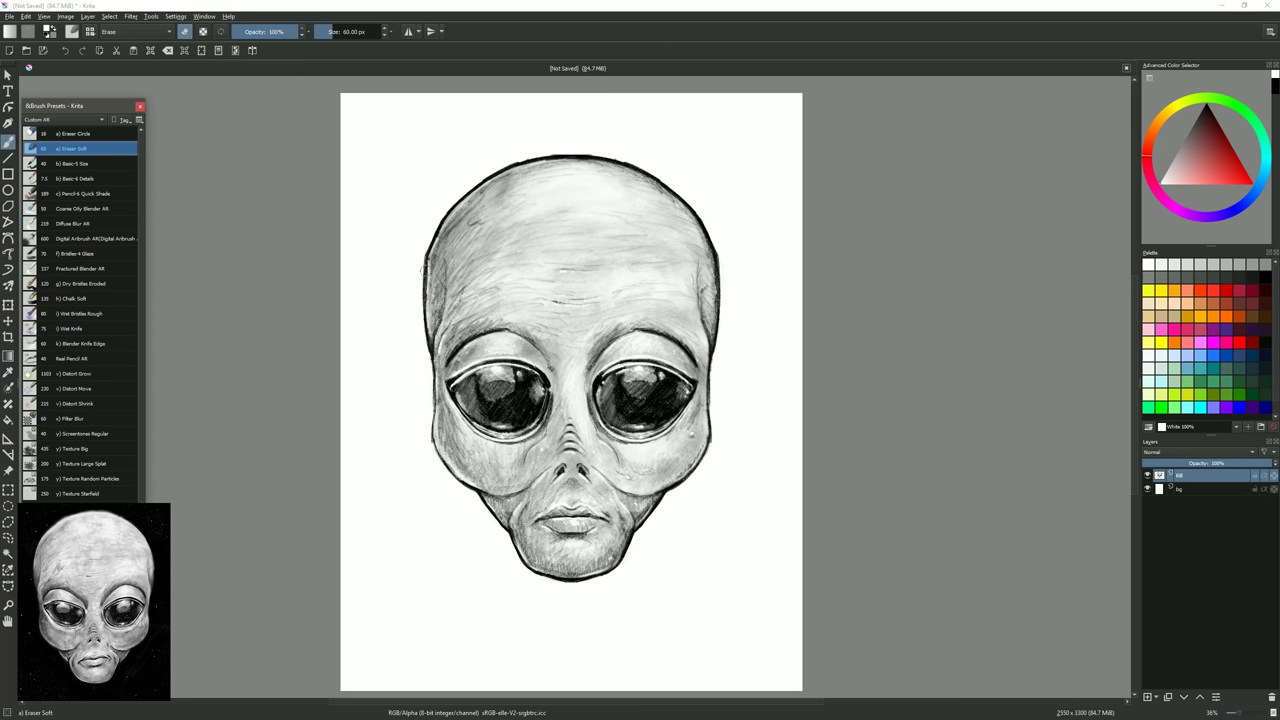
drag(471, 496, 477, 499)
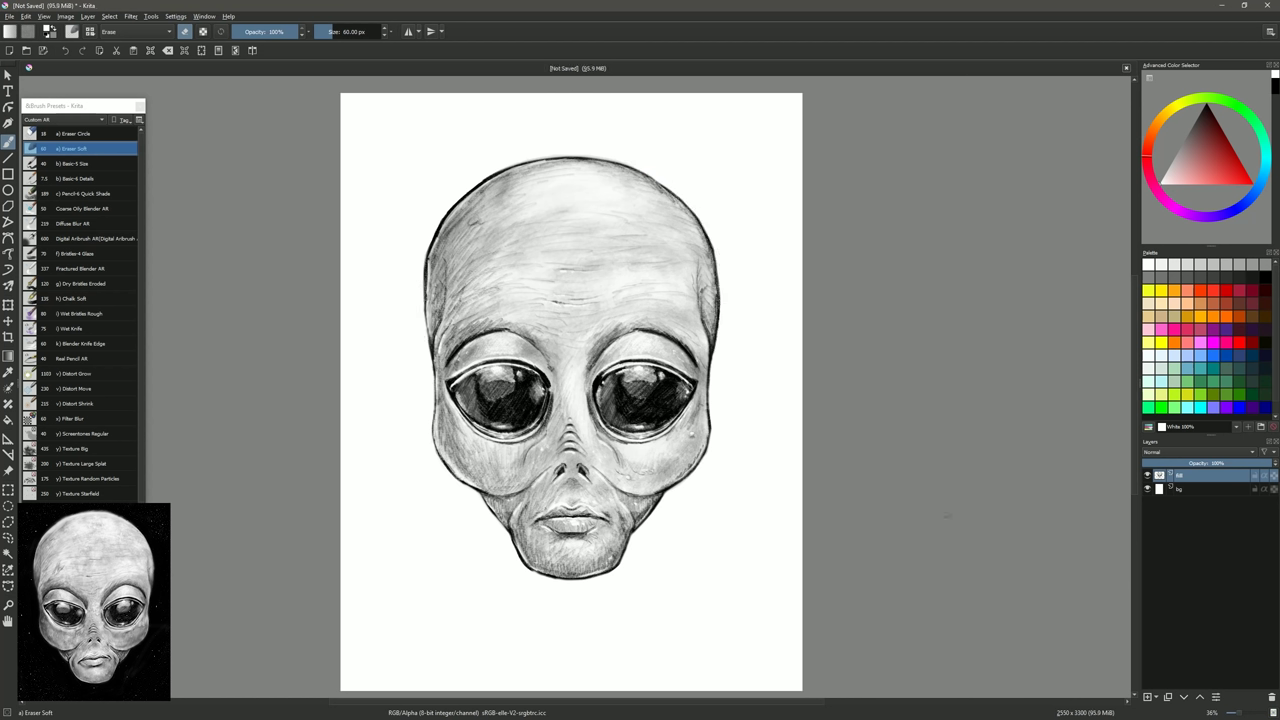
- Paint the bg layer black around the alien with a greatly enlarged Pencil-6 Quick Shade brush
click(1192, 490)
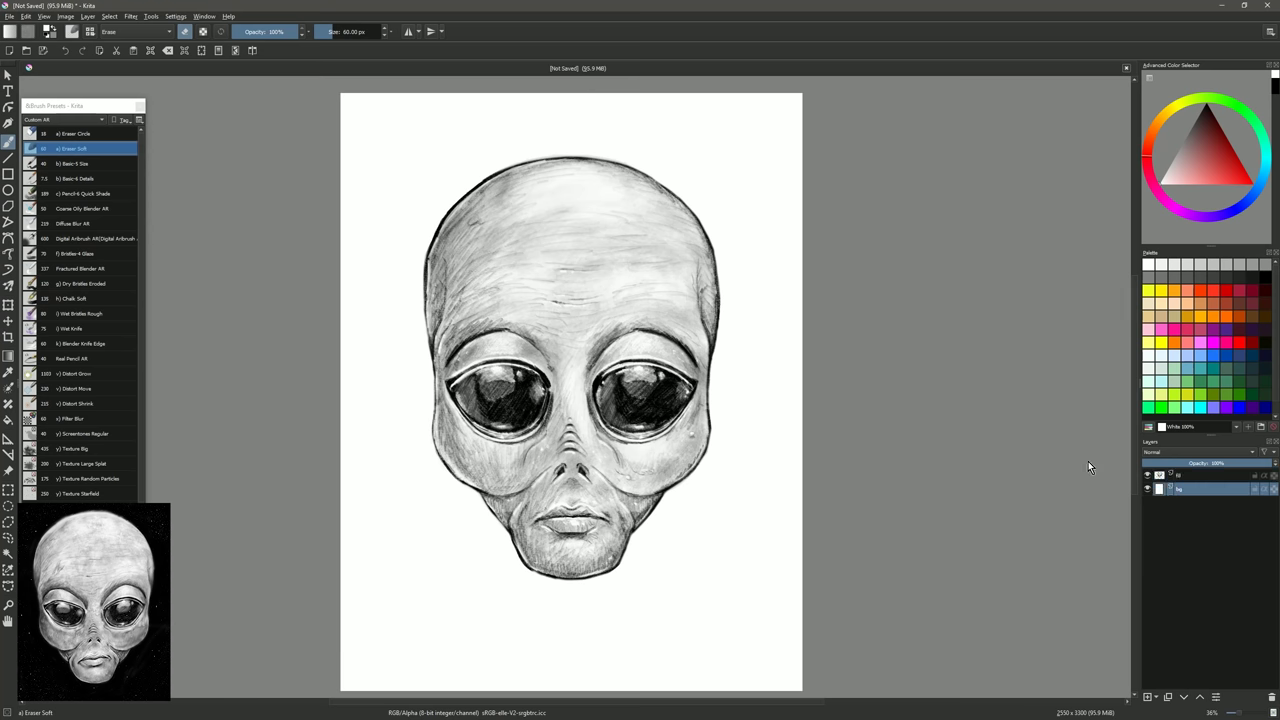
key(slash)
click(94, 195)
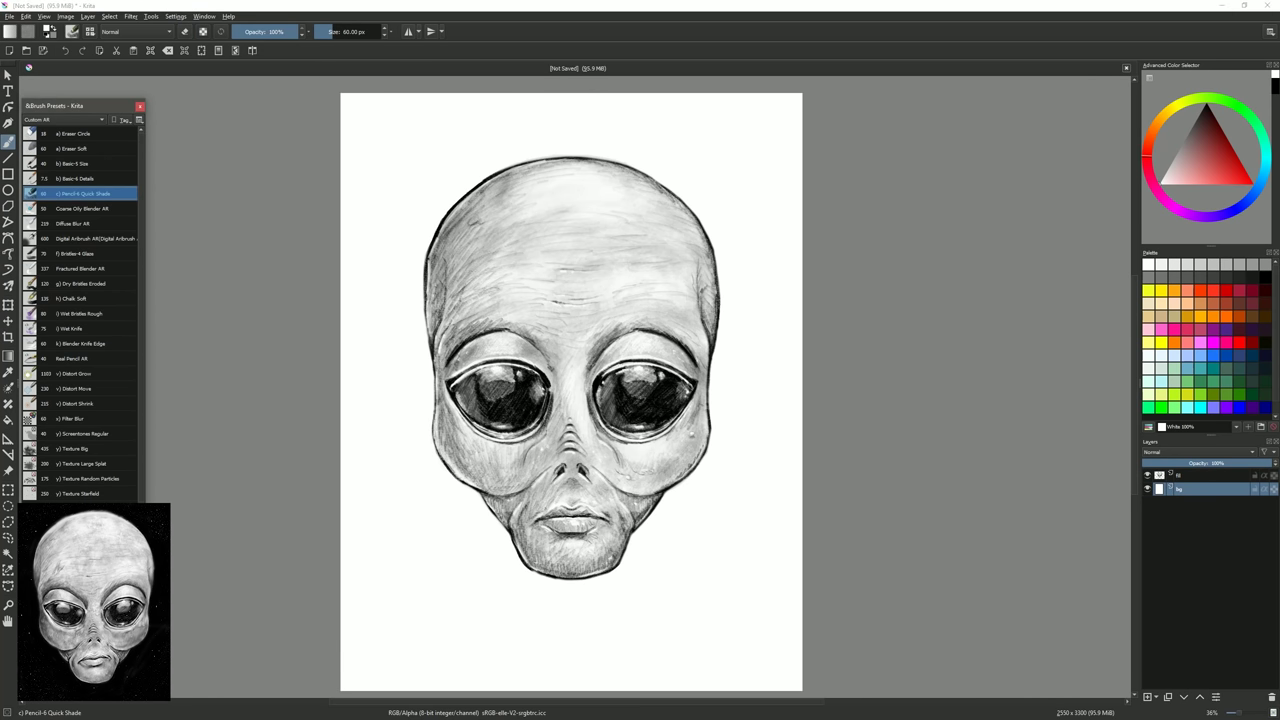
drag(1214, 119, 1204, 88)
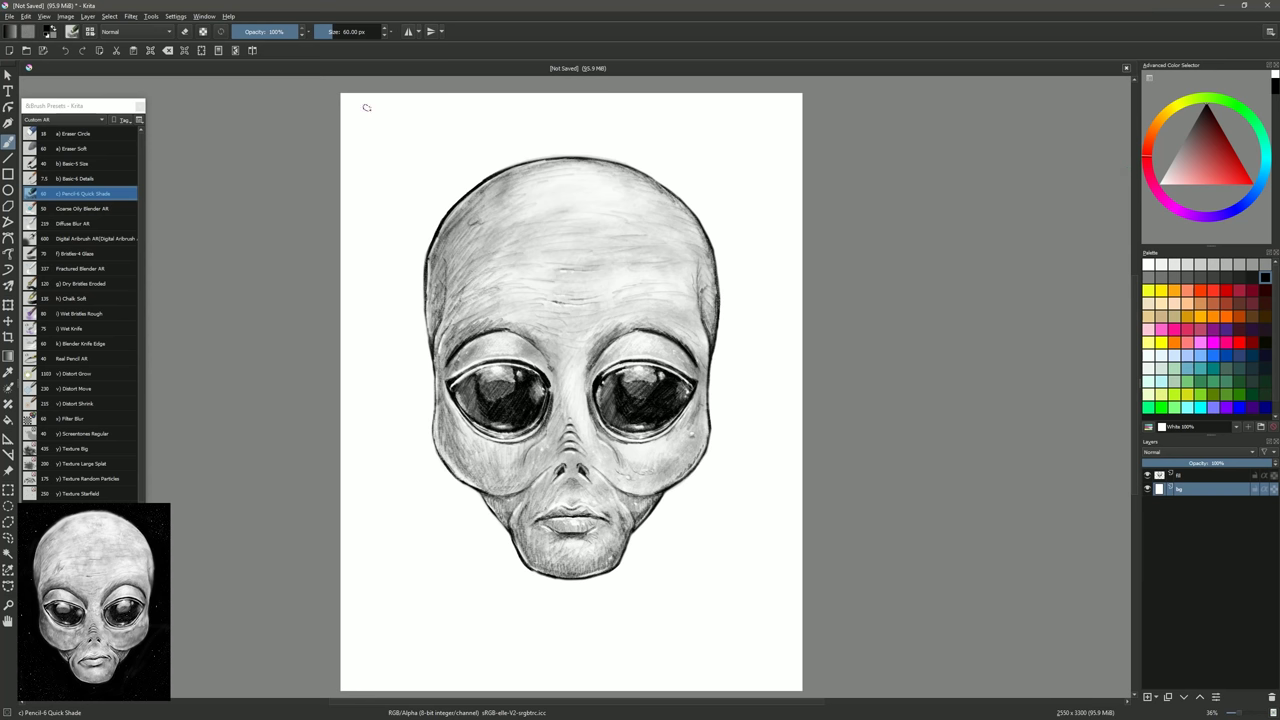
drag(375, 157, 540, 157)
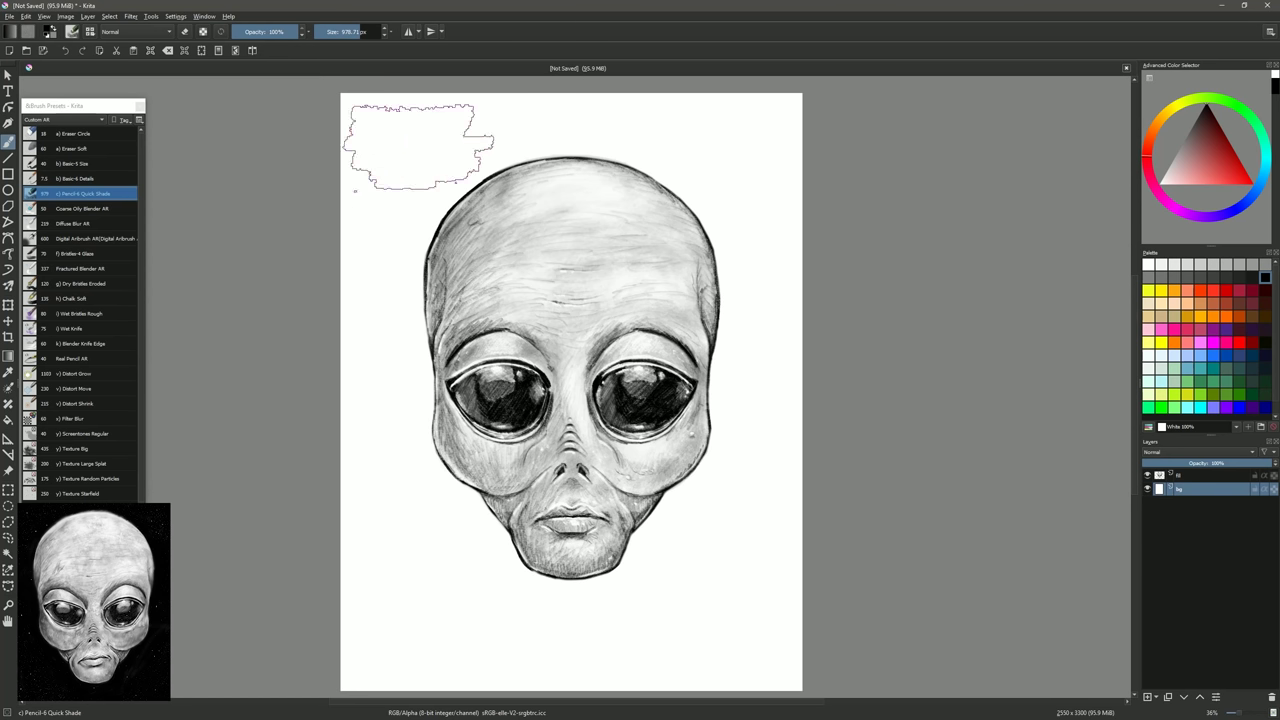
mouse_move(400, 112)
mouse_down()
mouse_move(350, 160)
mouse_move(480, 115)
mouse_move(625, 110)
mouse_move(525, 110)
mouse_move(755, 120)
mouse_move(705, 120)
mouse_move(795, 150)
mouse_move(805, 215)
mouse_move(770, 165)
mouse_move(807, 338)
mouse_move(787, 587)
mouse_move(693, 488)
mouse_move(713, 603)
mouse_move(717, 572)
mouse_move(760, 655)
mouse_move(777, 648)
mouse_move(645, 665)
mouse_move(750, 560)
mouse_move(737, 533)
mouse_move(675, 640)
mouse_move(525, 680)
mouse_move(395, 665)
mouse_move(390, 630)
mouse_move(467, 655)
mouse_move(330, 460)
mouse_move(315, 278)
mouse_move(342, 455)
mouse_move(337, 368)
mouse_move(348, 640)
mouse_move(367, 670)
mouse_move(588, 688)
mouse_move(560, 665)
mouse_move(615, 635)
mouse_up()
- Fill black closely around the head's contour with a smaller Quick Shade brush, and merge the drawing into the bg layer
shift+drag(742, 398, 565, 398)
mouse_move(747, 300)
mouse_down()
mouse_move(733, 215)
mouse_move(722, 462)
mouse_move(750, 310)
mouse_move(742, 450)
mouse_move(666, 514)
mouse_move(628, 582)
mouse_move(664, 538)
mouse_move(740, 340)
mouse_move(470, 150)
mouse_move(410, 330)
mouse_move(505, 555)
mouse_move(620, 630)
mouse_move(390, 500)
mouse_move(500, 610)
mouse_move(760, 320)
mouse_move(508, 123)
mouse_move(465, 195)
mouse_up()
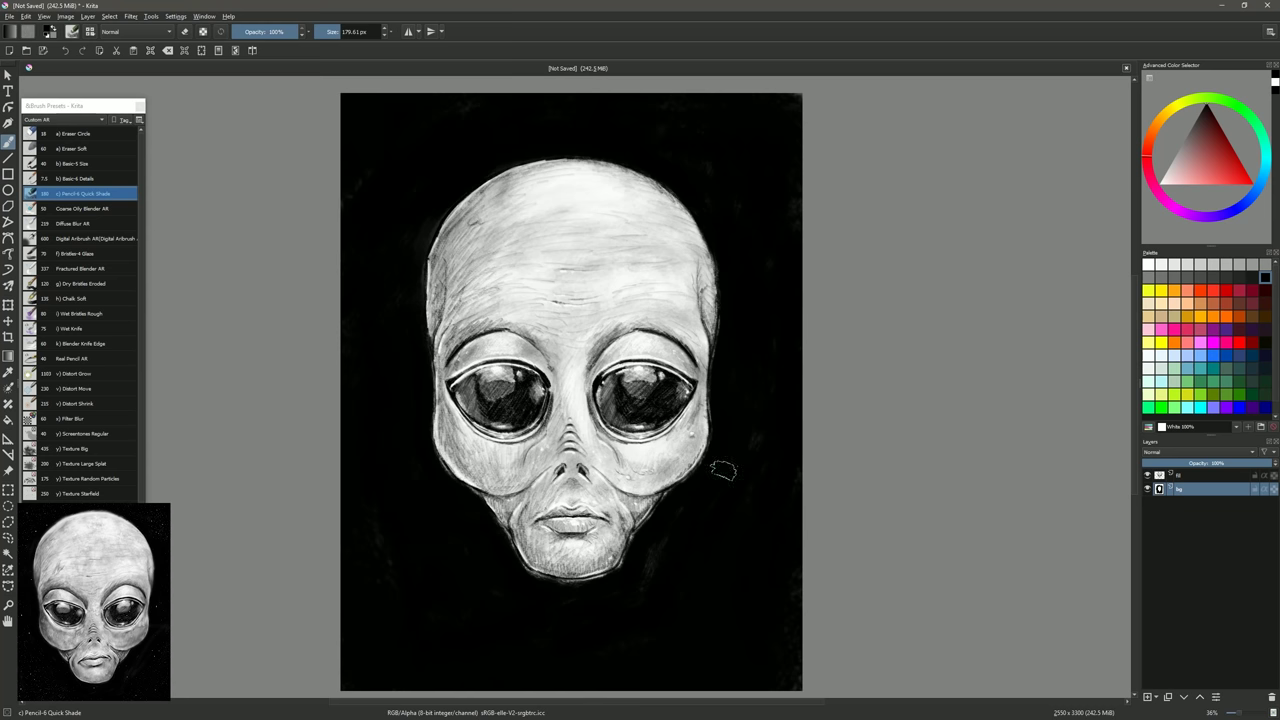
click(72, 358)
key(ctrl+e)
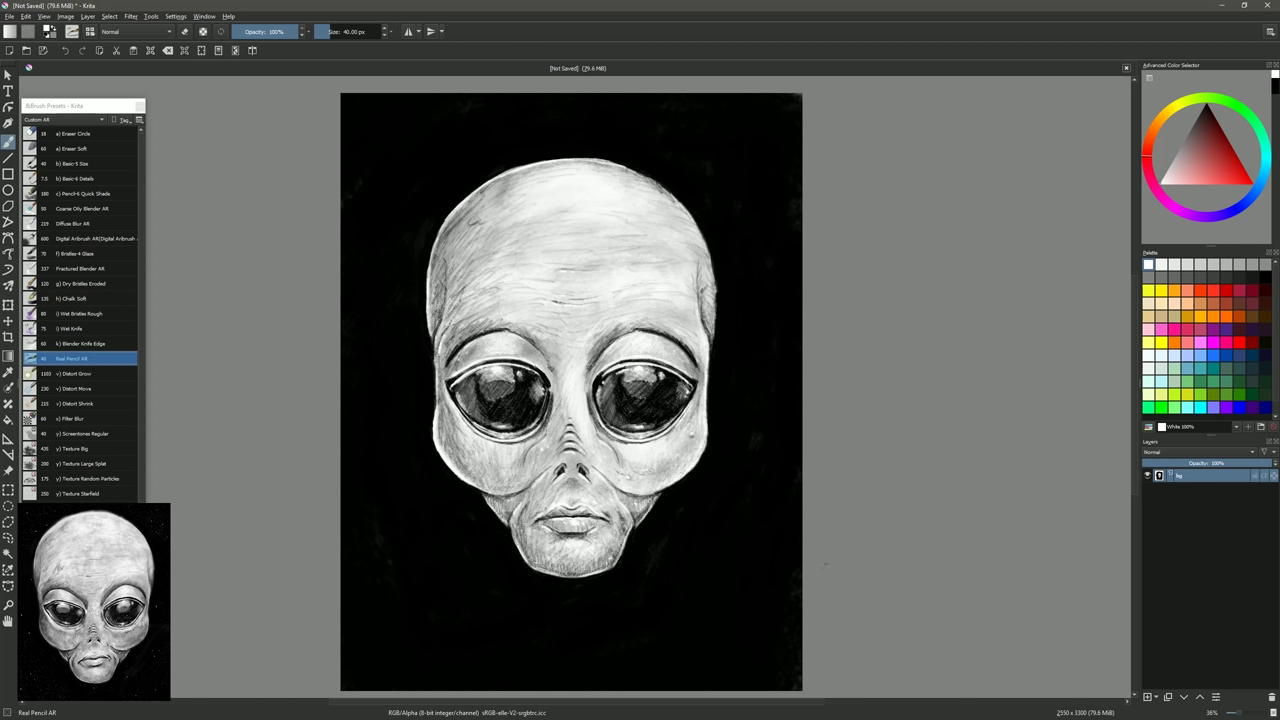
- On a new layer, stamp black Texture Big patches over the forehead, cheeks, nose and chin, and set the layer opacity to 48%
click(1148, 698)
click(95, 448)
mouse_move(1180, 179)
mouse_down()
mouse_move(1137, 212)
mouse_move(1203, 77)
mouse_move(1170, 8)
mouse_up()
mouse_move(620, 250)
mouse_down()
mouse_move(652, 215)
mouse_move(565, 182)
mouse_move(543, 258)
mouse_move(563, 315)
mouse_move(626, 316)
mouse_move(480, 355)
mouse_move(503, 500)
mouse_move(551, 375)
mouse_move(545, 432)
mouse_up()
click(459, 450)
mouse_move(640, 464)
mouse_down()
mouse_move(672, 455)
mouse_move(594, 548)
mouse_up()
drag(594, 548, 550, 552)
click(574, 404)
click(683, 332)
click(610, 267)
click(483, 309)
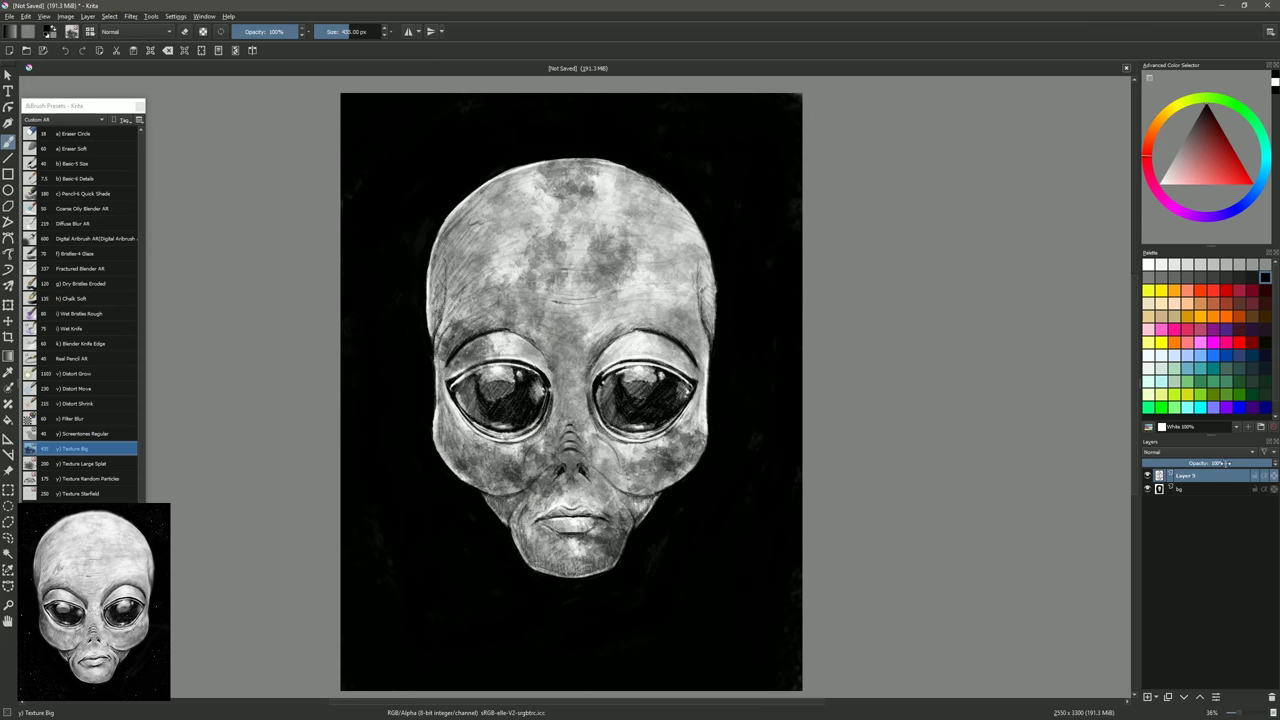
drag(1226, 463, 1208, 463)
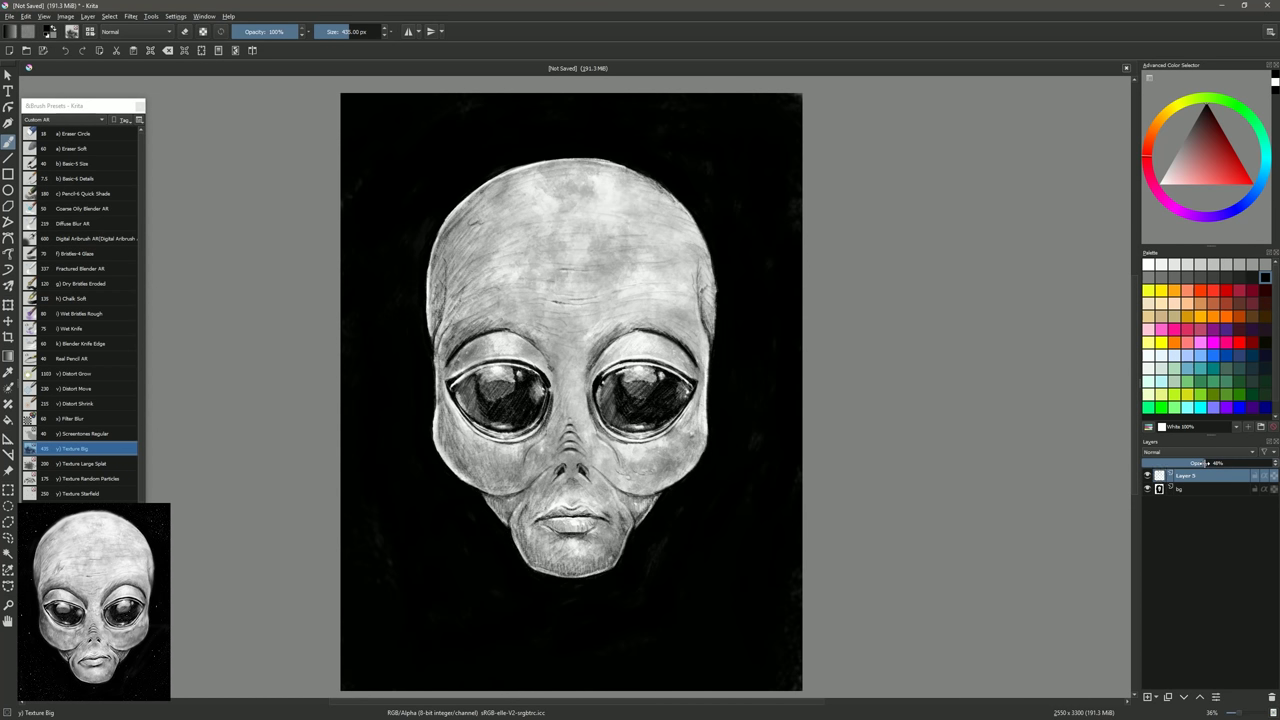
- Stamp white Texture Big patches over the forehead, temples and brow area
click(1148, 264)
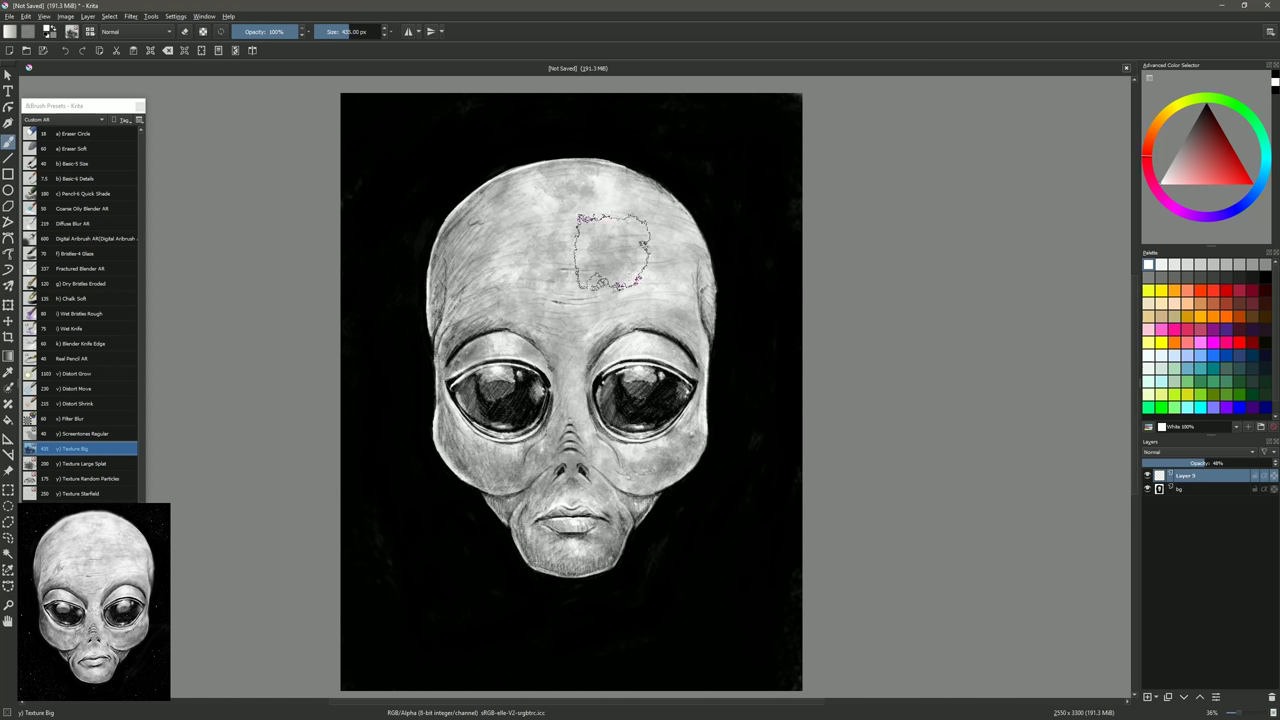
click(590, 278)
click(501, 242)
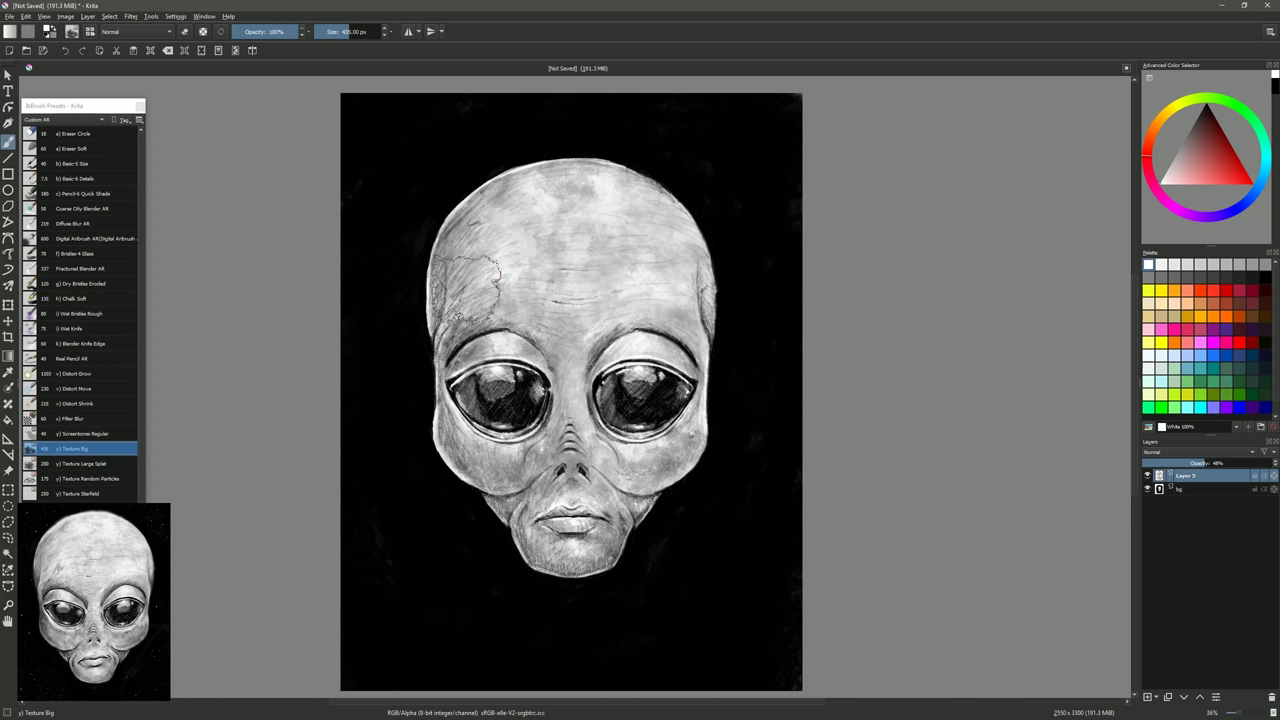
click(499, 296)
click(699, 318)
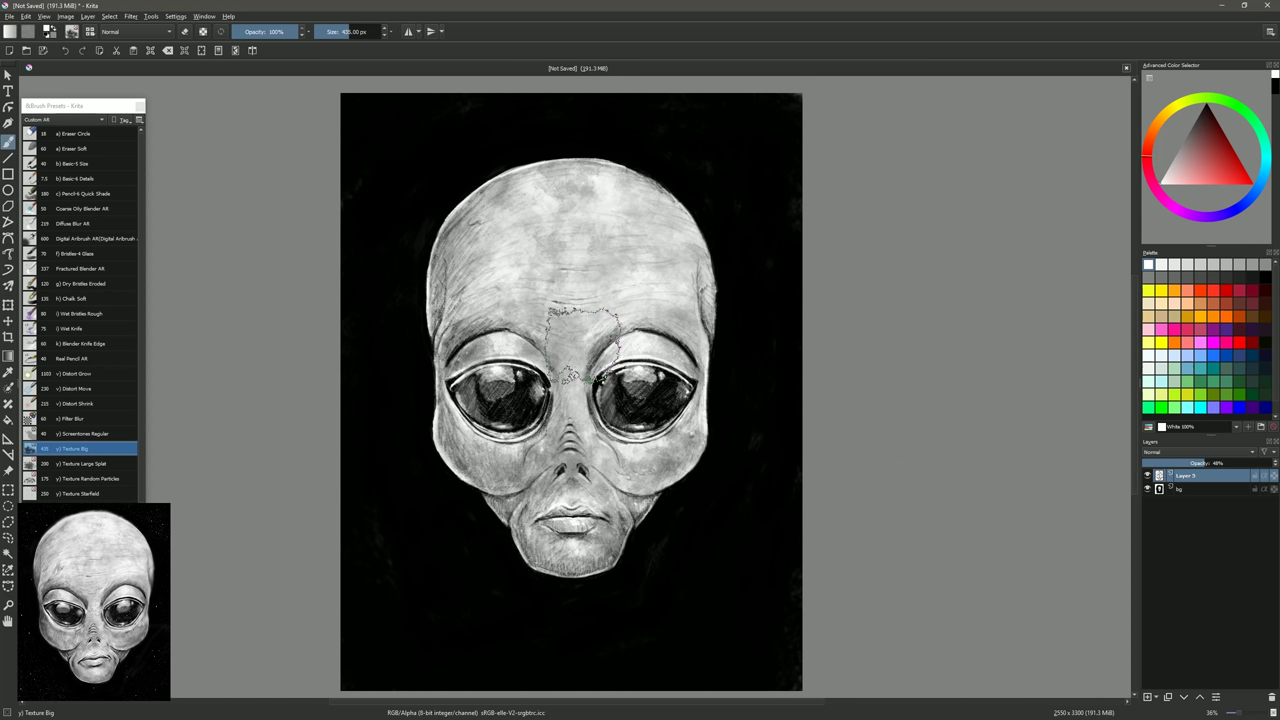
- Speckle the forehead and cheeks in white with an enlarged Texture Large Splat brush, reducing its size to about 259 px for finer spots
click(97, 464)
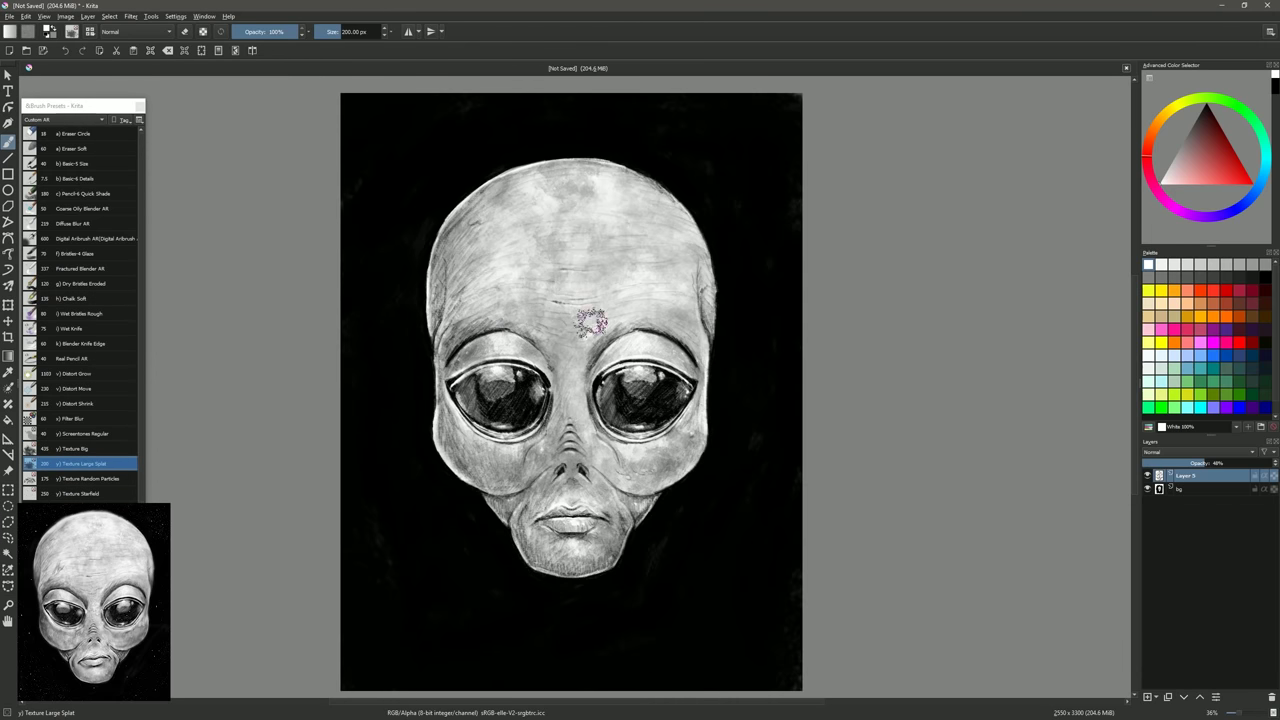
key(bracketright)
key(bracketright)
key(bracketright)
key(bracketright)
key(bracketright)
key(bracketright)
key(bracketright)
key(bracketright)
key(bracketright)
key(bracketright)
key(bracketright)
key(bracketright)
key(bracketright)
key(bracketright)
key(bracketright)
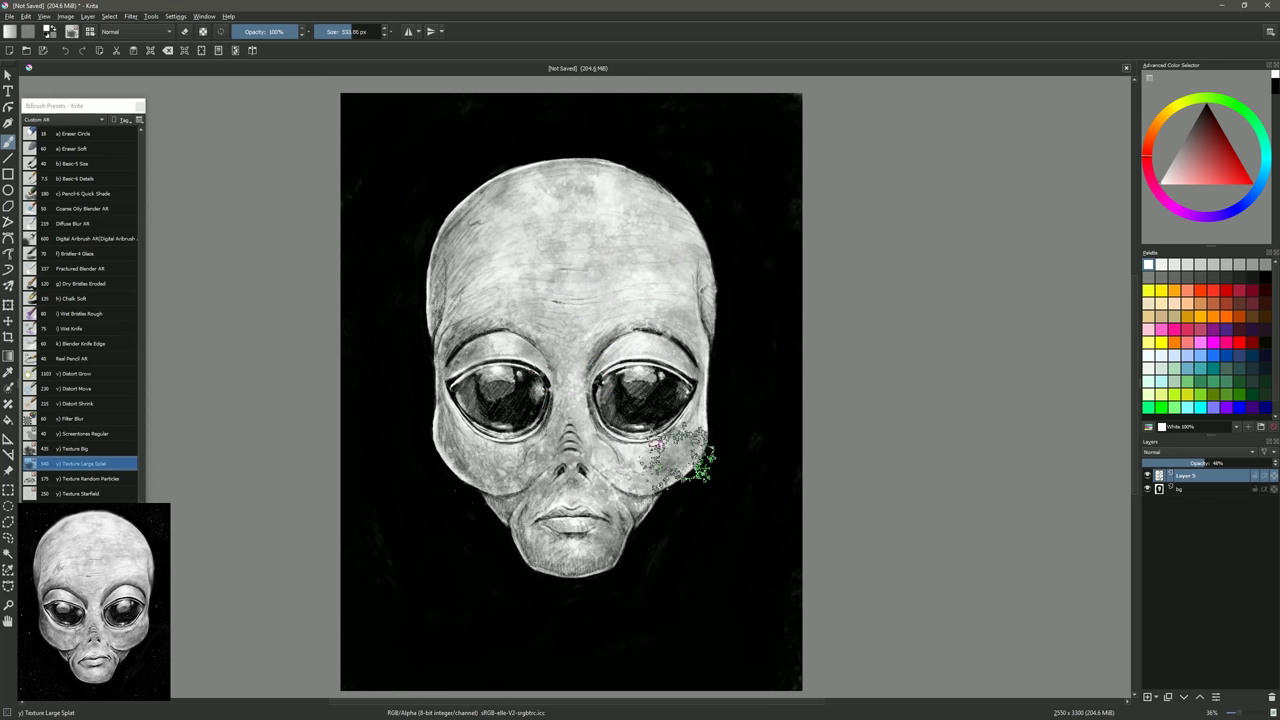
shift+drag(685, 448, 505, 448)
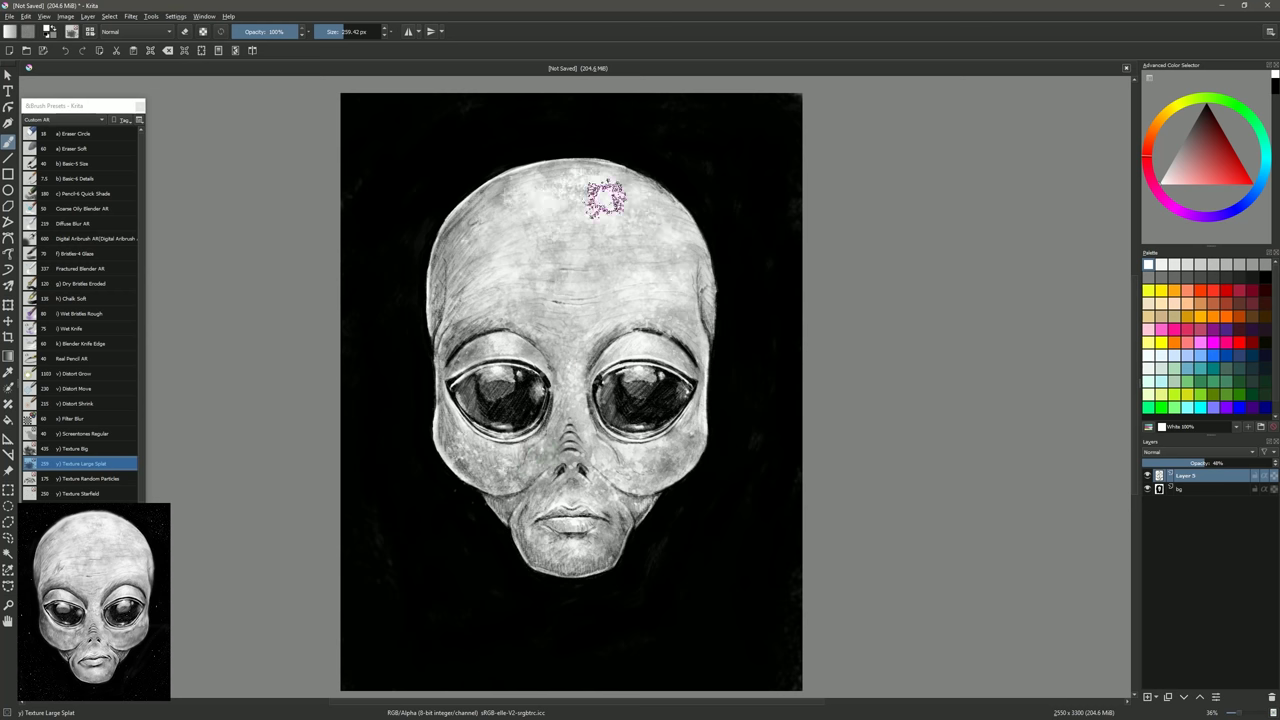
- Clean up the texture with Eraser Soft, and merge the texture layer into the bg layer
key(/)
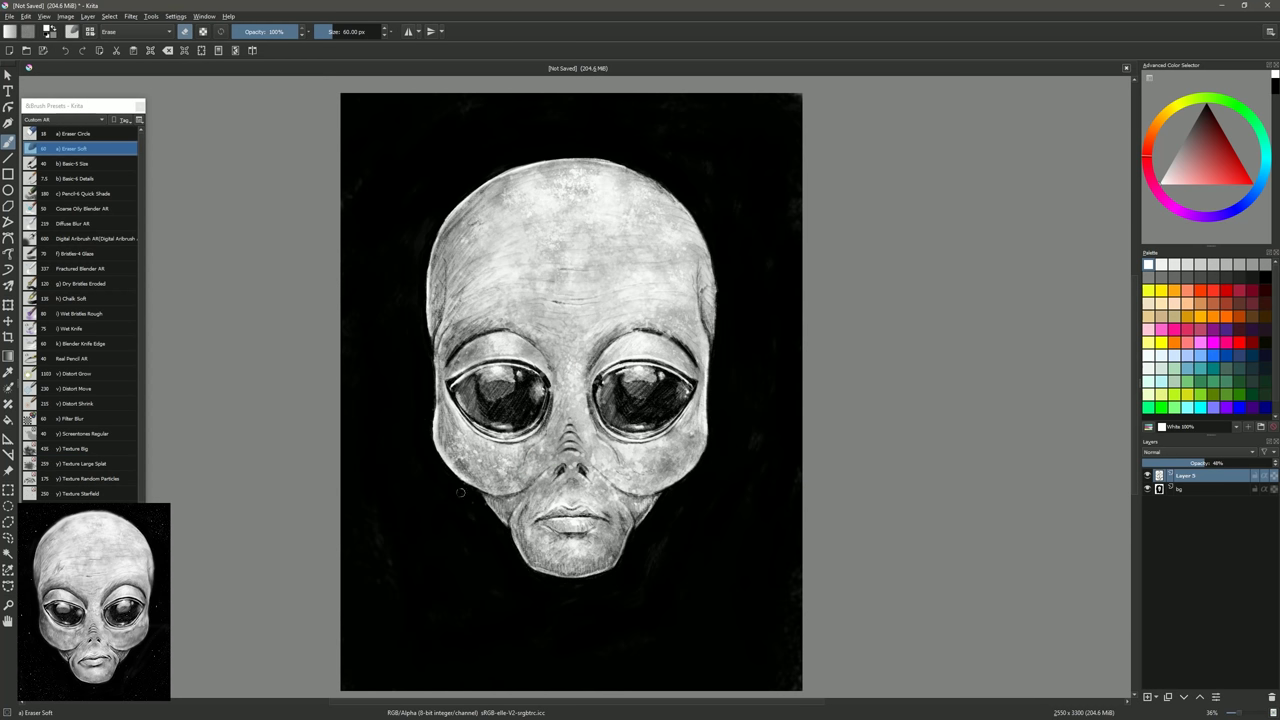
key(slash)
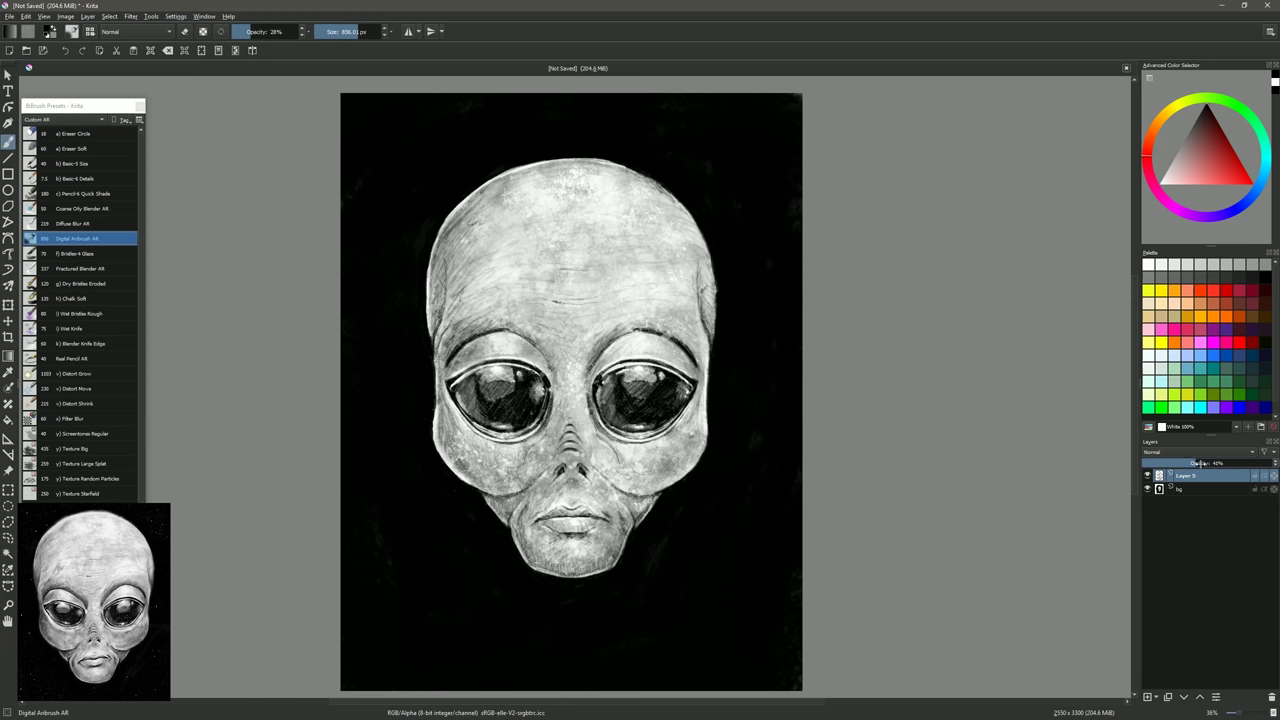
key(ctrl+e)
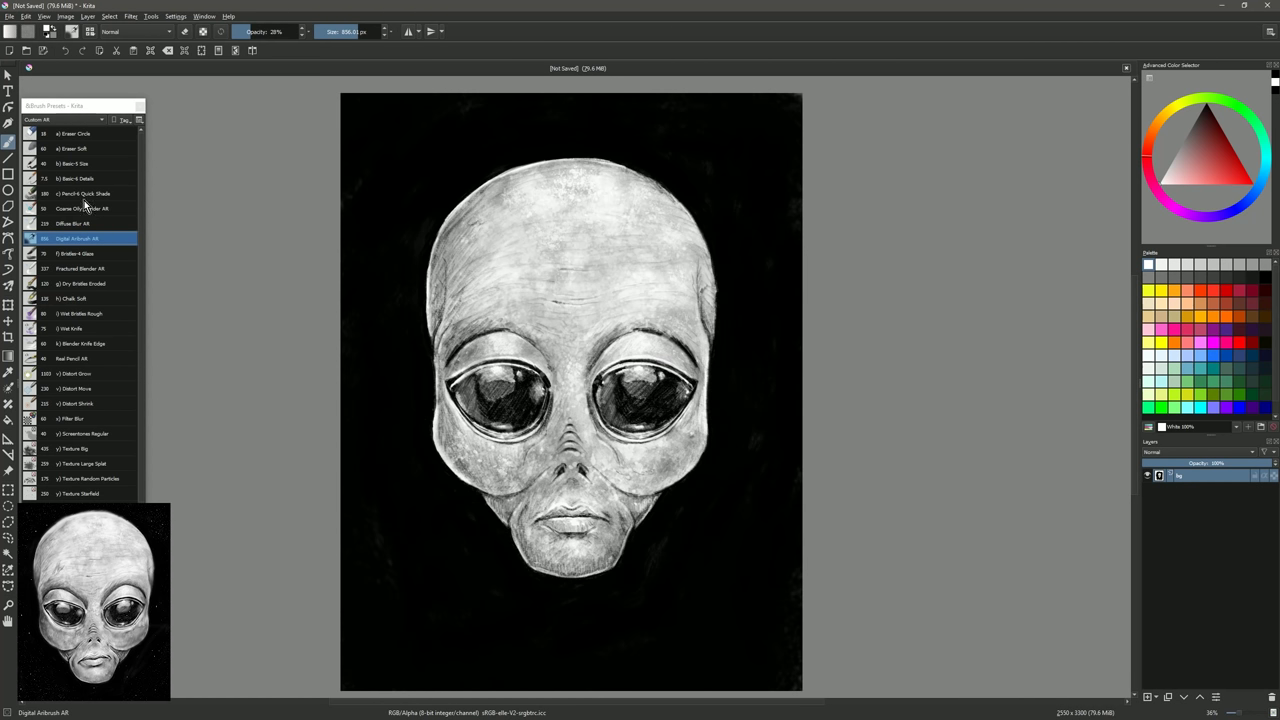
- Darken the lips, left brow and the skin beneath both eyes with black Real Pencil AR hatching
click(90, 360)
drag(540, 520, 602, 522)
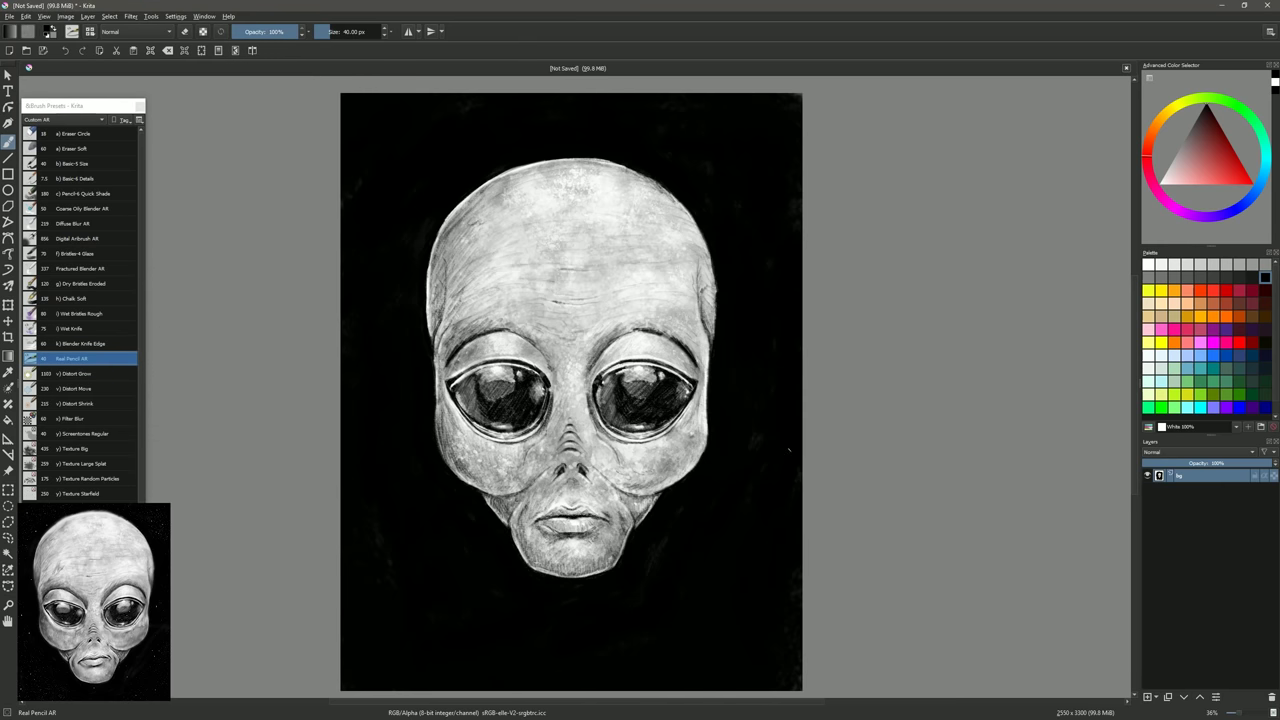
drag(458, 338, 552, 348)
drag(450, 430, 512, 464)
mouse_move(610, 460)
mouse_down()
mouse_move(660, 462)
mouse_move(694, 436)
mouse_up()
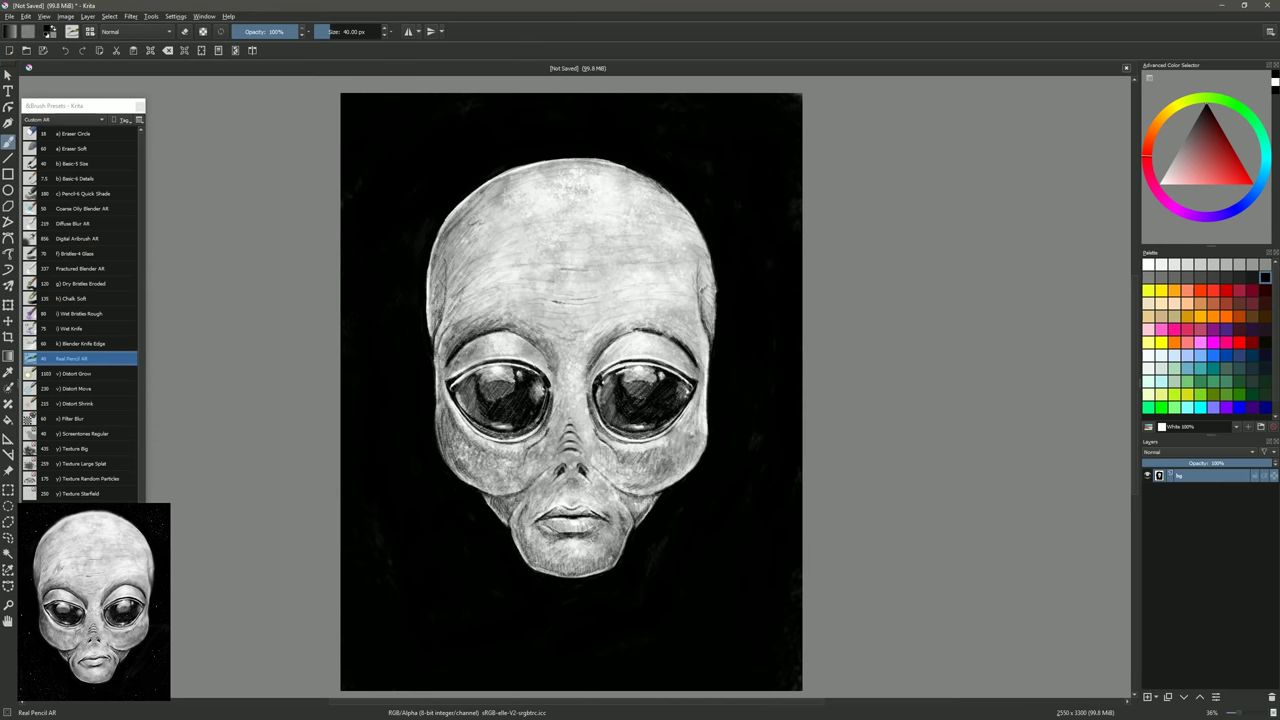
- Scale the whole drawing up evenly so the head fills more of the canvas, and shift it down to recentre it
key(ctrl+t)
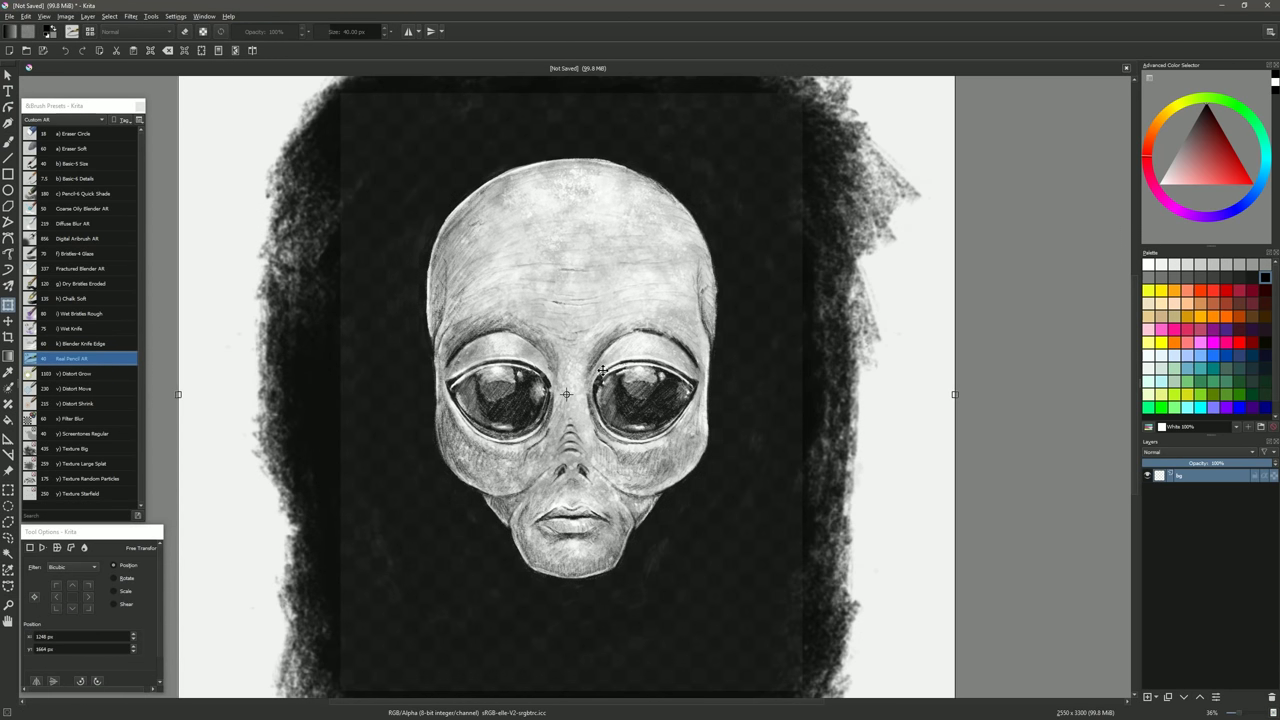
click(113, 591)
click(123, 636)
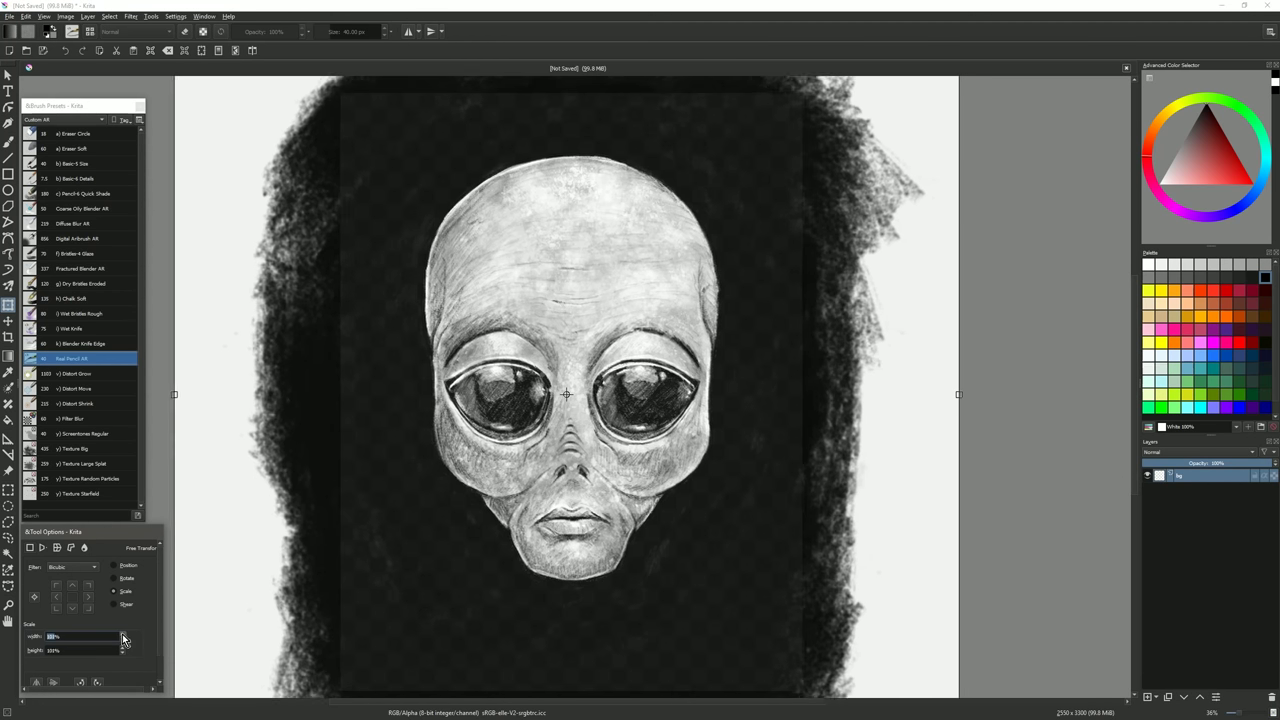
click(114, 566)
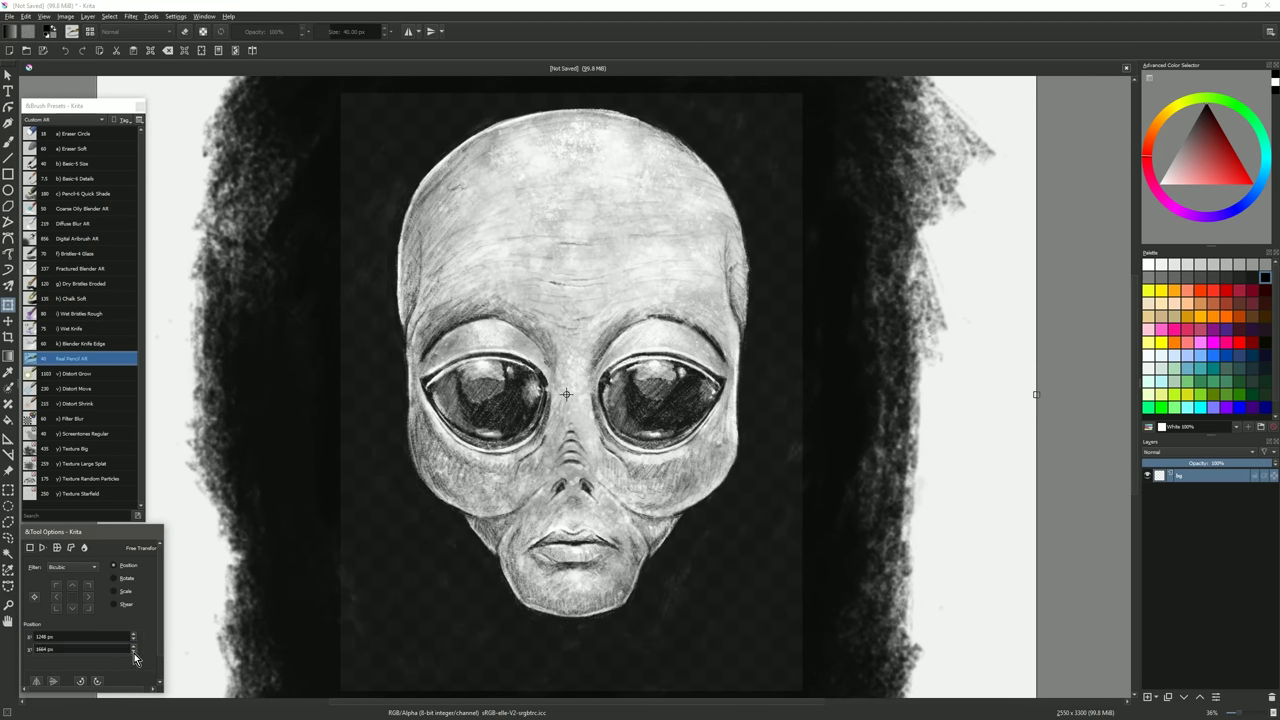
click(133, 651)
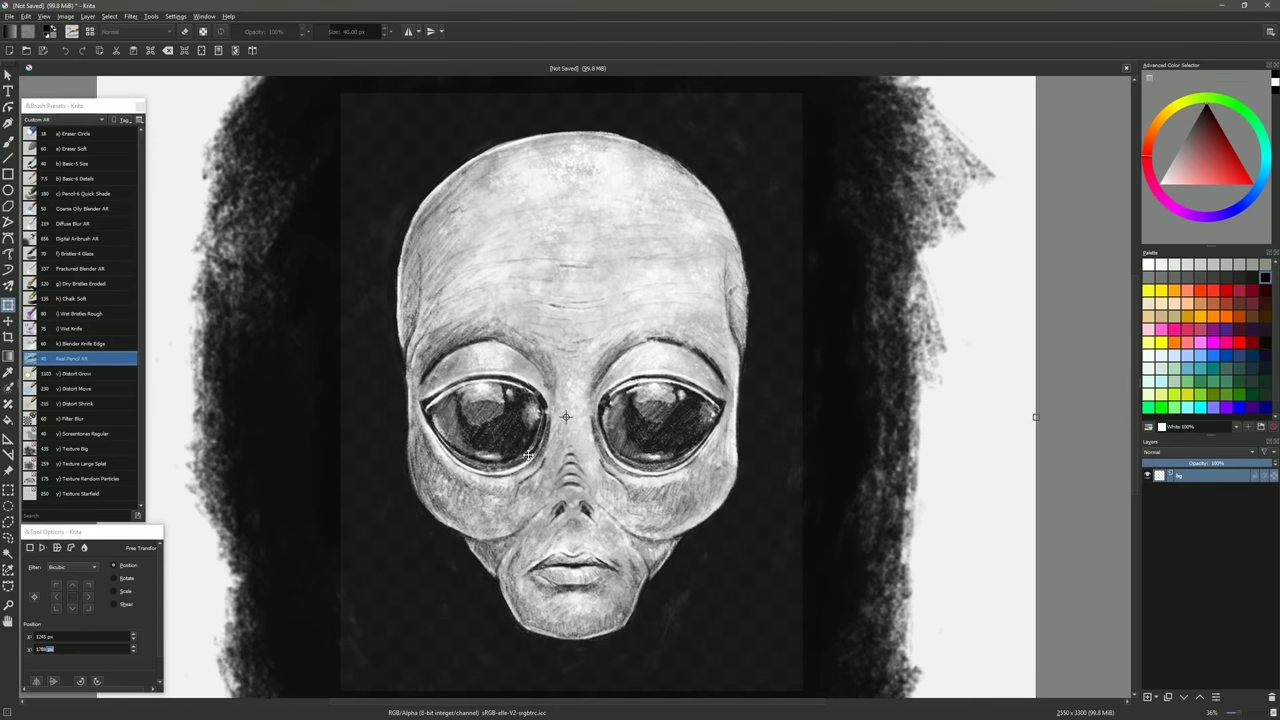
key(Return)
- On a new layer, scatter white stars over the black background with an enlarged Texture Starfield brush
click(99, 492)
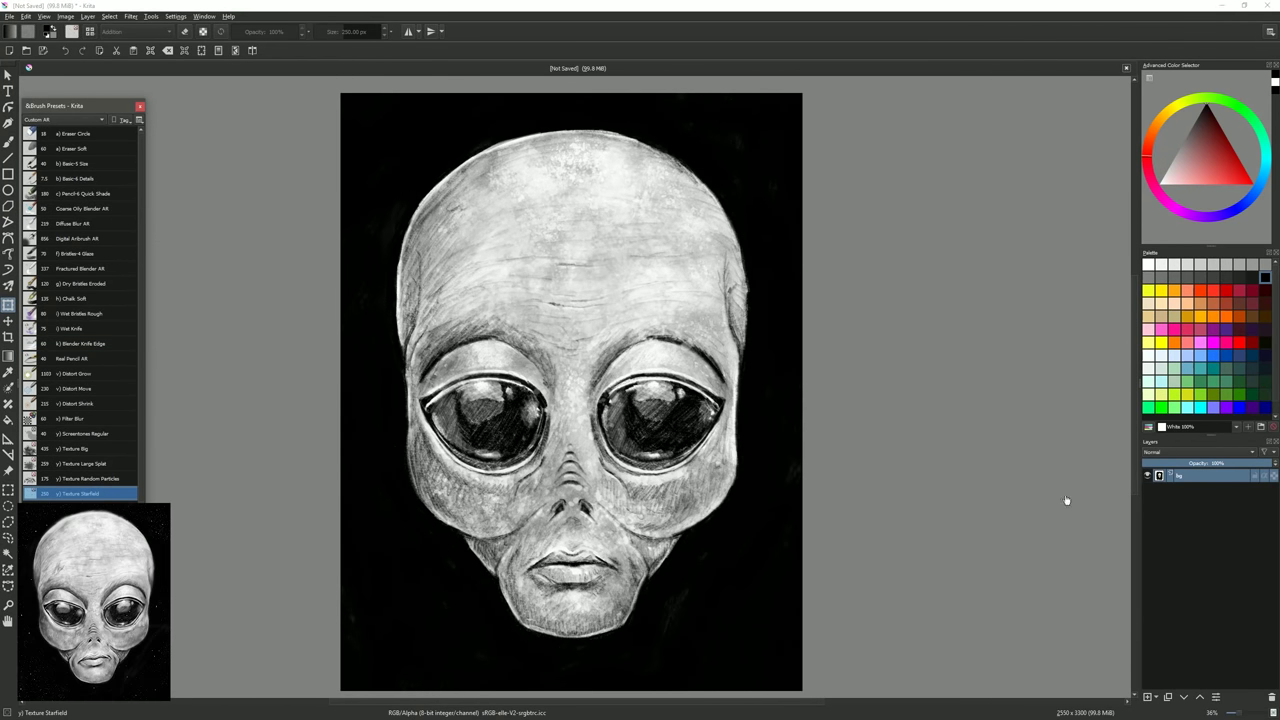
click(1163, 700)
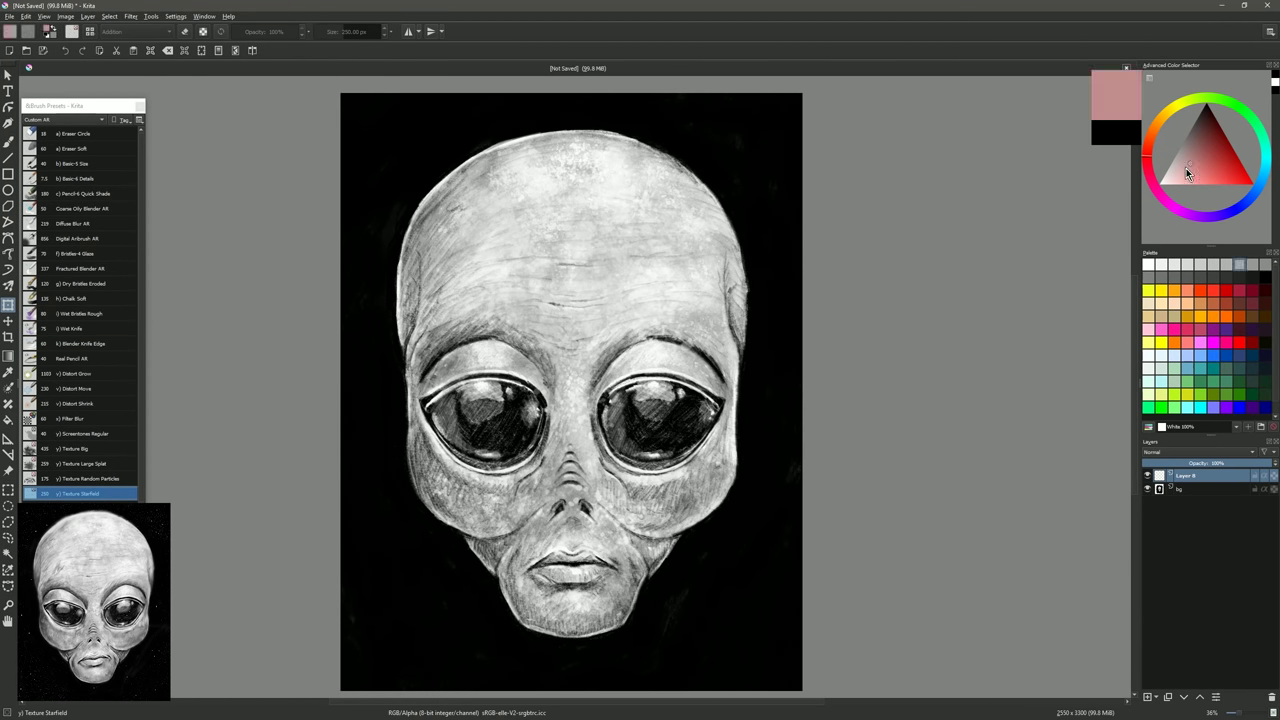
key(b)
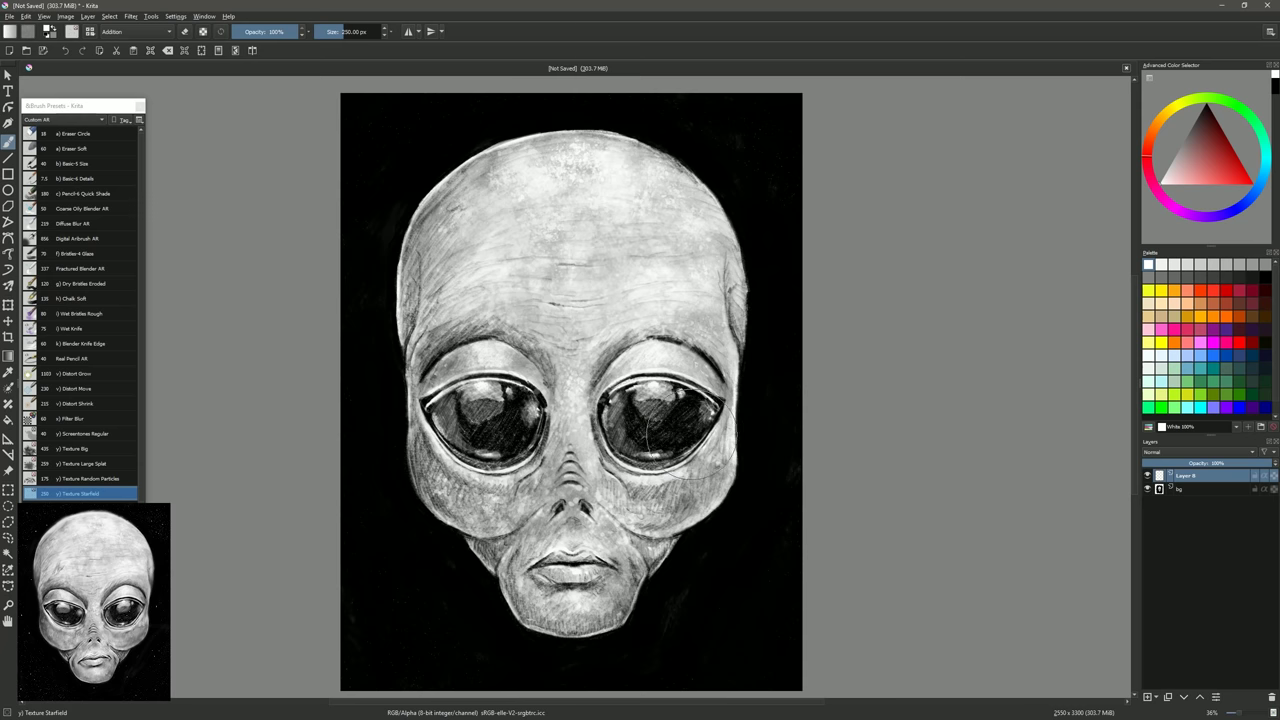
drag(922, 421, 1076, 421)
click(93, 358)
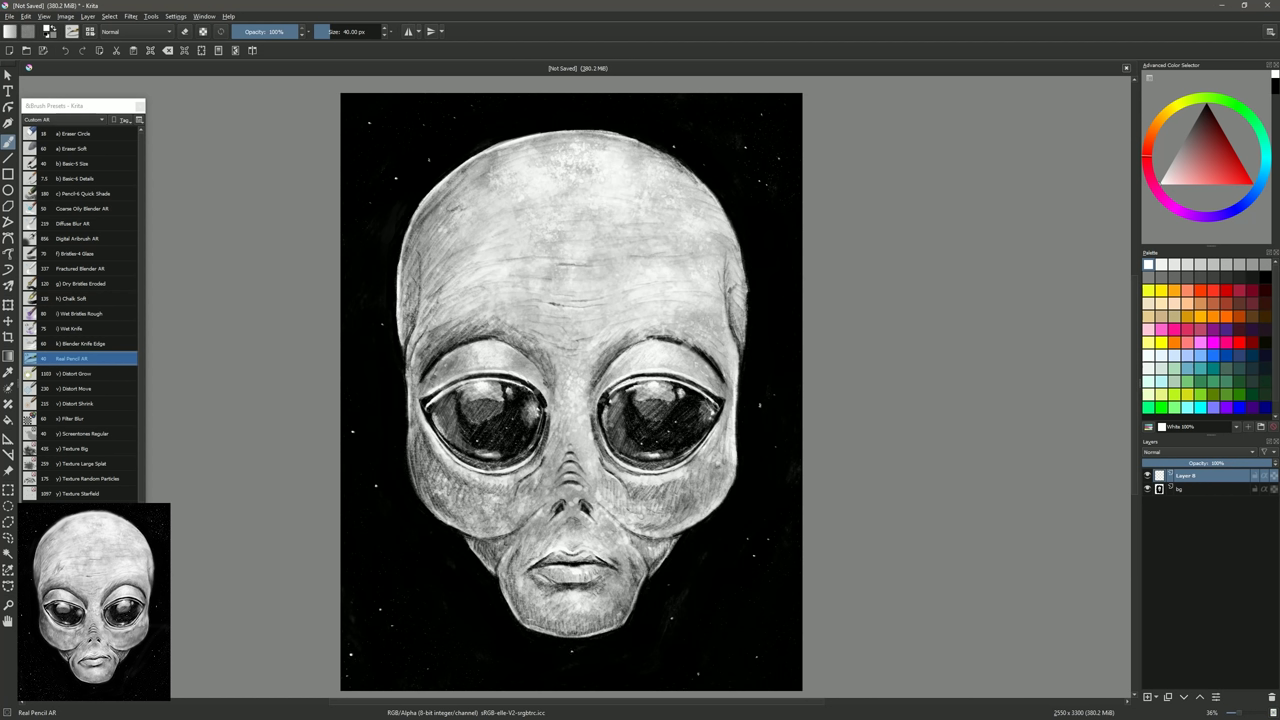
- Enlarge the alien's cranium on the bg layer with the Distort Grow brush at about 2,285 px
click(1180, 489)
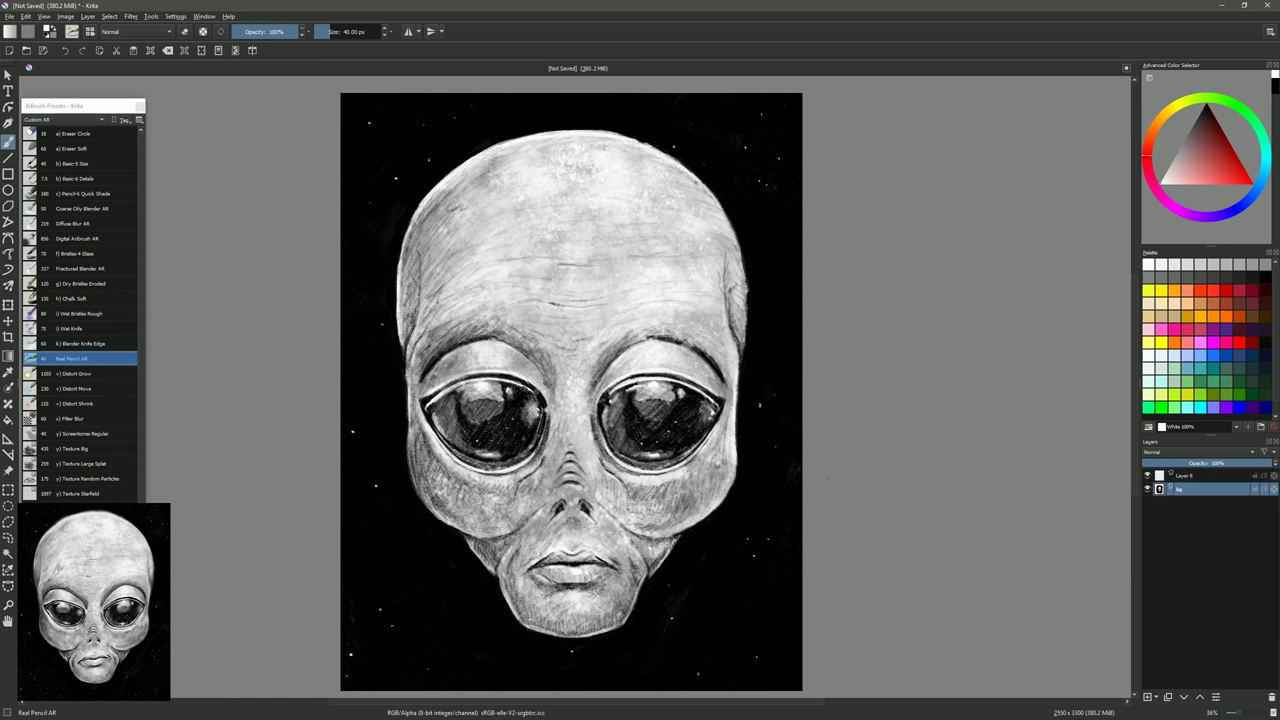
click(78, 374)
click(374, 32)
click(565, 232)
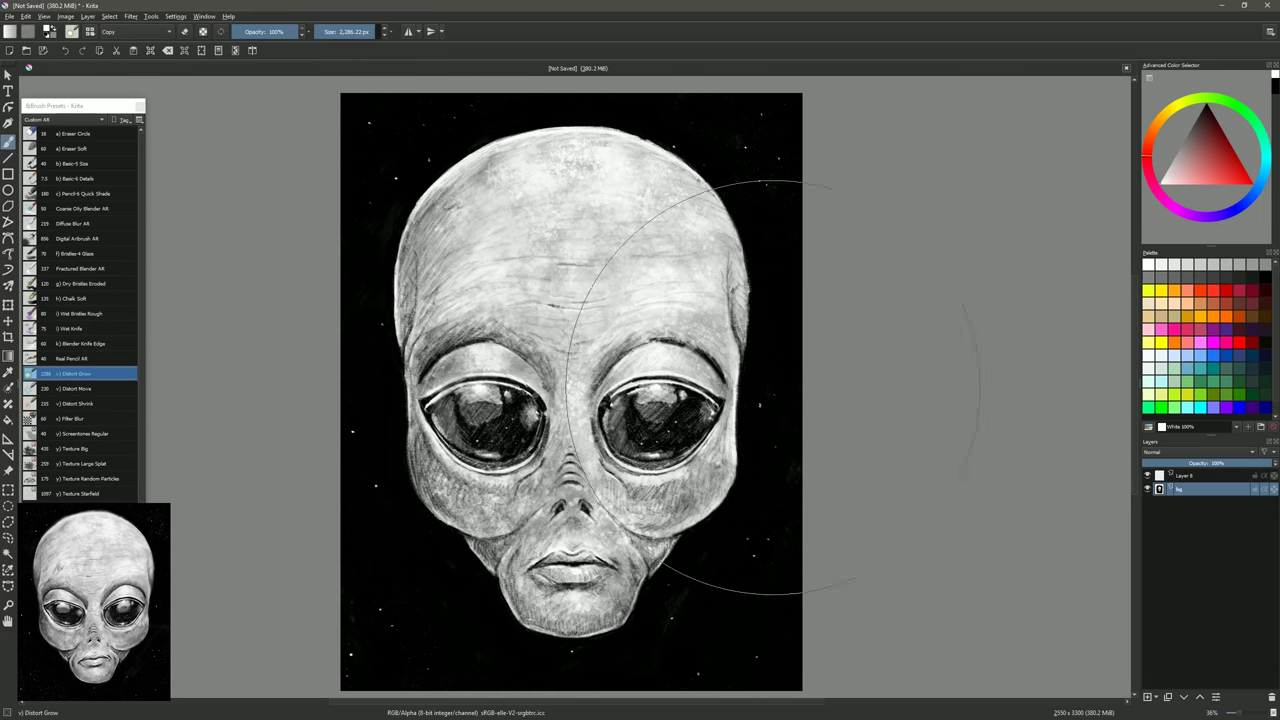
click(595, 295)
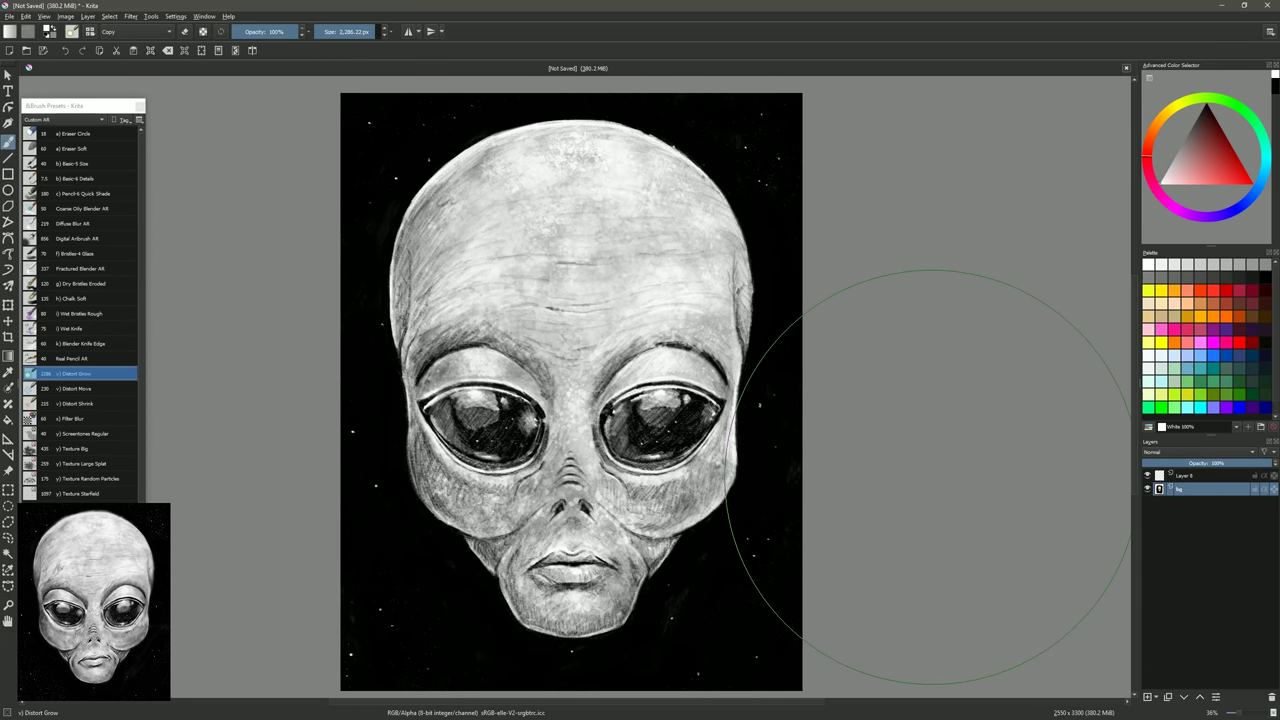
- Tighten the face's proportions with the Distort Shrink brush and touch up its details with black and white Real Pencil AR strokes
click(80, 403)
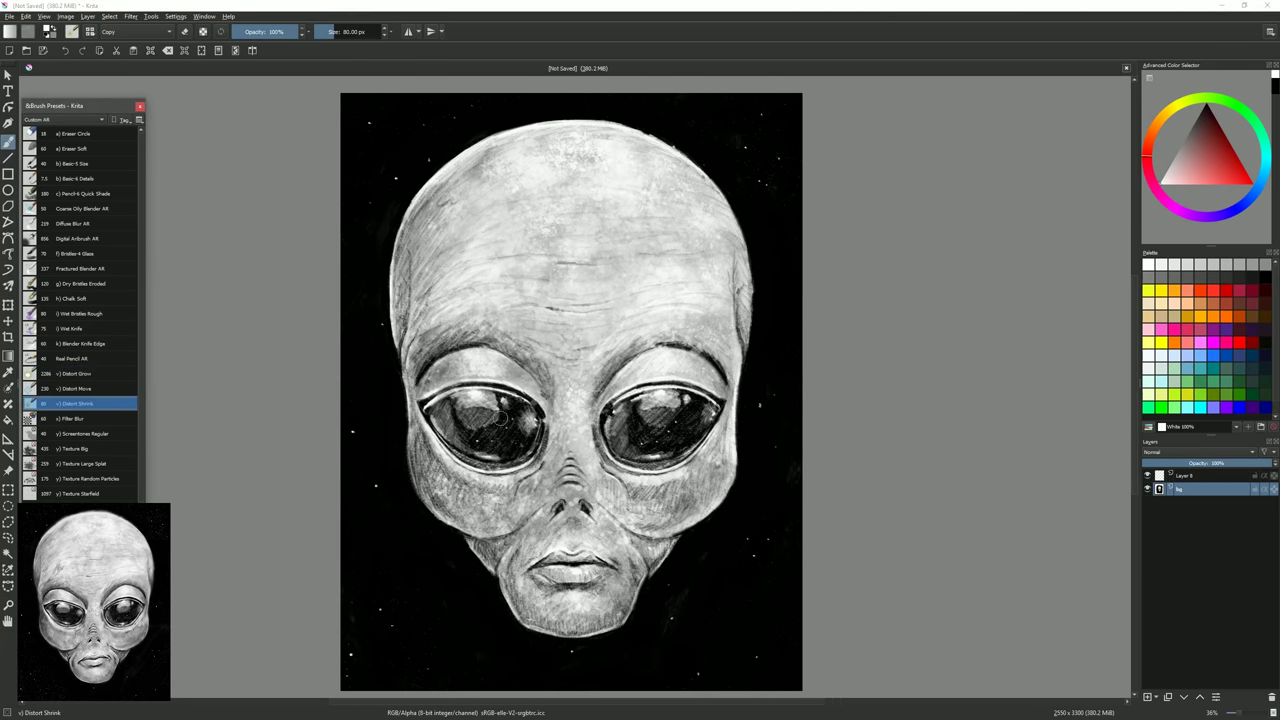
click(72, 358)
key(x)
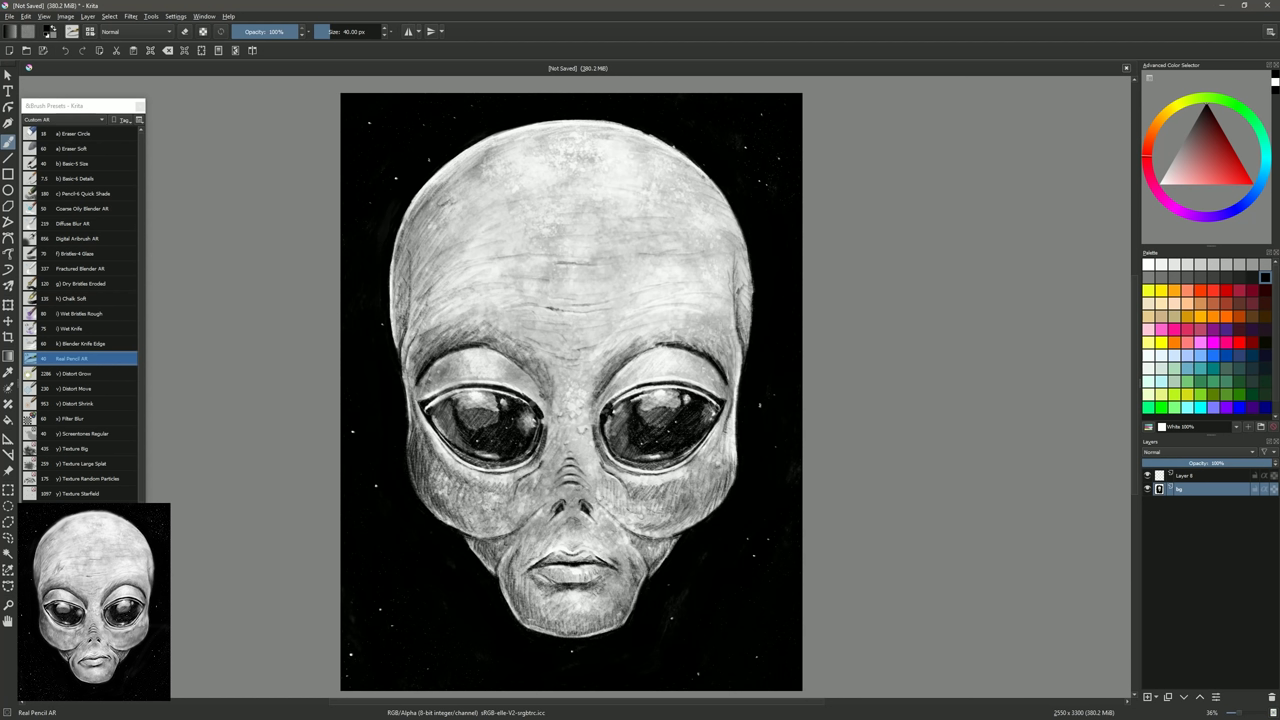
key(x)
drag(542, 514, 522, 532)
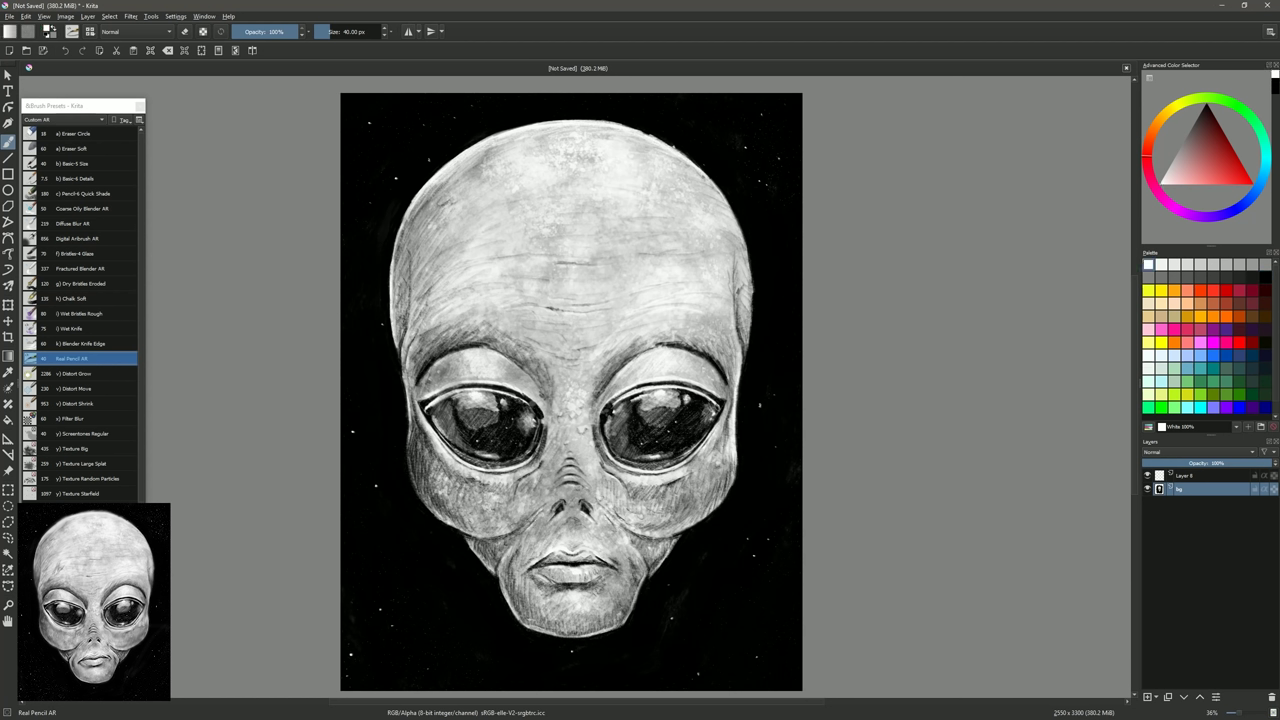
key(x)
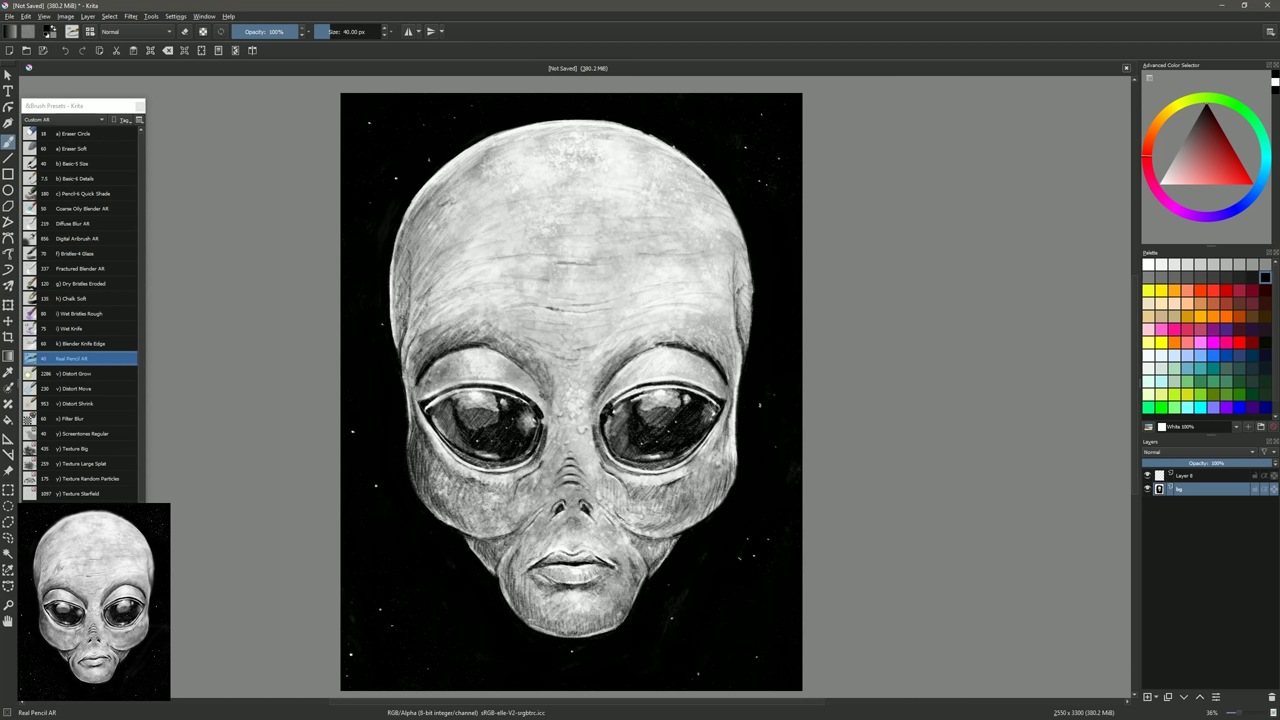
- Reshape the right cheek, mouth and jaw with the Distort Move brush, reducing its size from about 766 px to about 445 px and 289 px
click(96, 388)
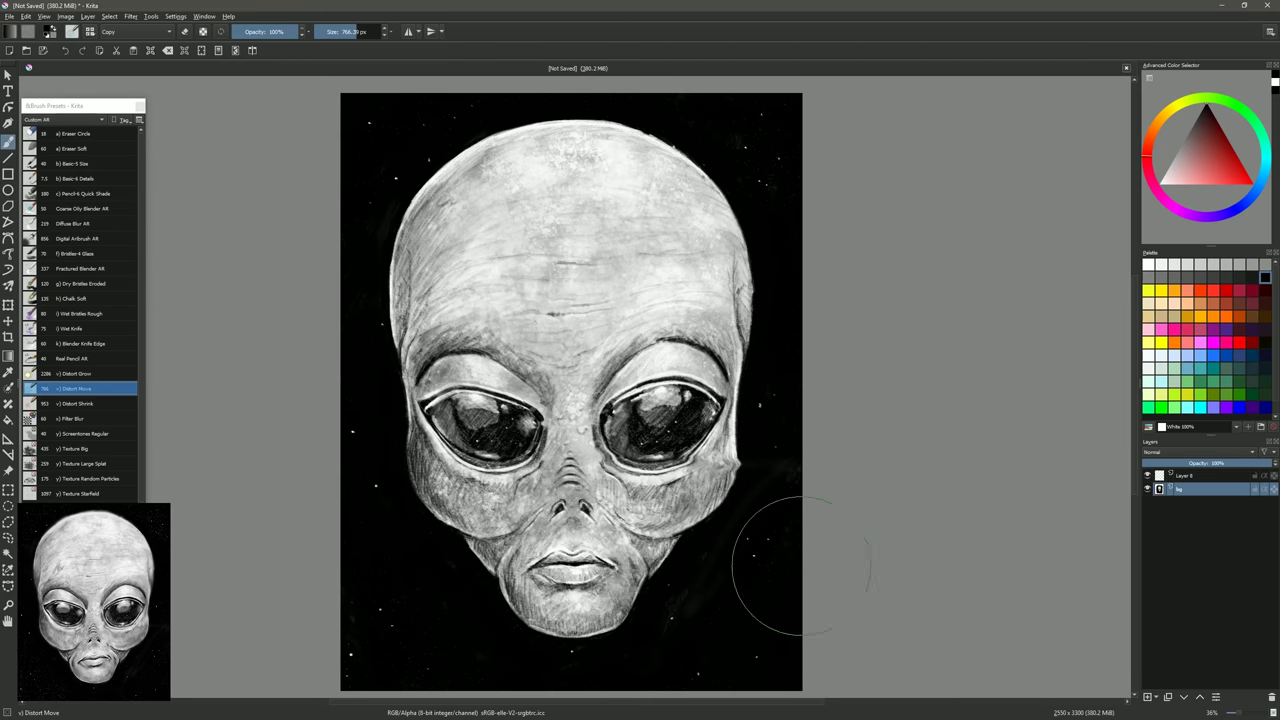
mouse_move(668, 568)
mouse_down()
mouse_move(608, 571)
mouse_move(630, 575)
mouse_up()
key(bracketleft)
key(bracketleft)
key(bracketleft)
key(bracketleft)
key(bracketleft)
key(bracketleft)
key(bracketleft)
key(bracketleft)
key(bracketright)
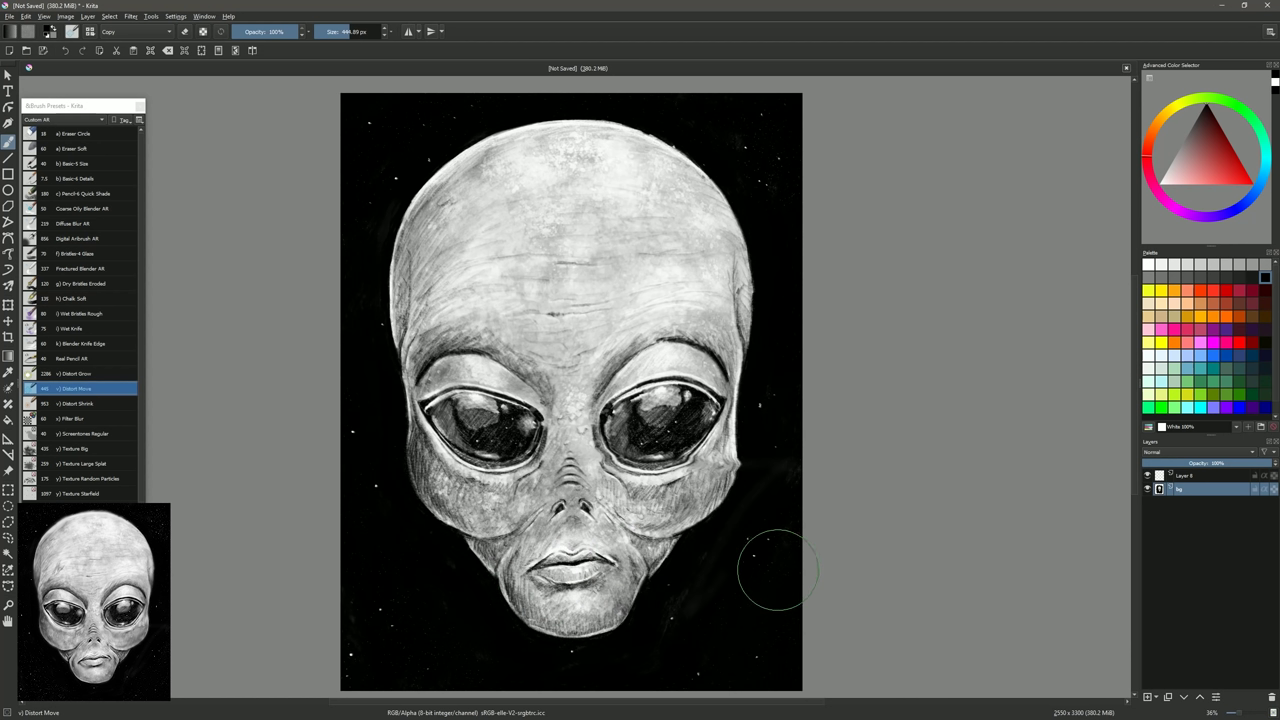
key(bracketleft)
key(bracketleft)
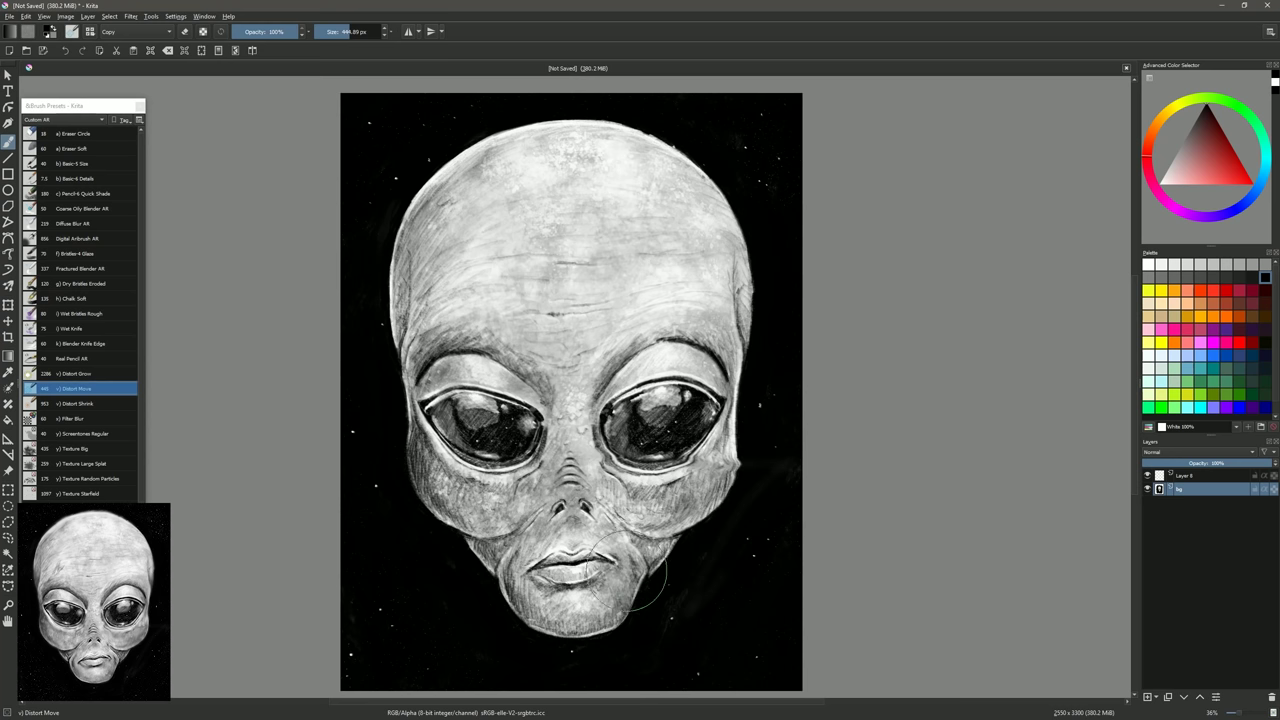
- Redraw the upper outline of the cranium with rough Real Pencil AR strokes at 40 px
key(slash)
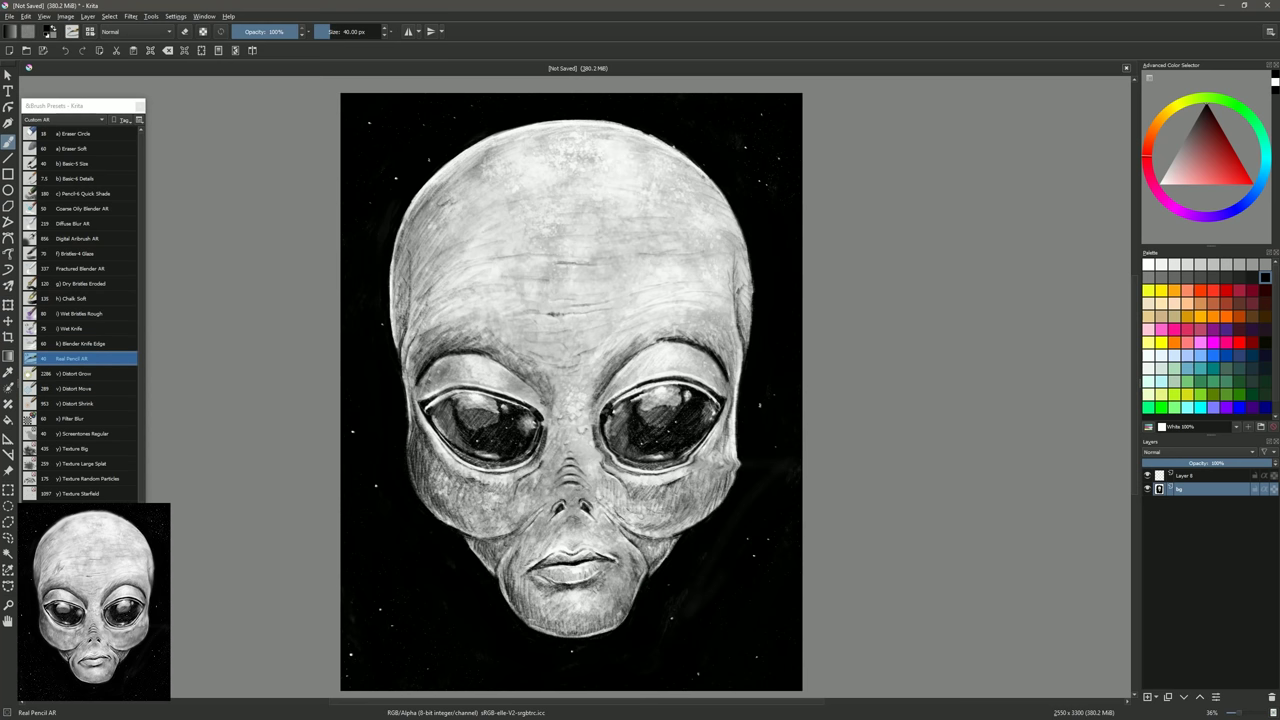
drag(460, 152, 566, 122)
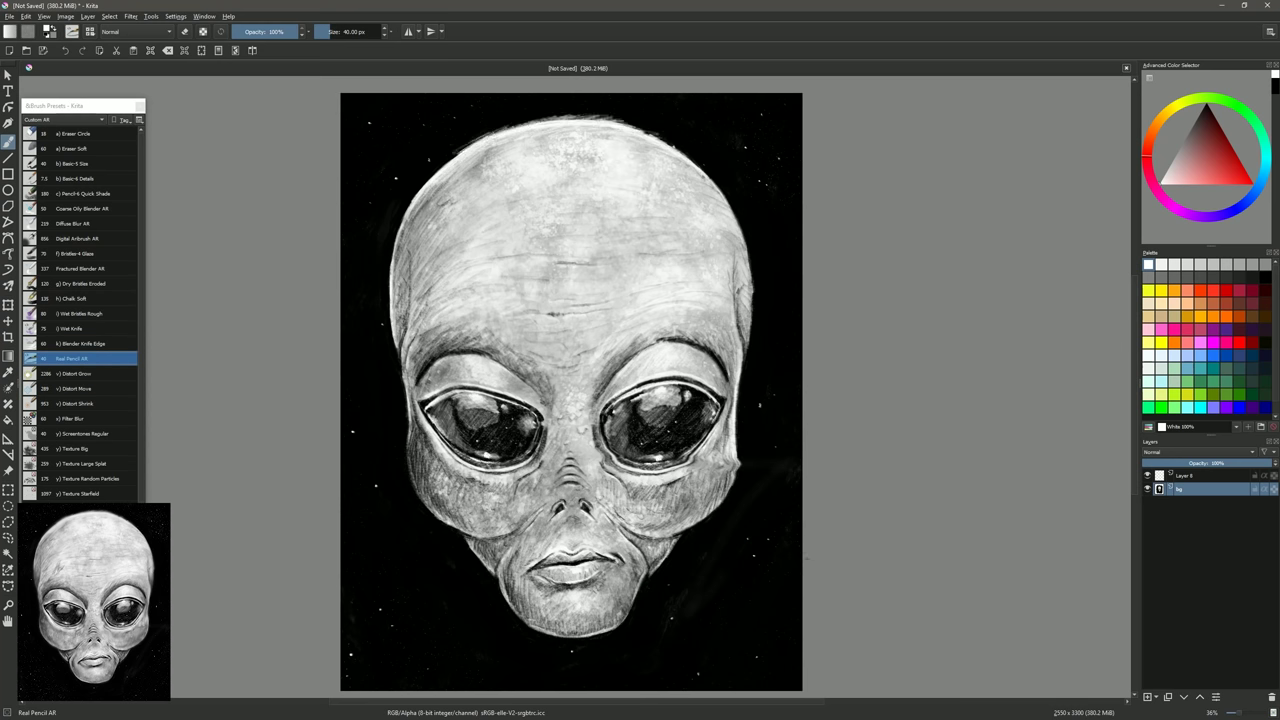
key(x)
- Add small skin bumps on the right cheek and creases on the left side of the forehead with black and white Real Pencil AR
key(x)
key(x)
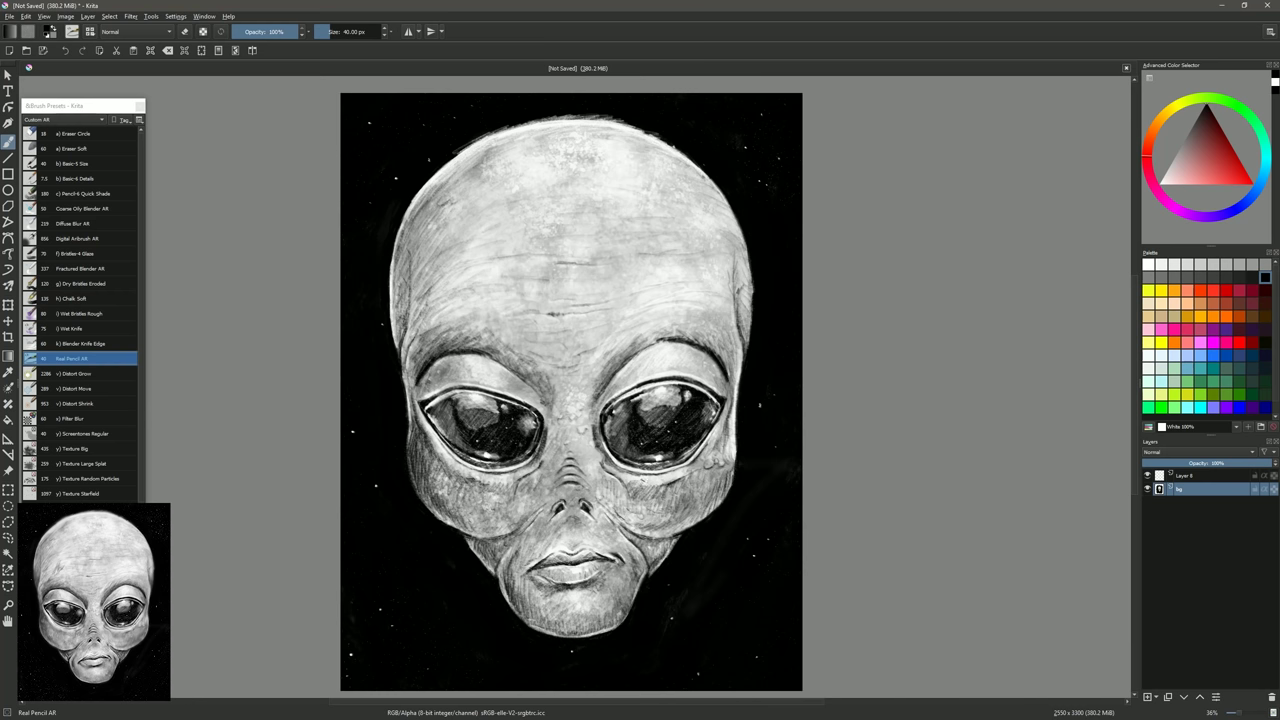
key(x)
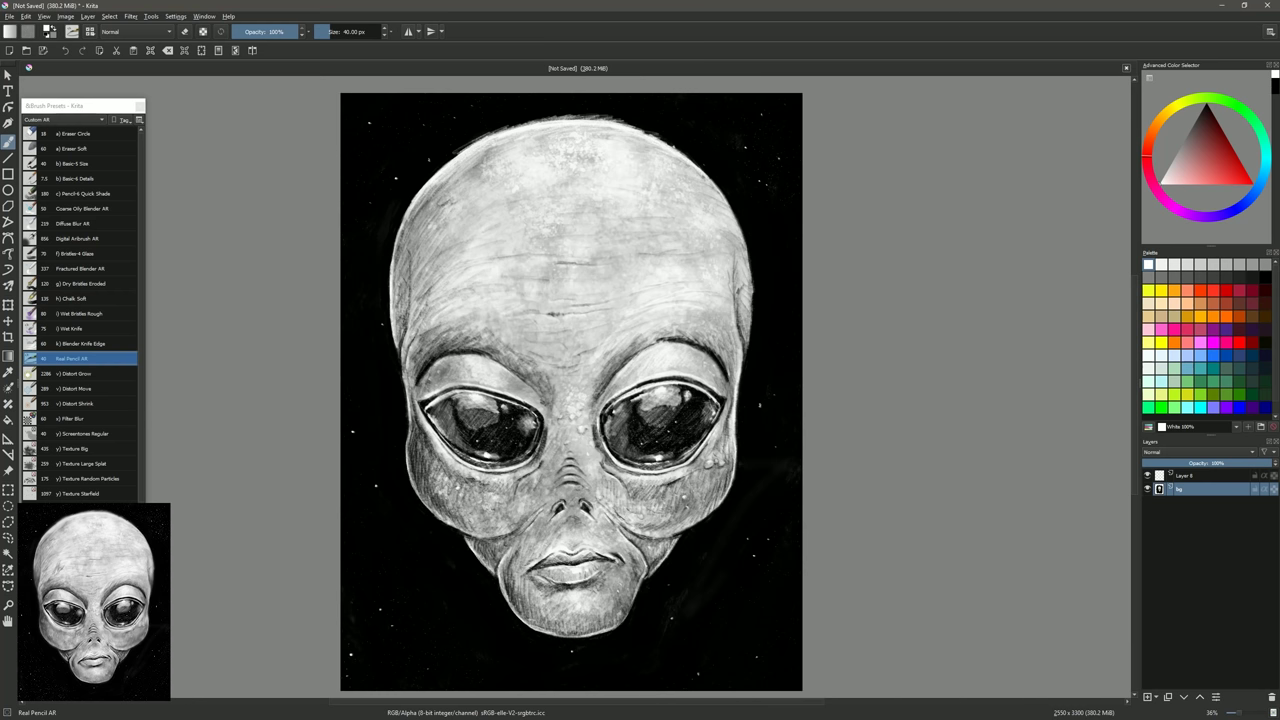
key(x)
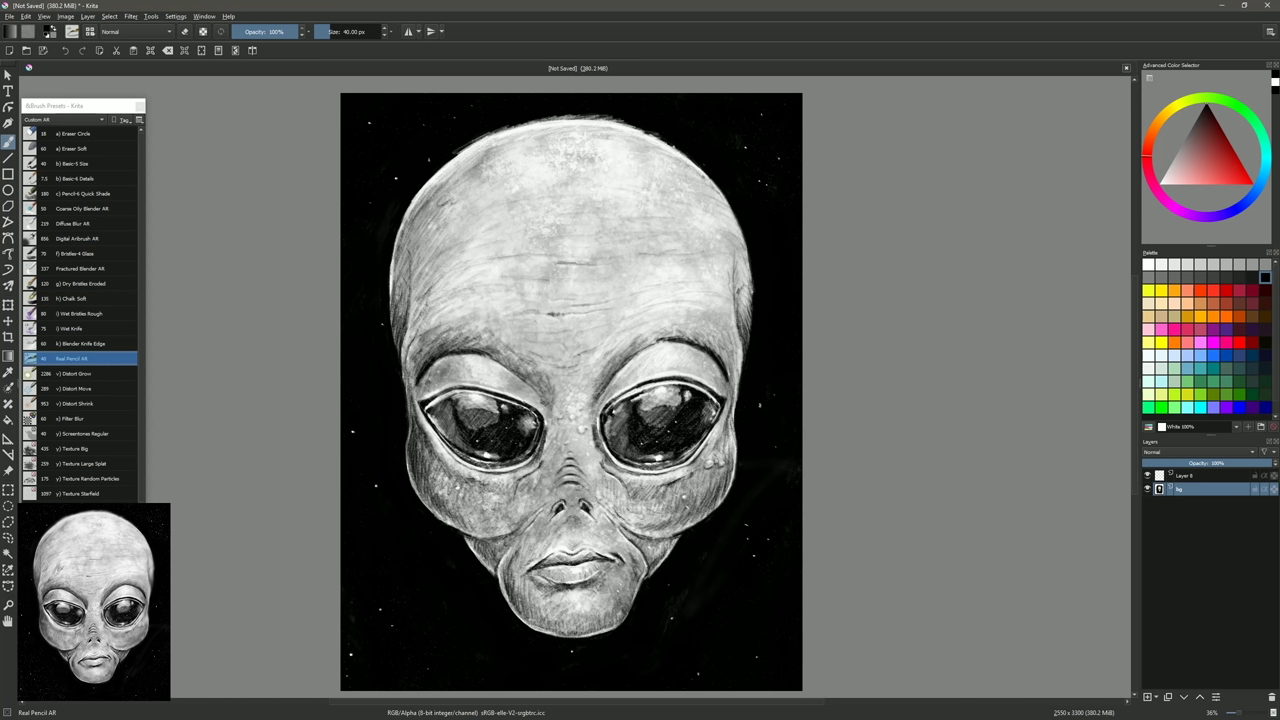
drag(479, 283, 450, 315)
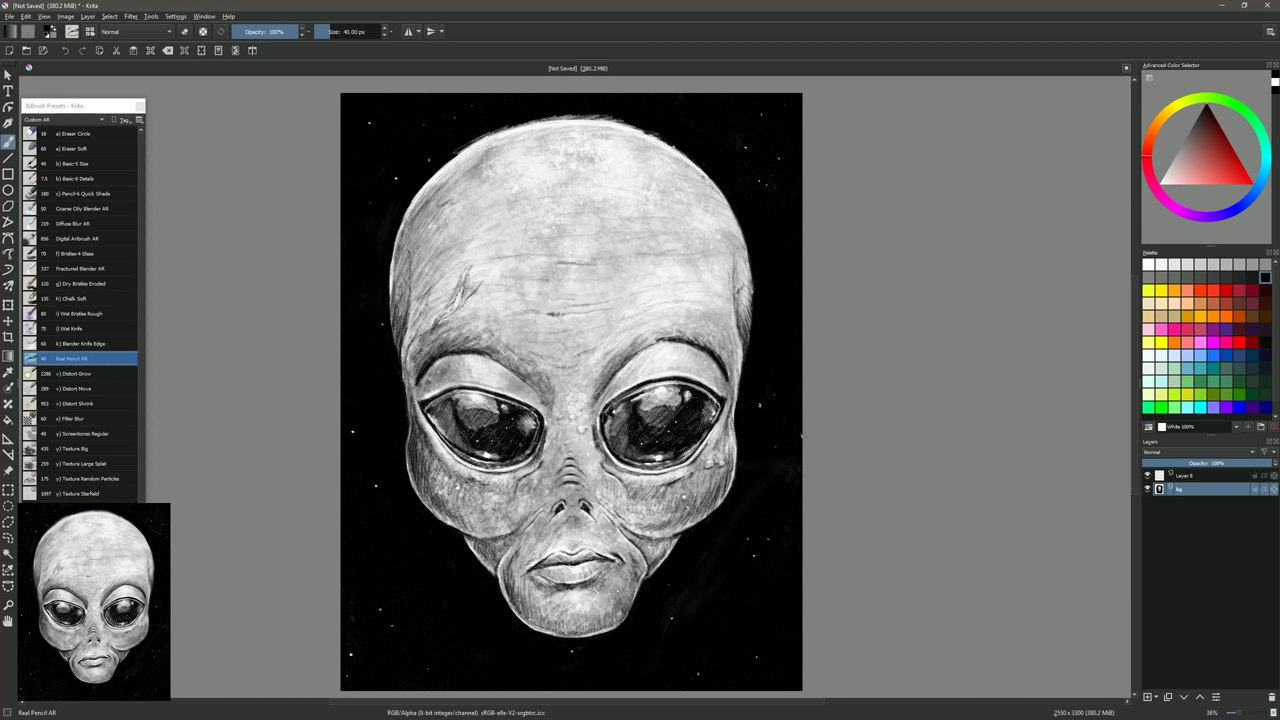
key(x)
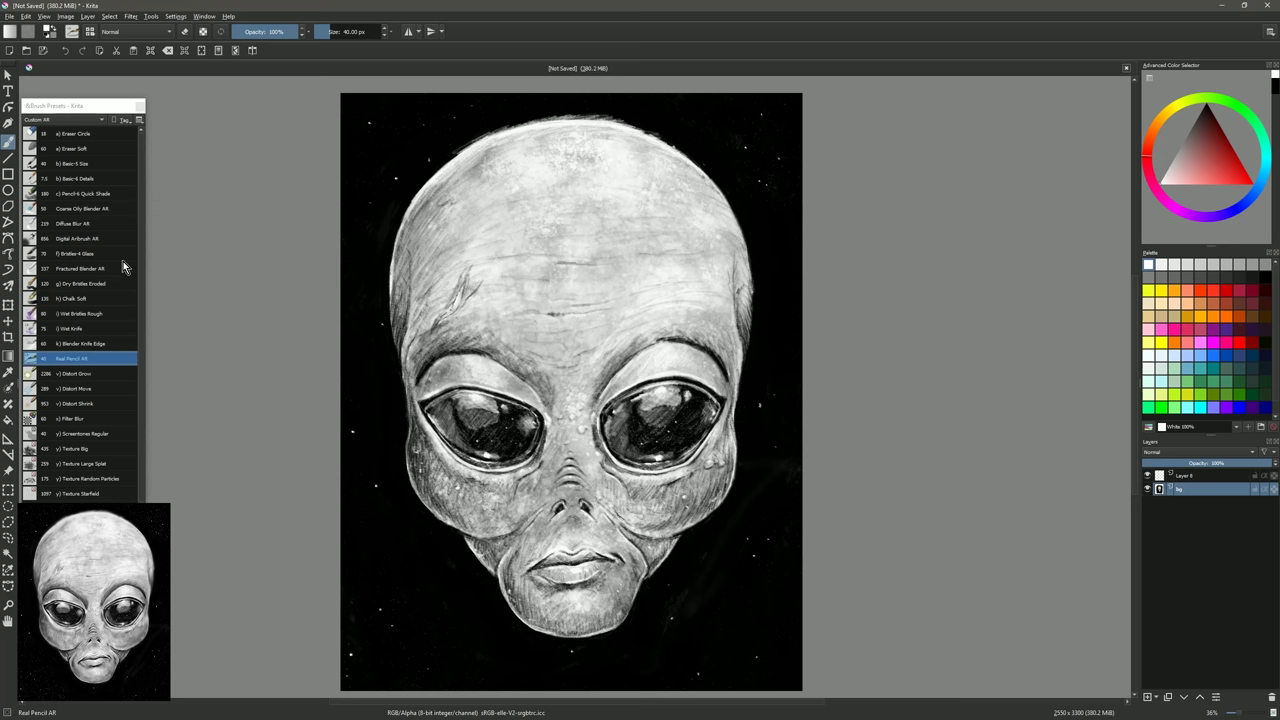
- Soften the right cheek, the chin and the cranium's outline with the Diffuse Blur AR brush at about 219 px
click(104, 223)
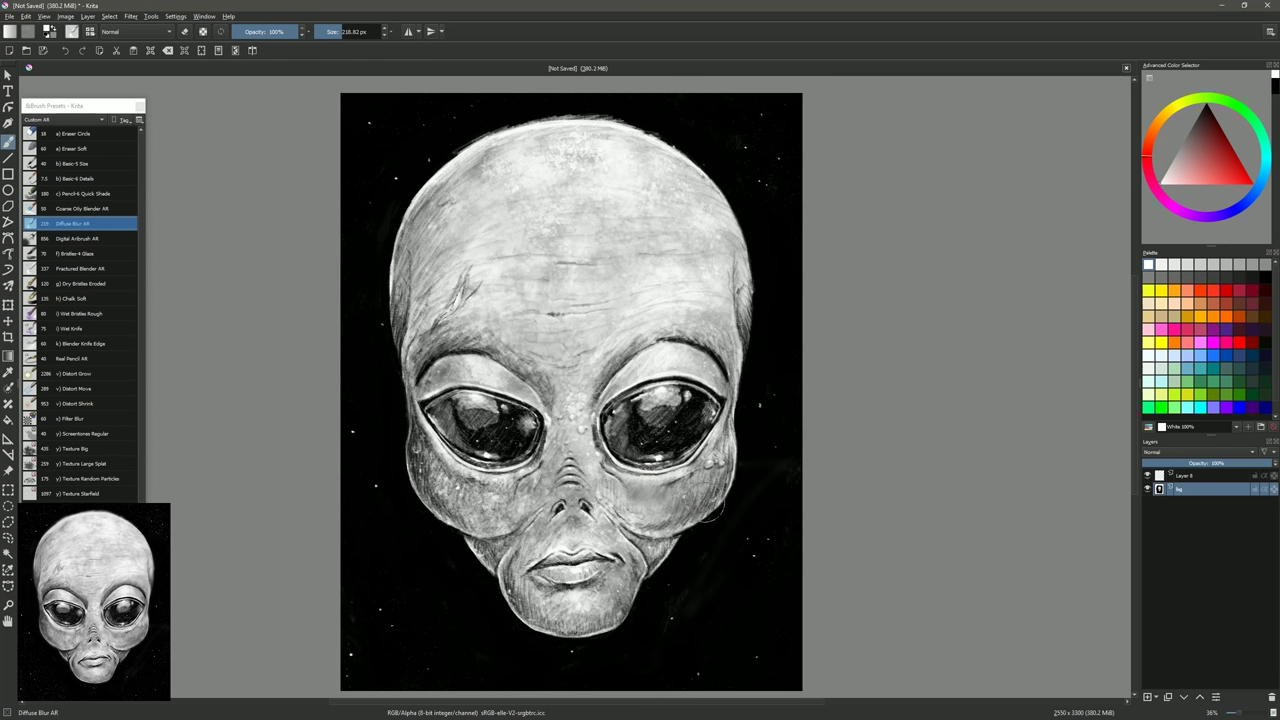
drag(711, 509, 725, 485)
drag(558, 606, 543, 611)
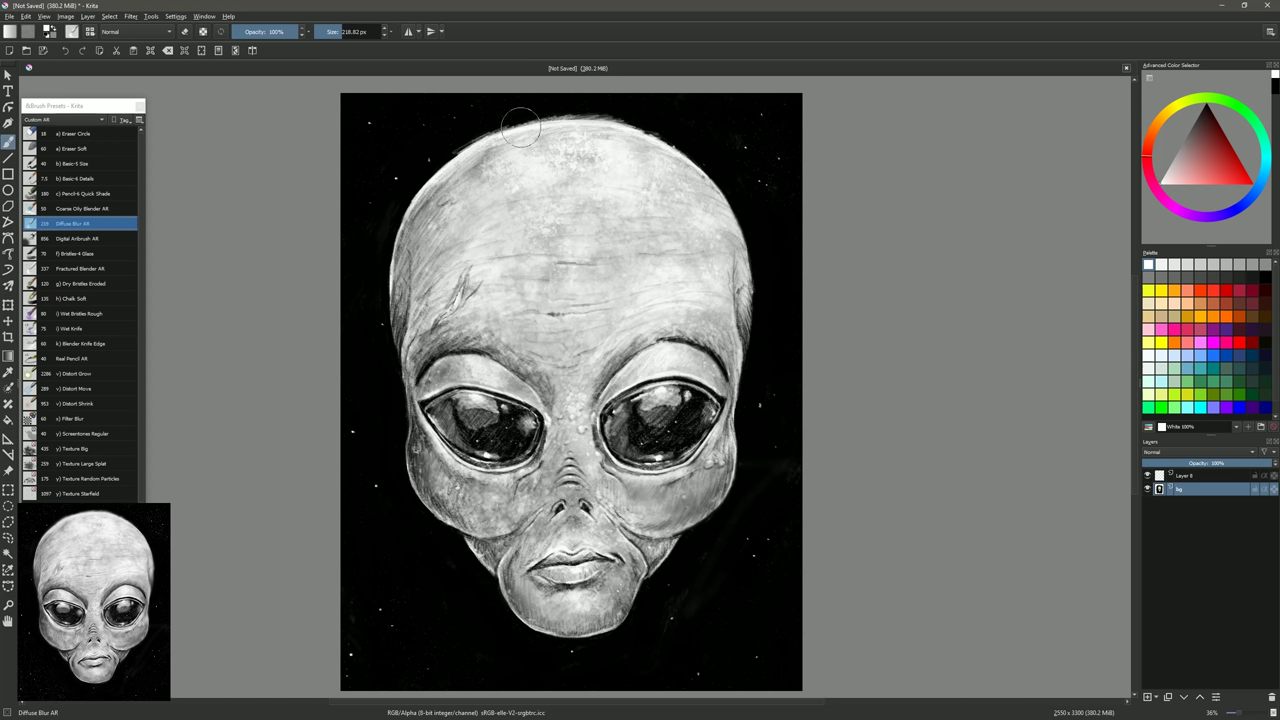
mouse_move(521, 126)
mouse_down()
mouse_move(688, 146)
mouse_move(497, 130)
mouse_move(554, 119)
mouse_move(751, 225)
mouse_up()
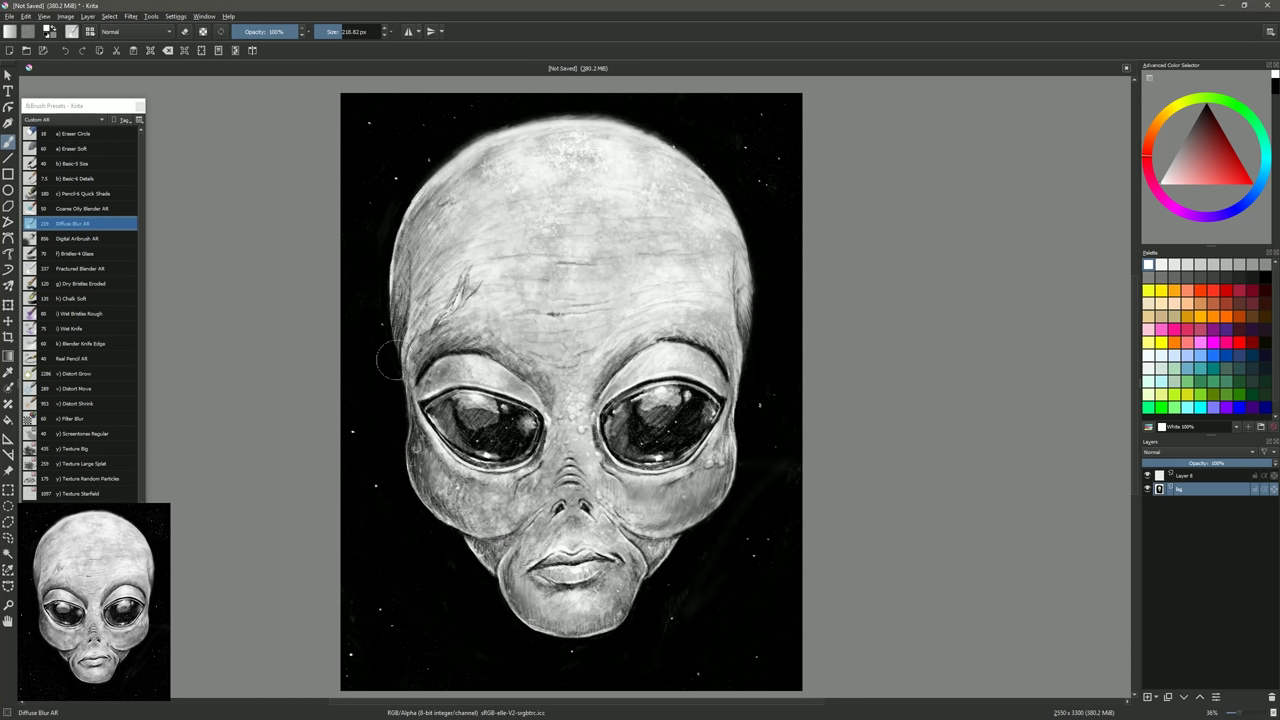
mouse_move(398, 196)
mouse_down()
mouse_move(383, 314)
mouse_move(399, 467)
mouse_move(498, 598)
mouse_move(606, 645)
mouse_move(690, 538)
mouse_move(752, 256)
mouse_up()
- Blur the pencil texture inside both eyes, around the right brow and on the chin with Diffuse Blur AR
mouse_move(702, 447)
mouse_down()
mouse_move(669, 420)
mouse_move(621, 436)
mouse_move(676, 433)
mouse_up()
drag(466, 436, 500, 440)
drag(637, 346, 630, 325)
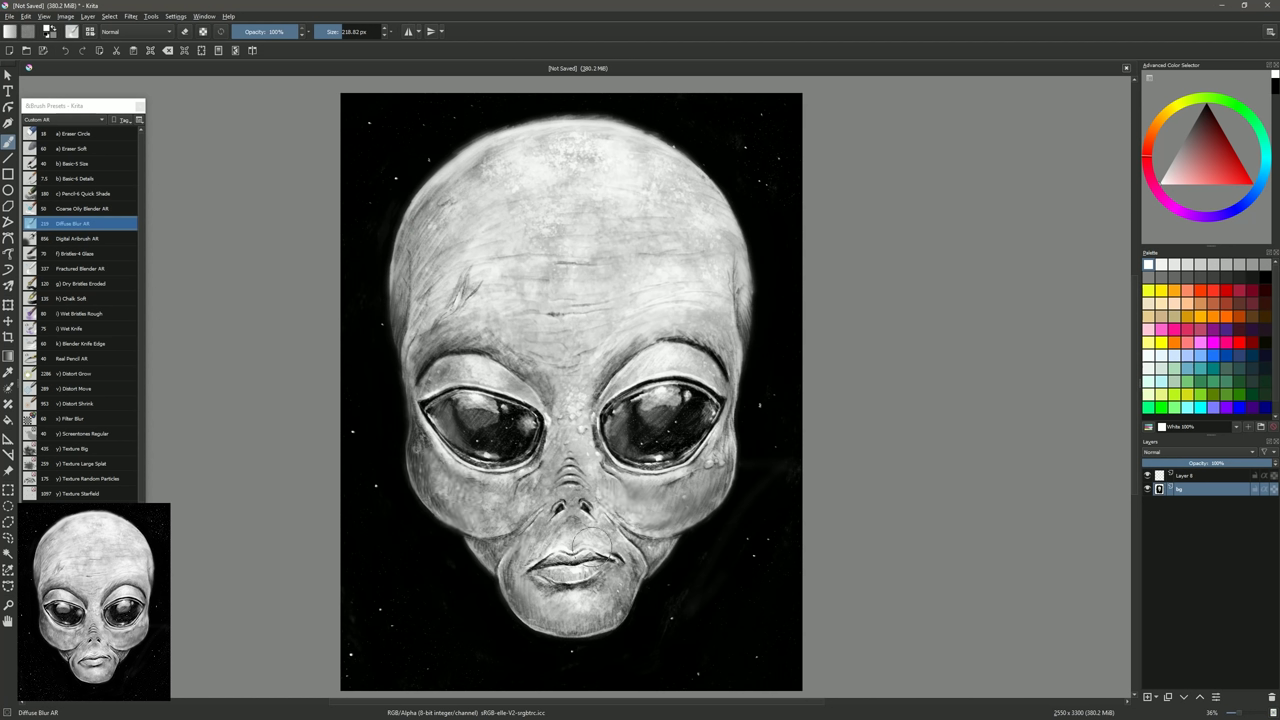
drag(581, 591, 591, 591)
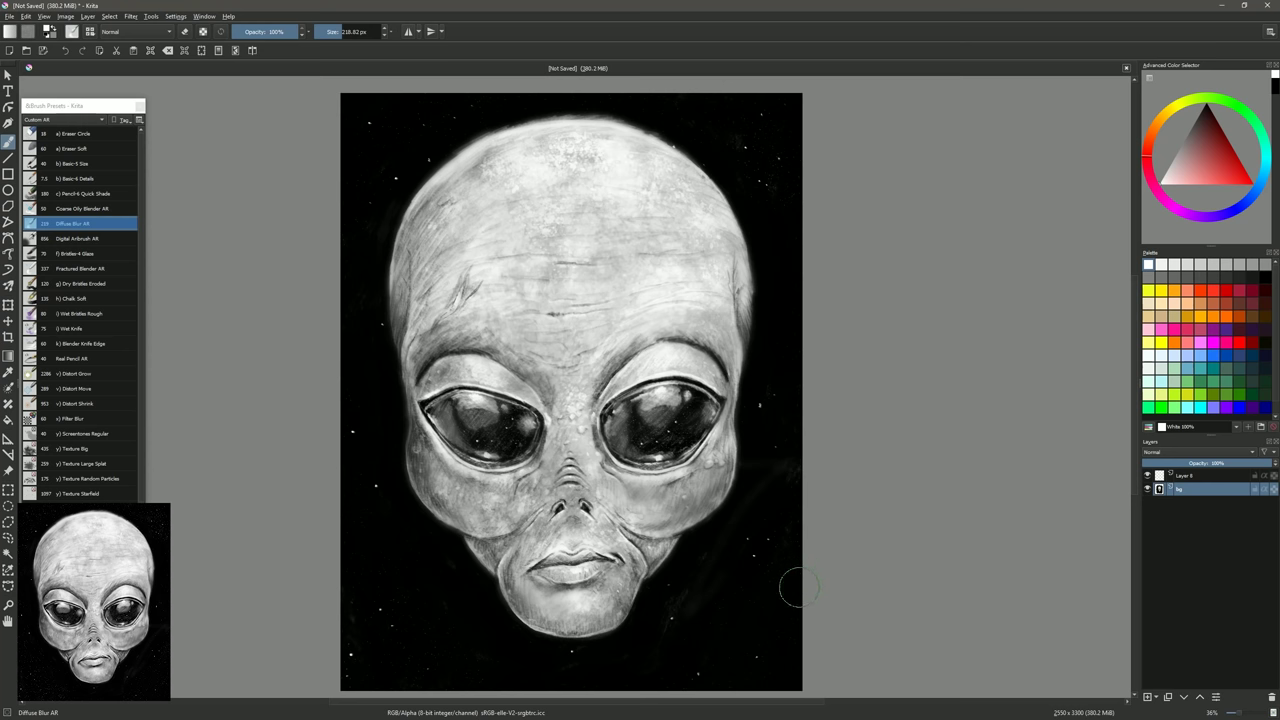
- Widen the mouth slightly with Distort Grow, and darken the lips, jaw sides and cheek folds with black Real Pencil AR
click(88, 373)
click(80, 358)
drag(542, 580, 598, 576)
drag(467, 539, 503, 566)
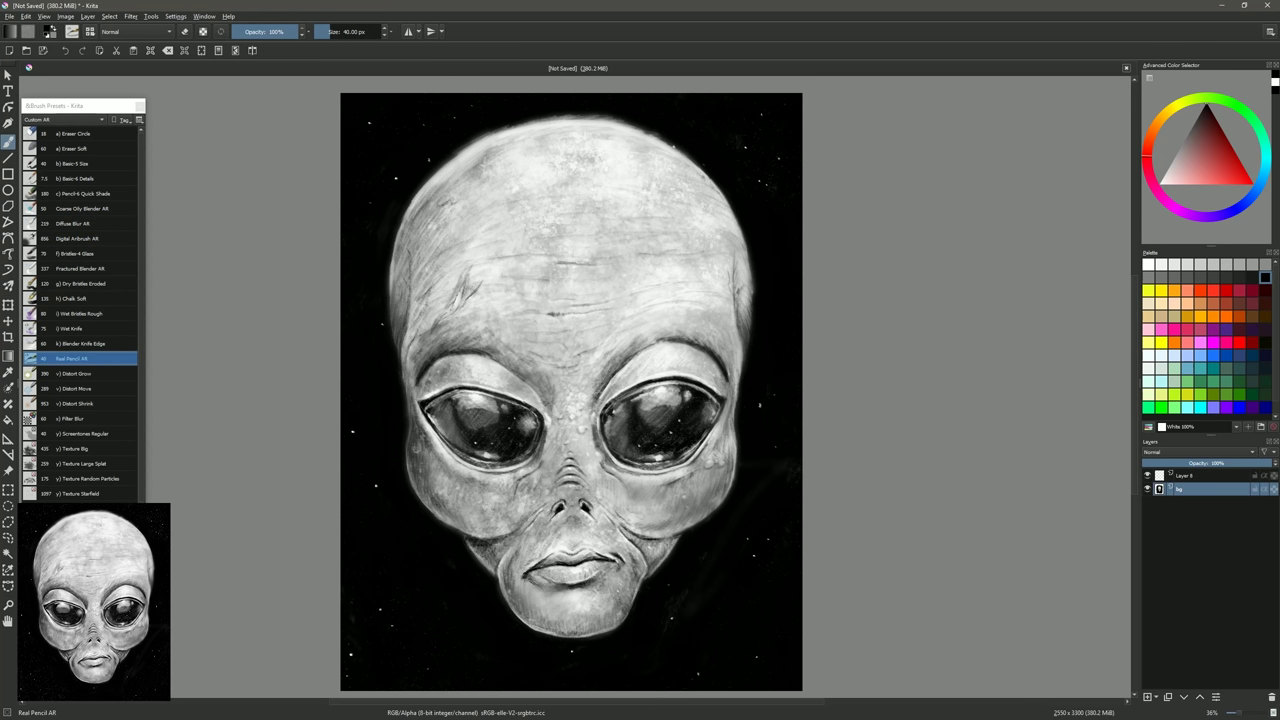
drag(674, 539, 632, 557)
drag(538, 513, 507, 534)
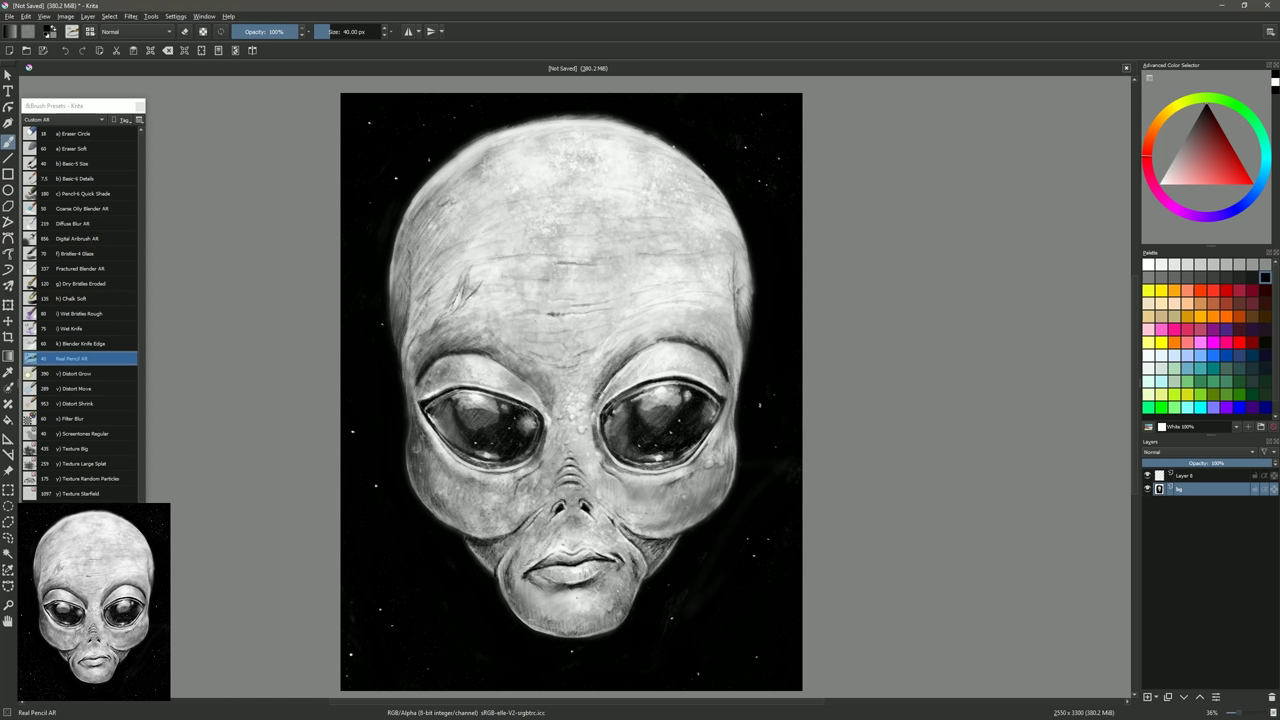
- Reinforce the upper eyelid lines of both eyes with black Real Pencil AR strokes
drag(603, 396, 652, 356)
drag(692, 356, 728, 398)
drag(415, 394, 441, 372)
drag(523, 389, 546, 412)
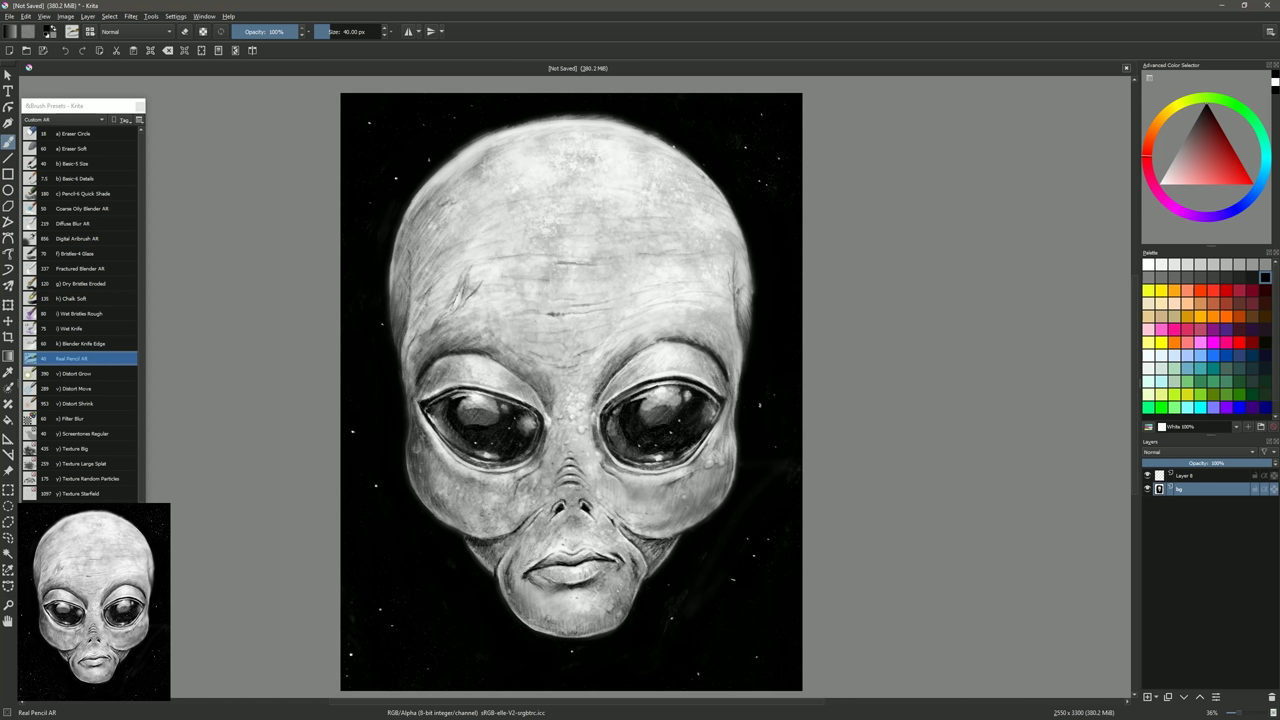
- Brighten the reflections in both pupils with white Real Pencil AR strokes
key(x)
mouse_move(658, 419)
mouse_down()
mouse_move(682, 411)
mouse_move(666, 420)
mouse_up()
drag(463, 404, 495, 420)
drag(647, 405, 677, 396)
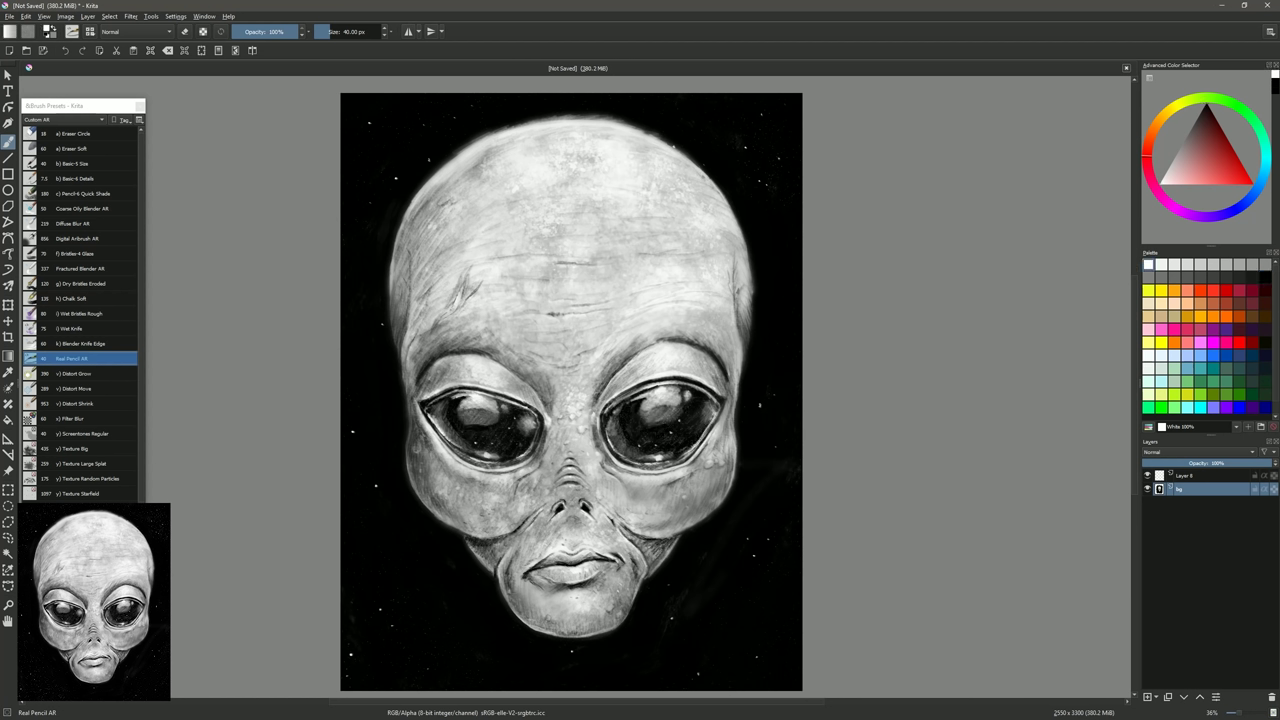
- Deepen the nose wrinkles, jaw corners and right brow with black Real Pencil AR hatching, switching to white for small accents
key(x)
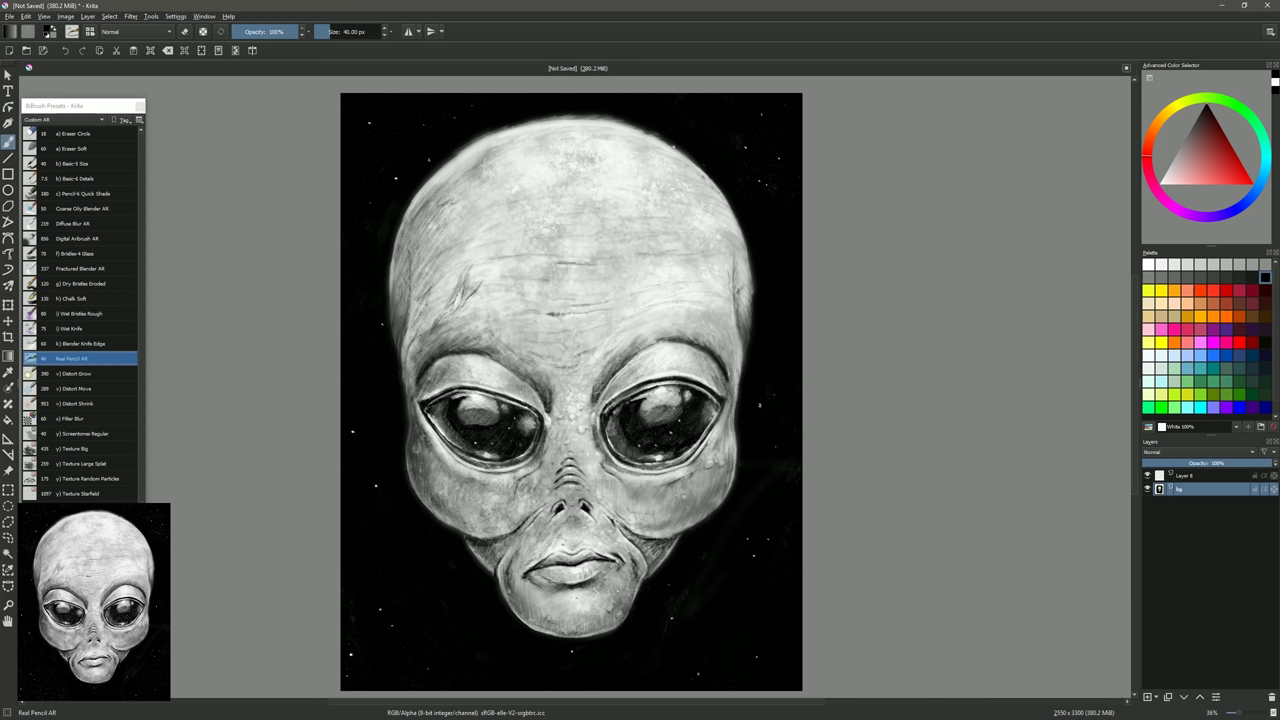
key(x)
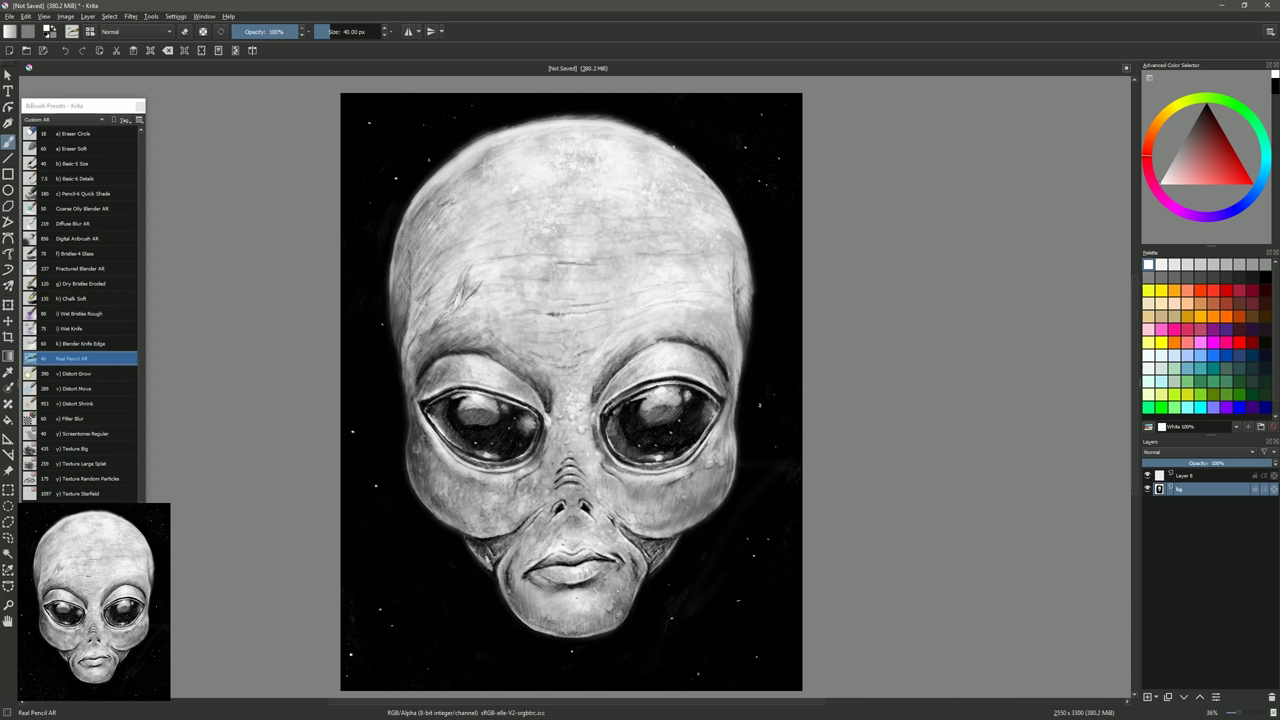
key(x)
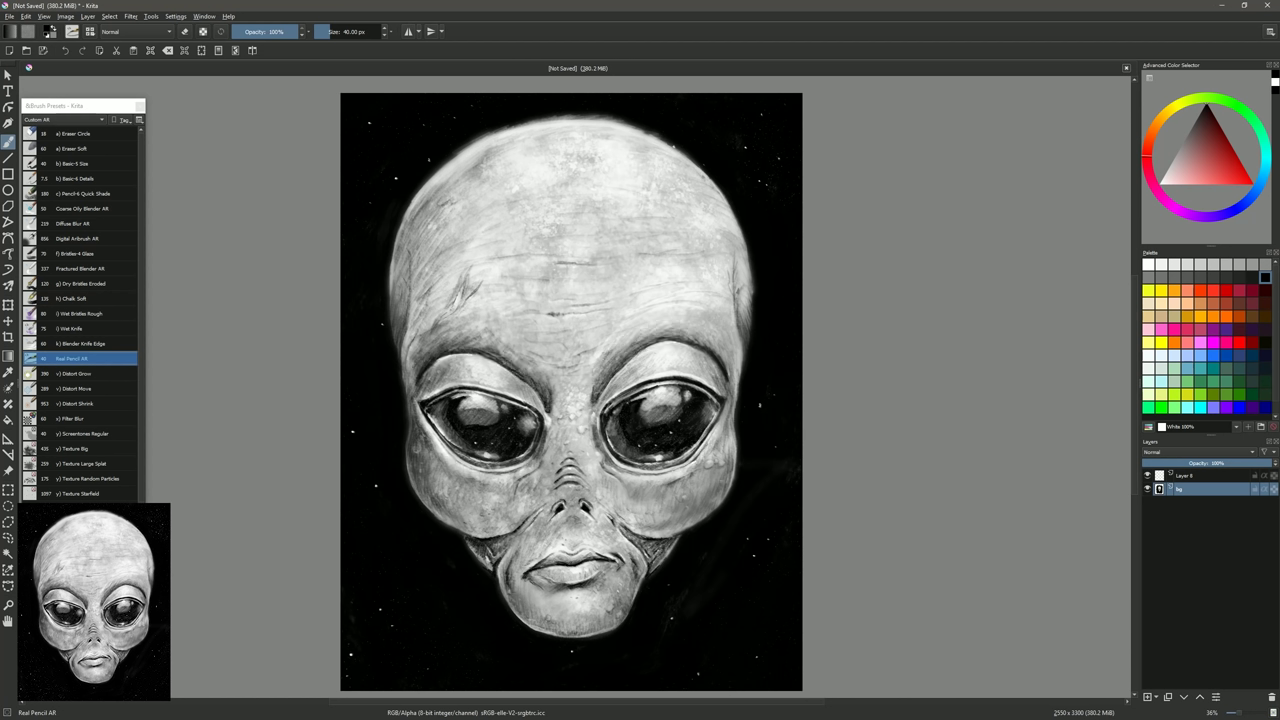
drag(606, 372, 697, 324)
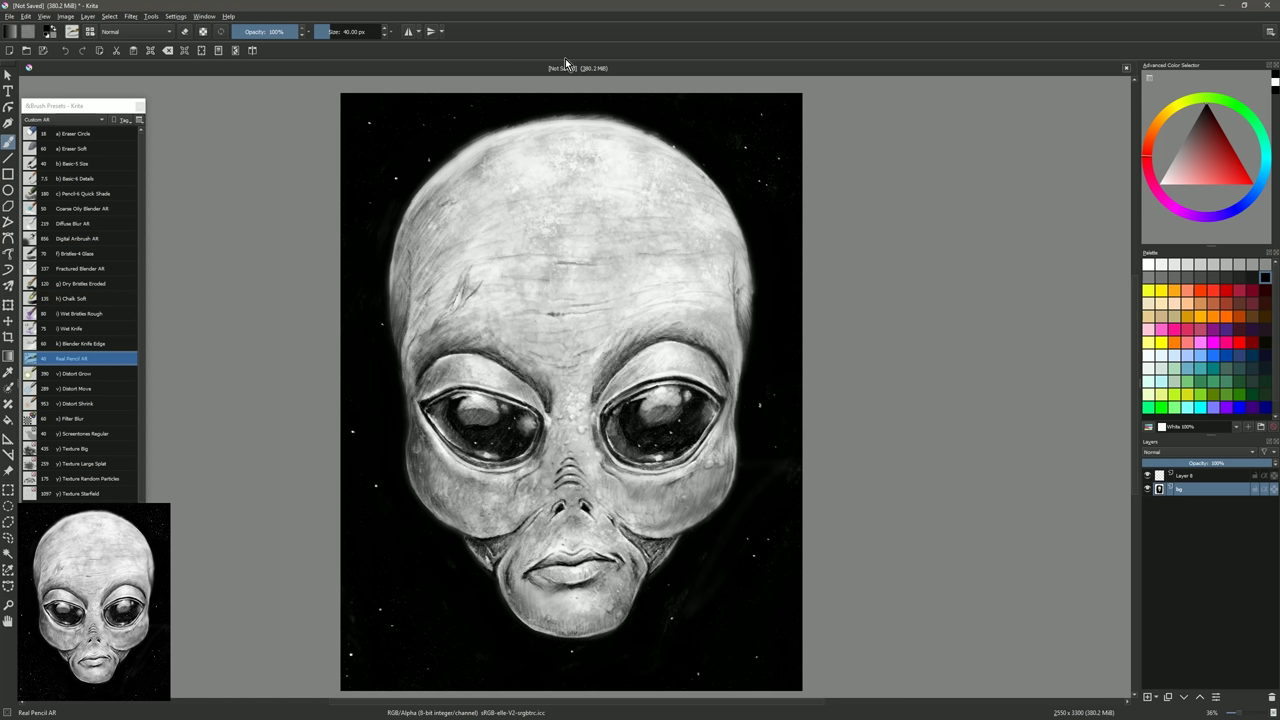
- Start saving the finished drawing with the Save As command
click(9, 16)
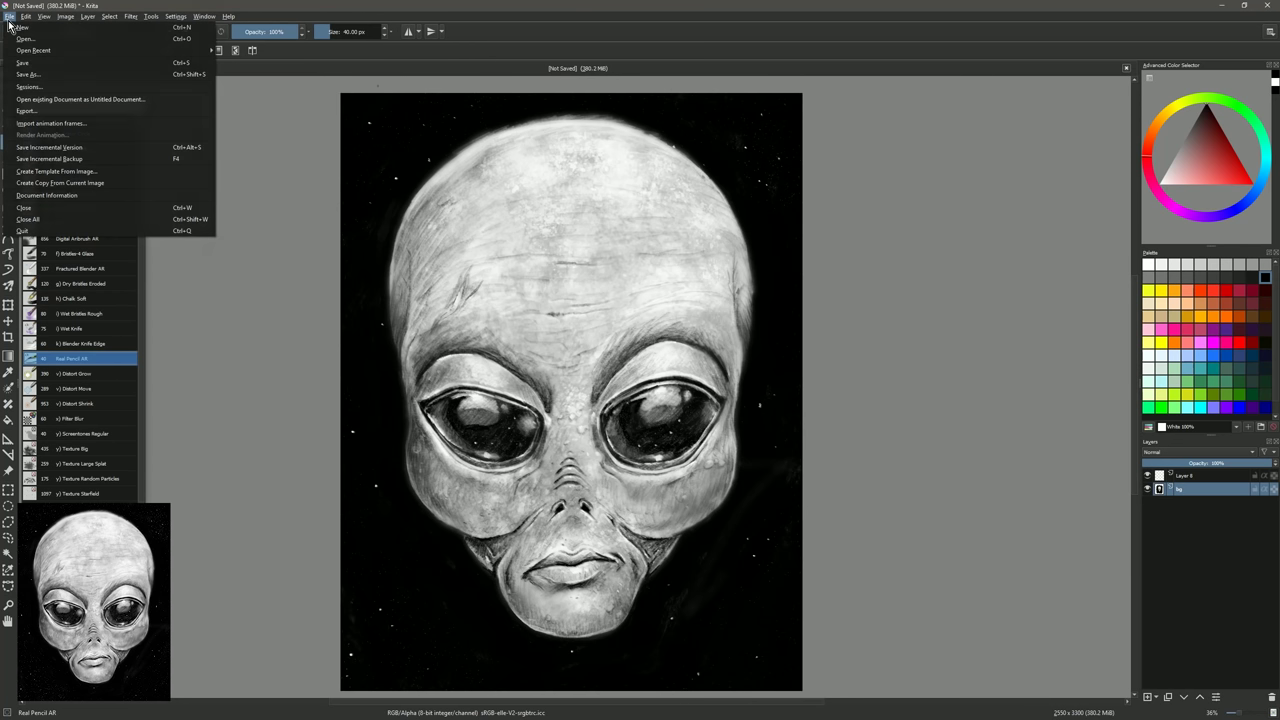
click(10, 78)
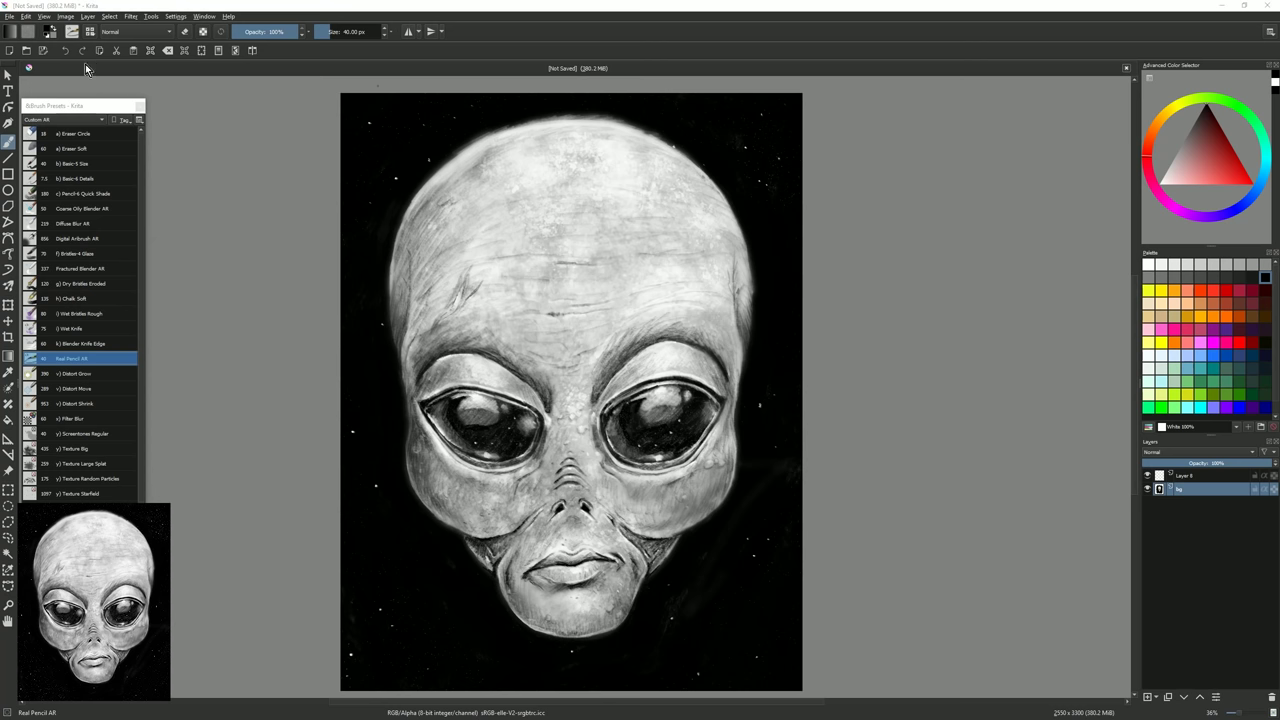